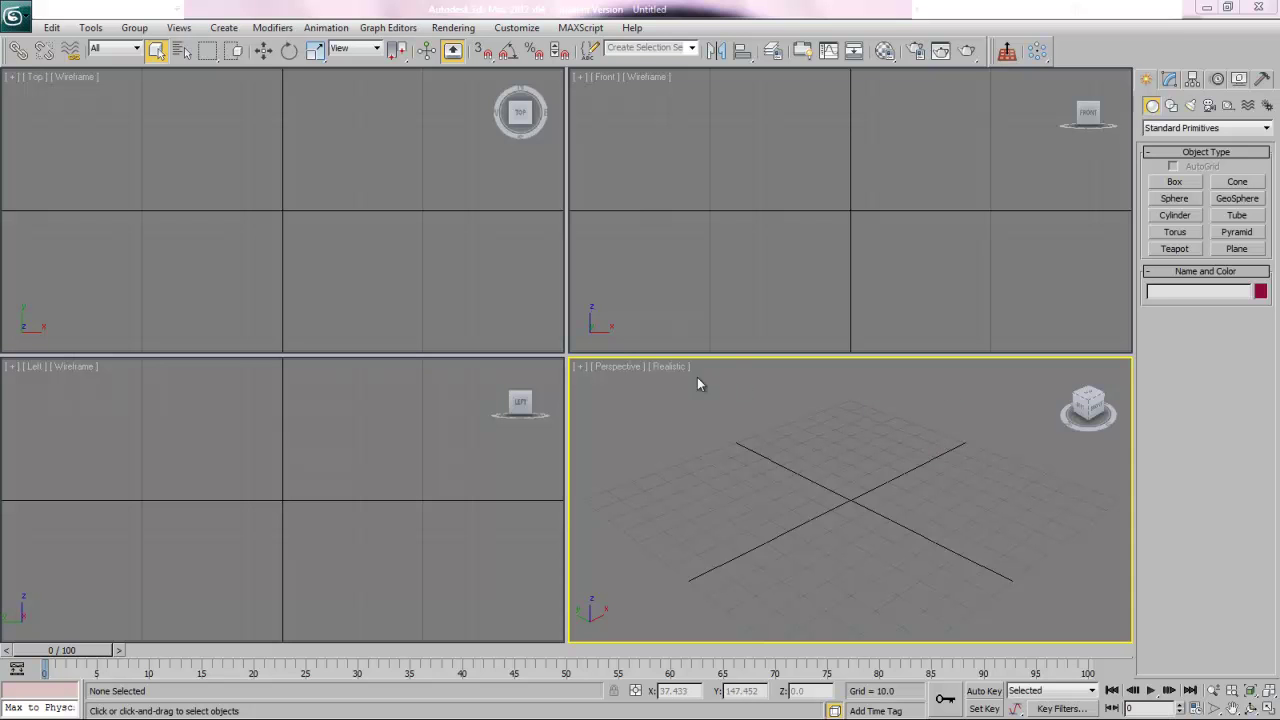
pyautogui.rightClick(652, 390)
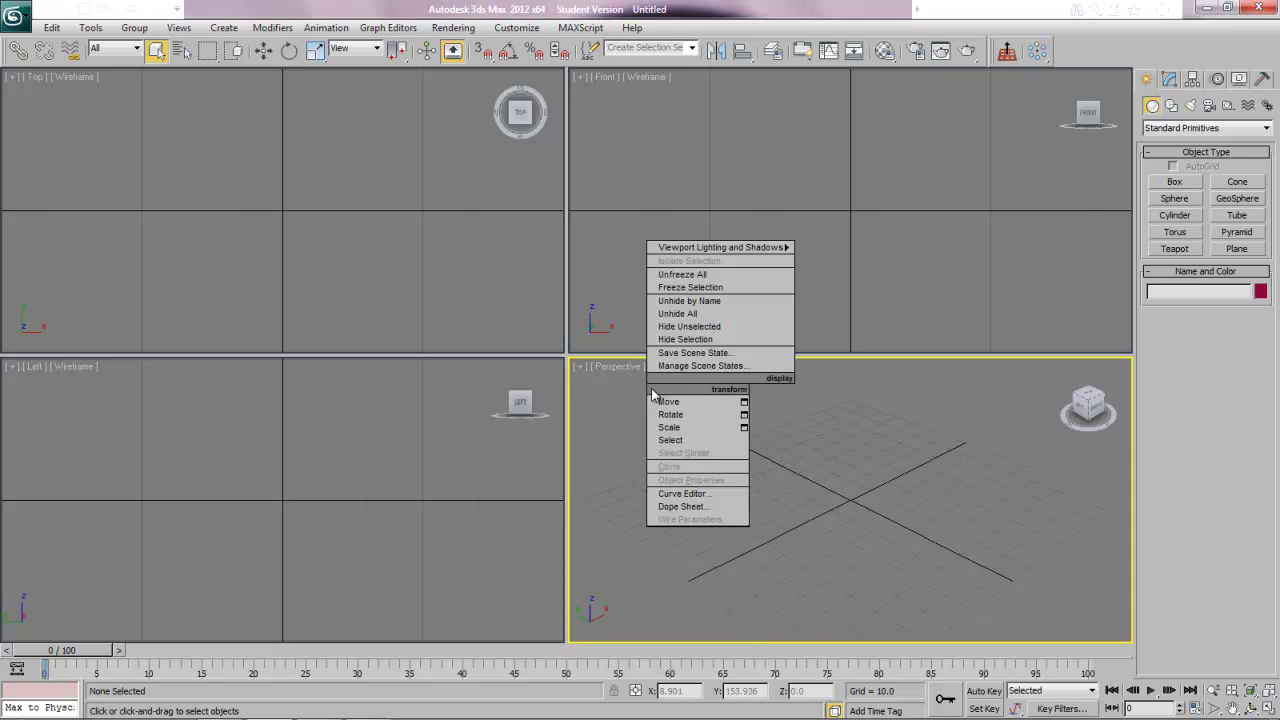
pyautogui.click(593, 379)
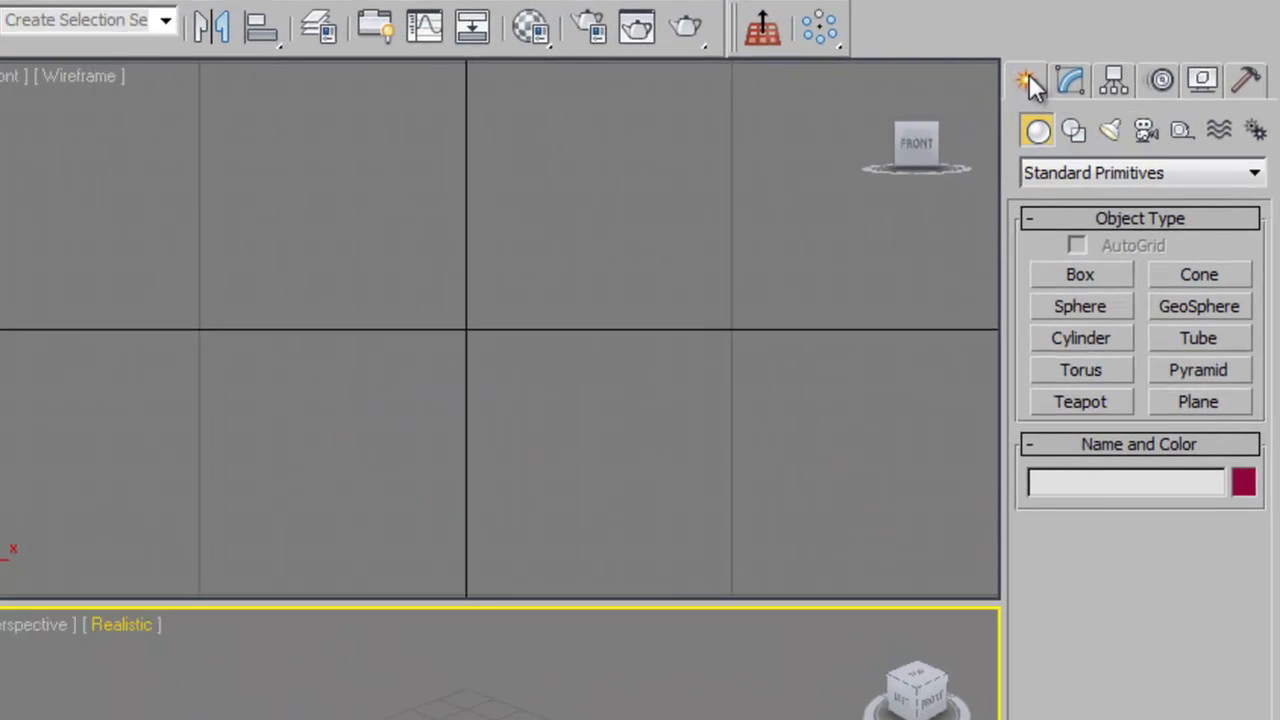
# - Create a box at the origin with length 14, width 20 and height -1 using exact numeric entry
pyautogui.click(1071, 275)
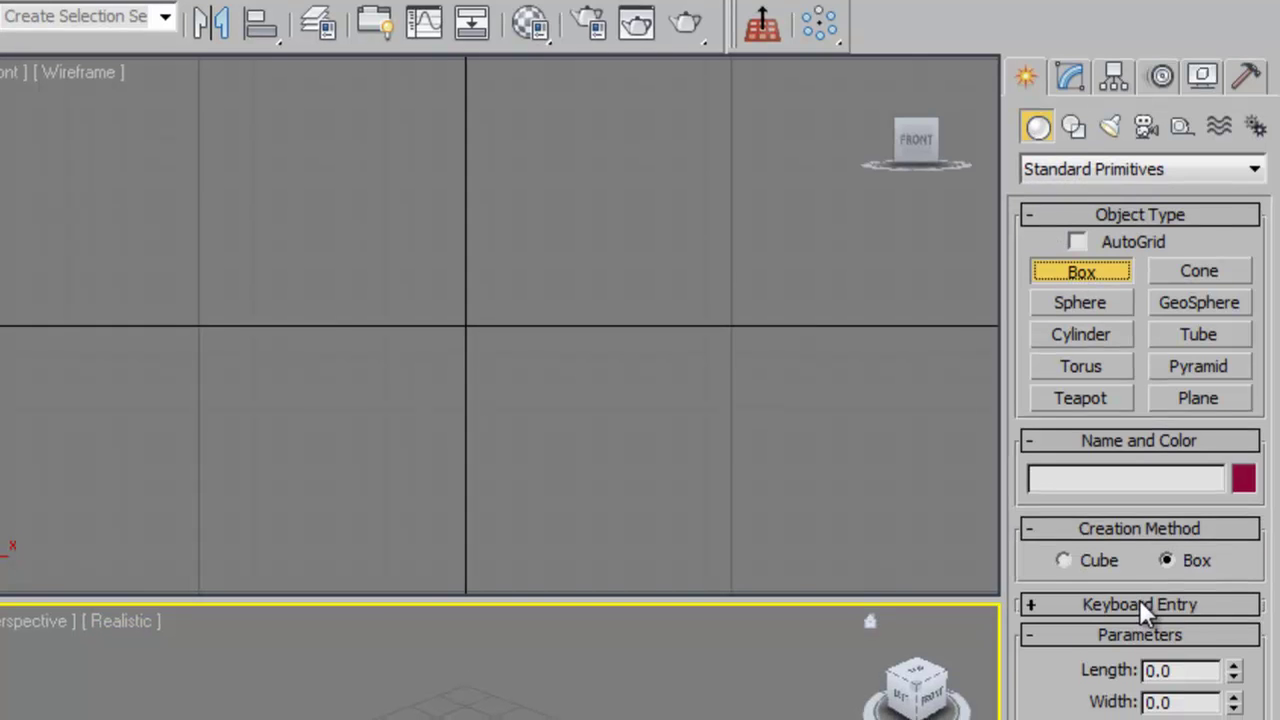
pyautogui.click(1141, 608)
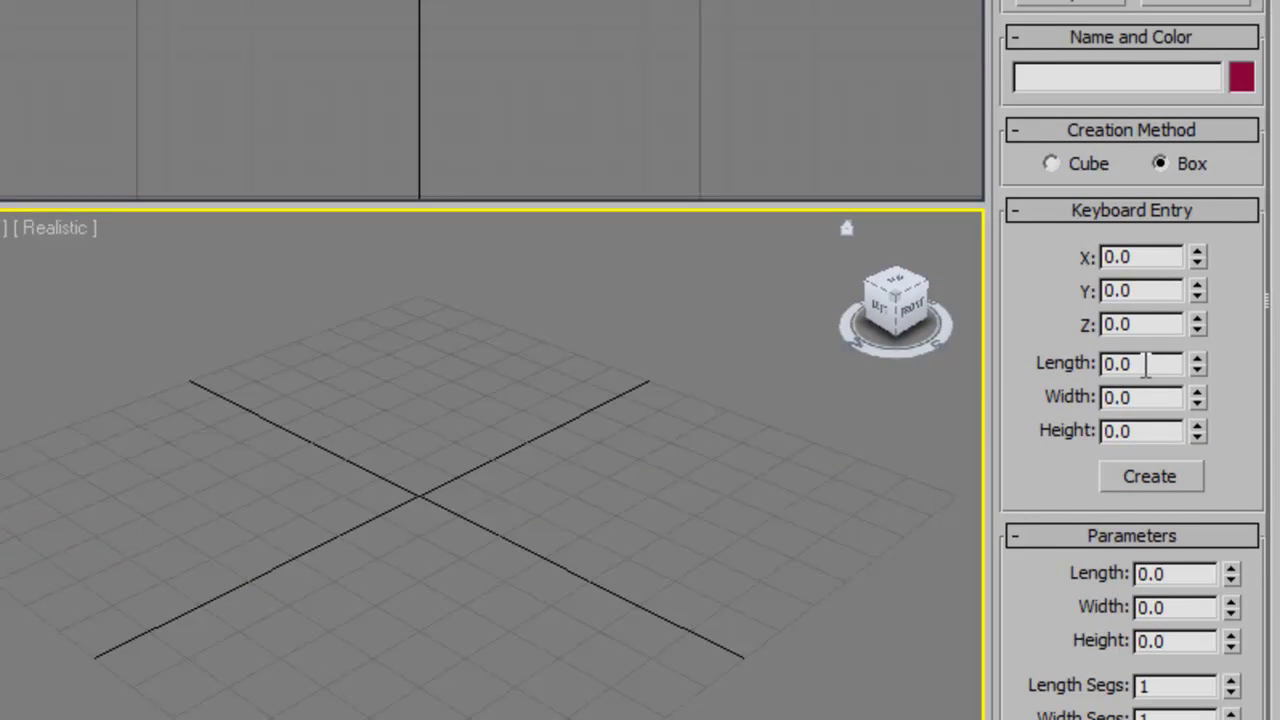
pyautogui.click(1146, 365)
pyautogui.write('14')
pyautogui.click(1148, 398)
pyautogui.moveTo(1148, 398); pyautogui.dragTo(1072, 398)
pyautogui.write('20')
pyautogui.press('Tab')
pyautogui.write('-1')
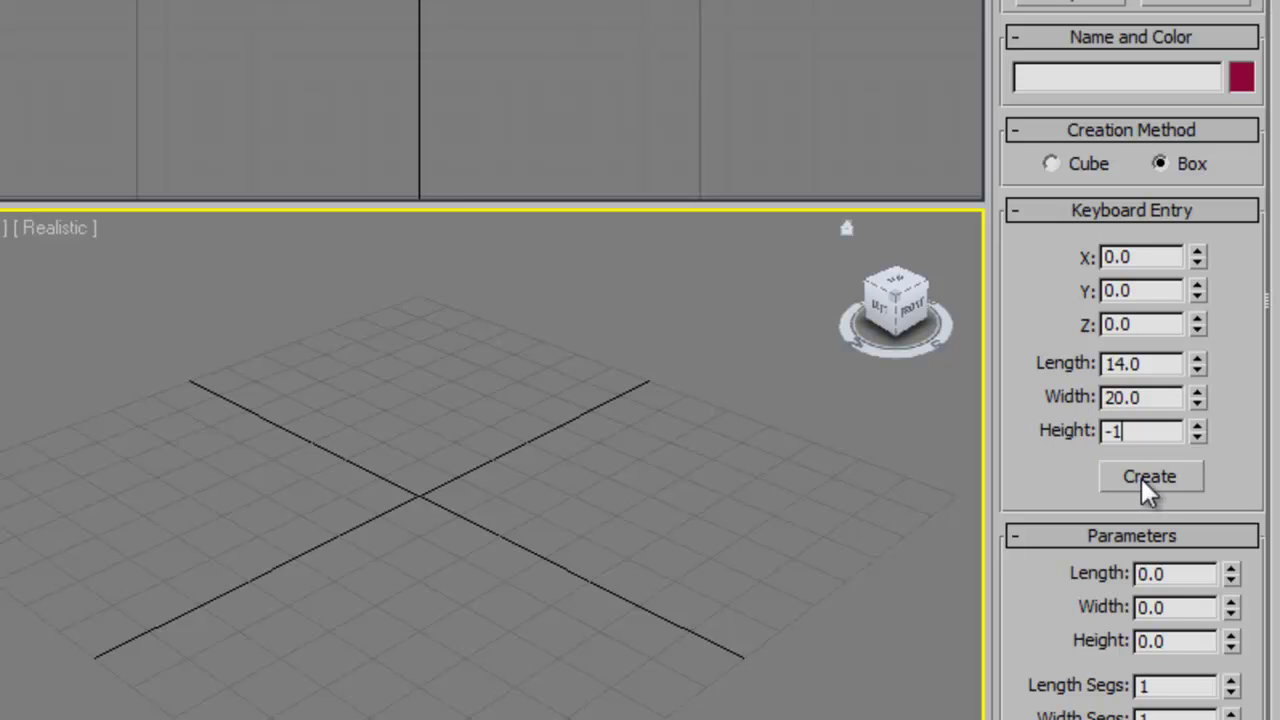
pyautogui.click(1139, 474)
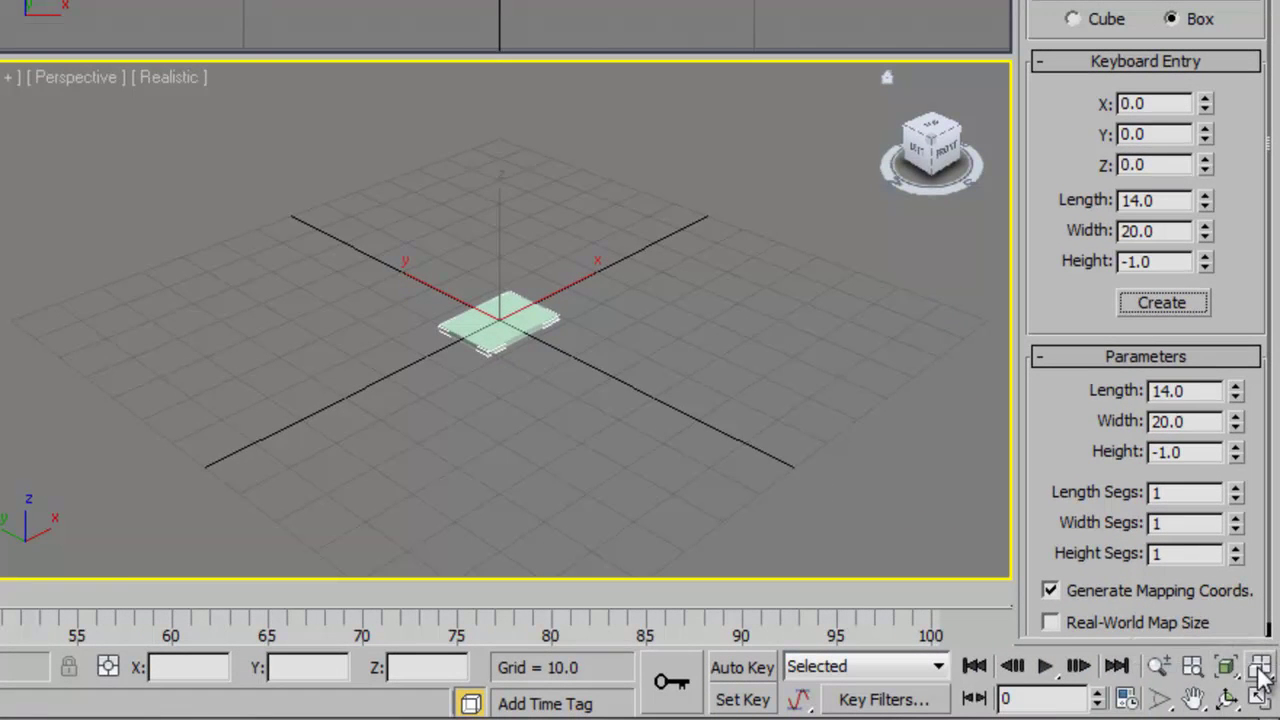
# - Create a teapot with a radius of about 3.5 on top of the box, near one end of its long side
pyautogui.click(1260, 668)
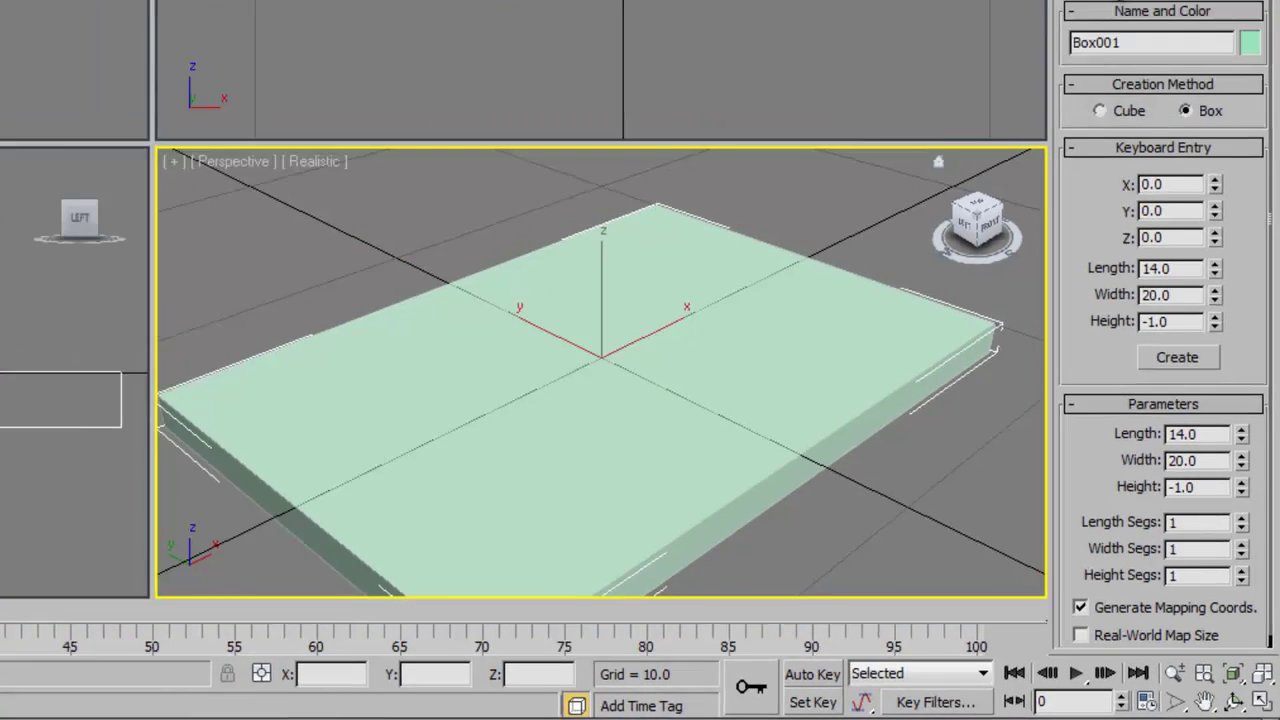
pyautogui.click(1167, 214)
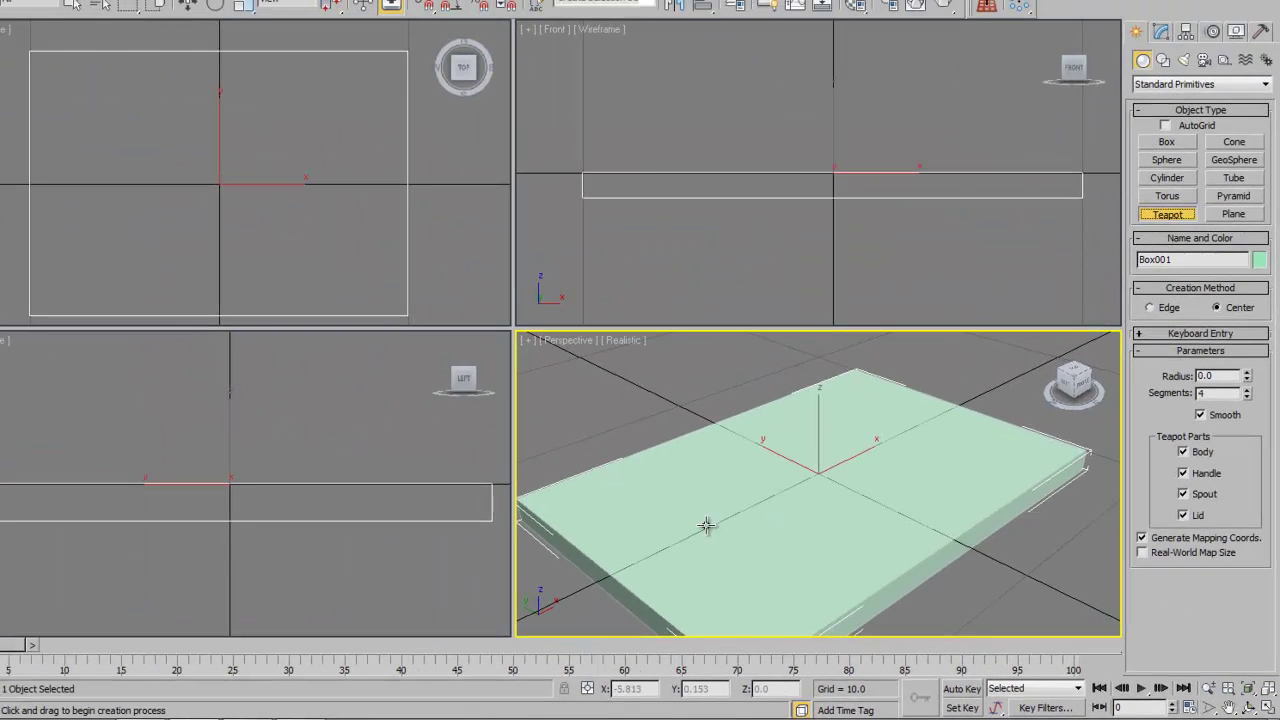
pyautogui.moveTo(724, 514); pyautogui.dragTo(756, 484)
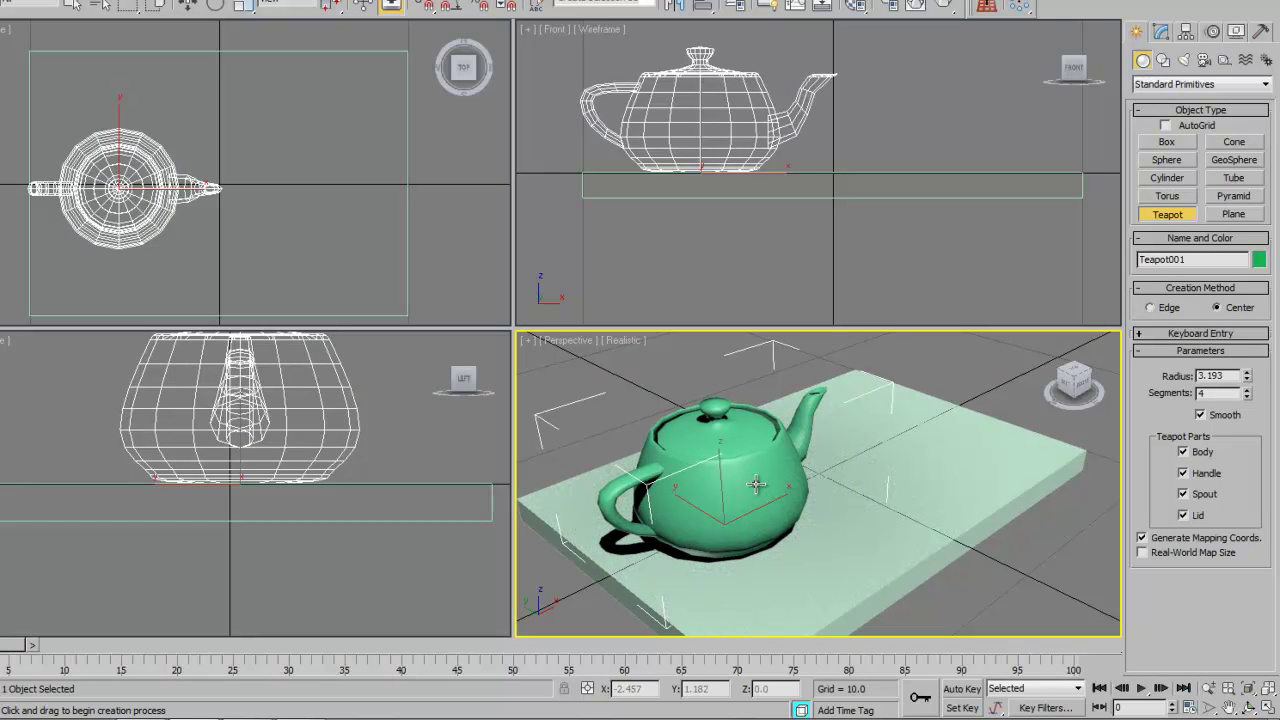
pyautogui.moveTo(756, 484); pyautogui.dragTo(758, 481)
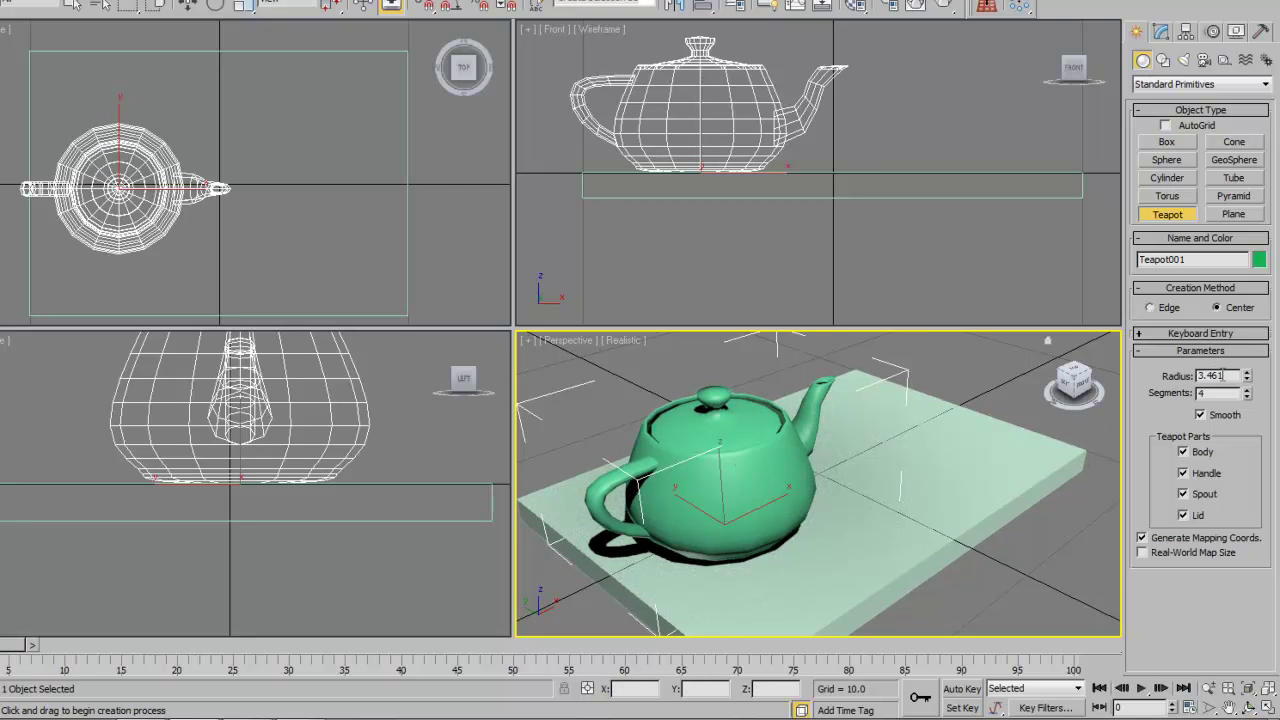
# - Set the teapot's radius to 3.7 and its segments to 12
pyautogui.doubleClick(1231, 376)
pyautogui.write('3.7')
pyautogui.press('Return')
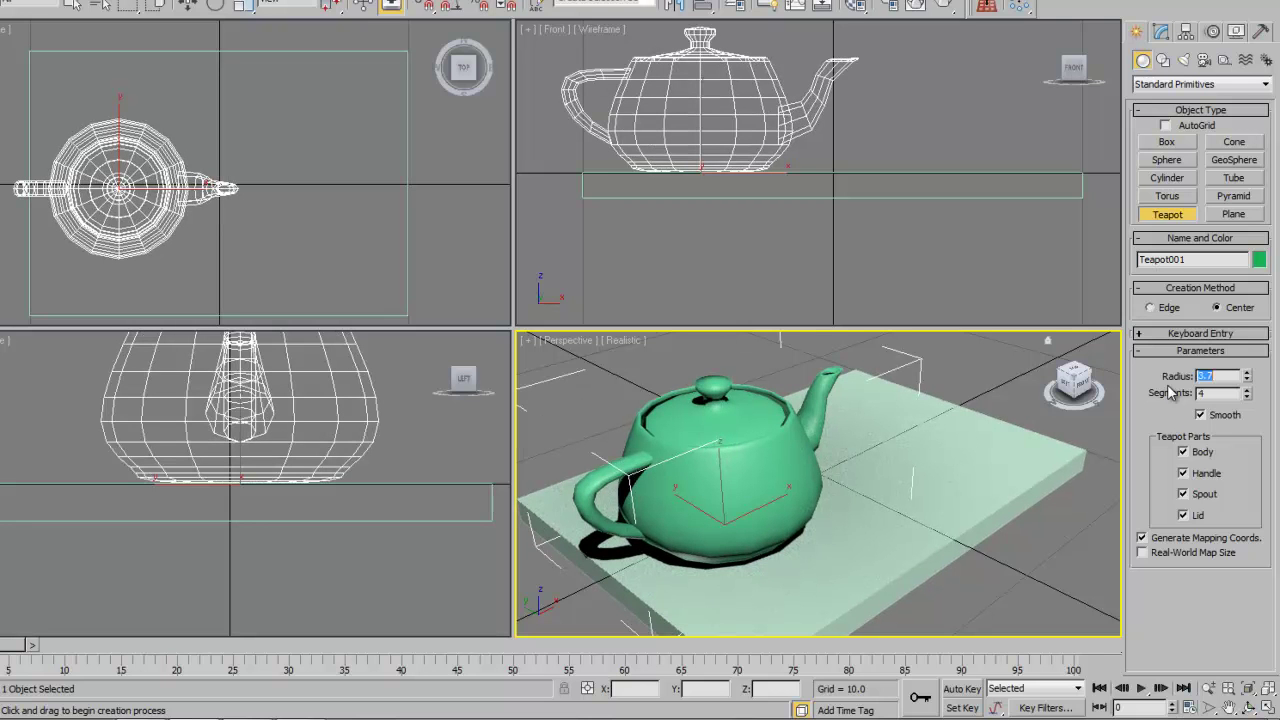
pyautogui.press('Tab')
pyautogui.write('12')
pyautogui.press('Return')
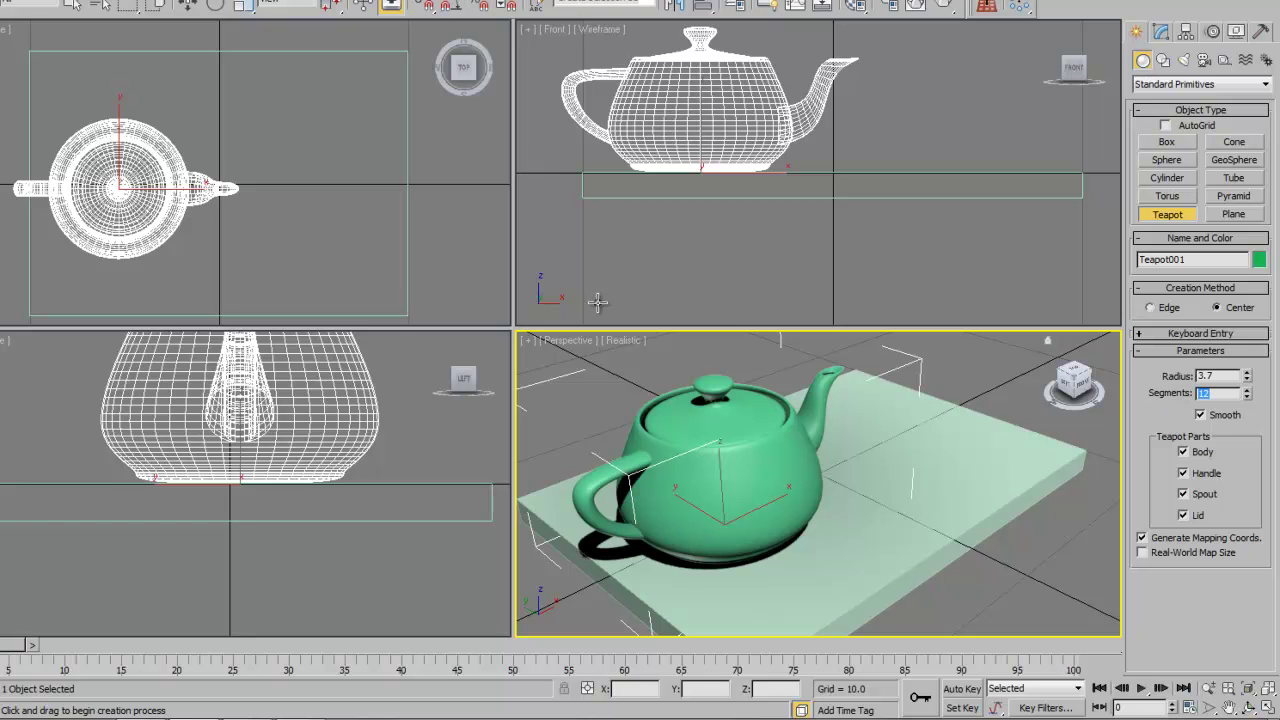
# - In a maximized Front view, draw a closed five-point line spline as half of a cup profile beside the teapot's spout
pyautogui.click(914, 119)
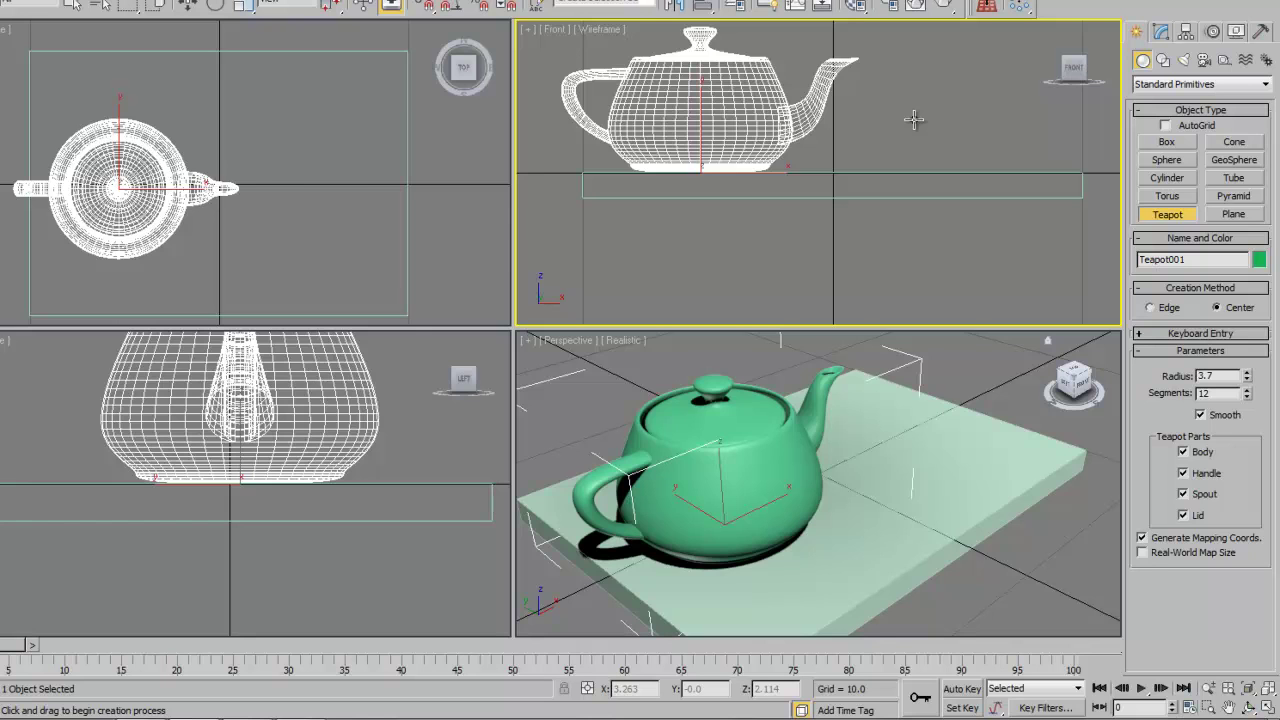
pyautogui.hotkey('alt', 'w')
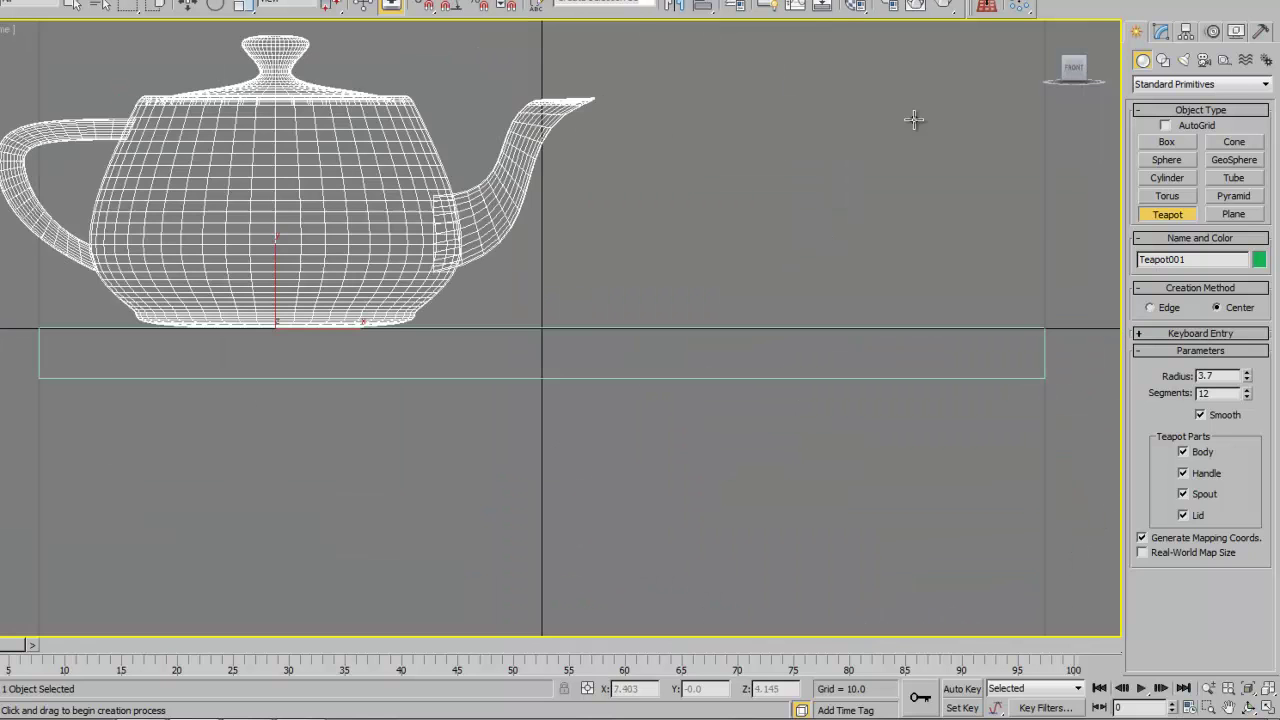
pyautogui.click(1232, 710)
pyautogui.moveTo(660, 309); pyautogui.dragTo(570, 490)
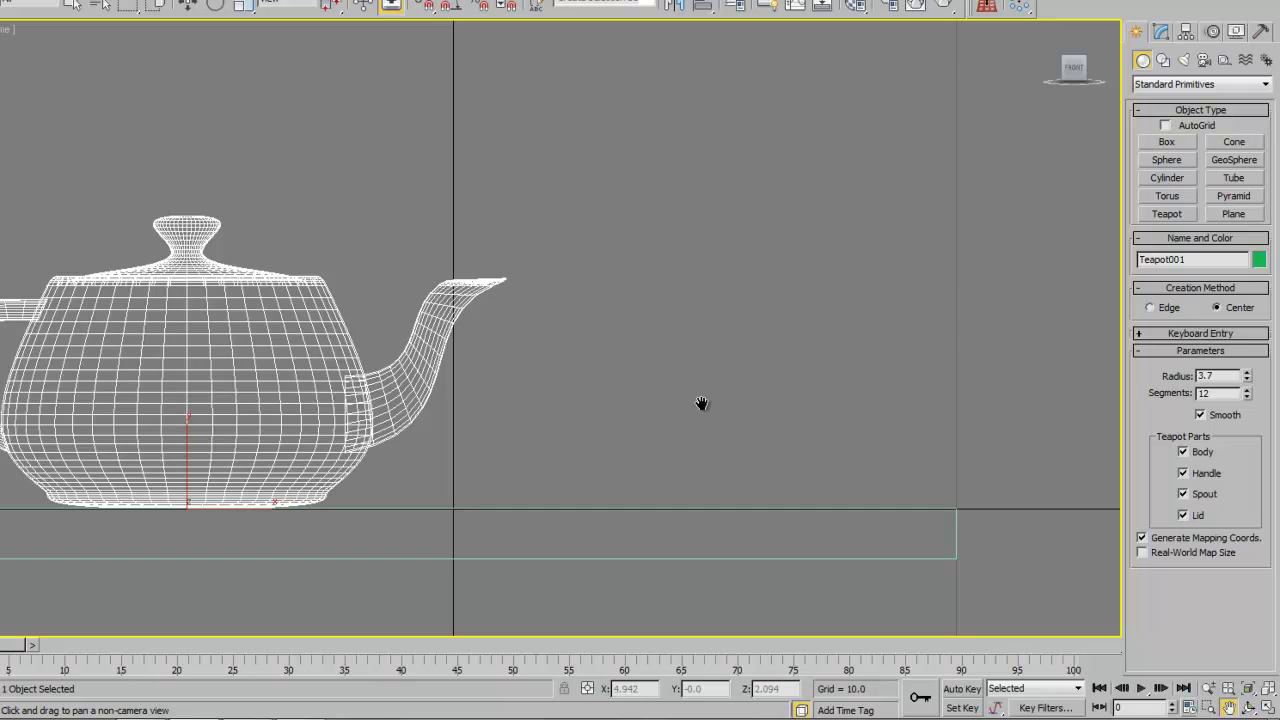
pyautogui.click(1164, 62)
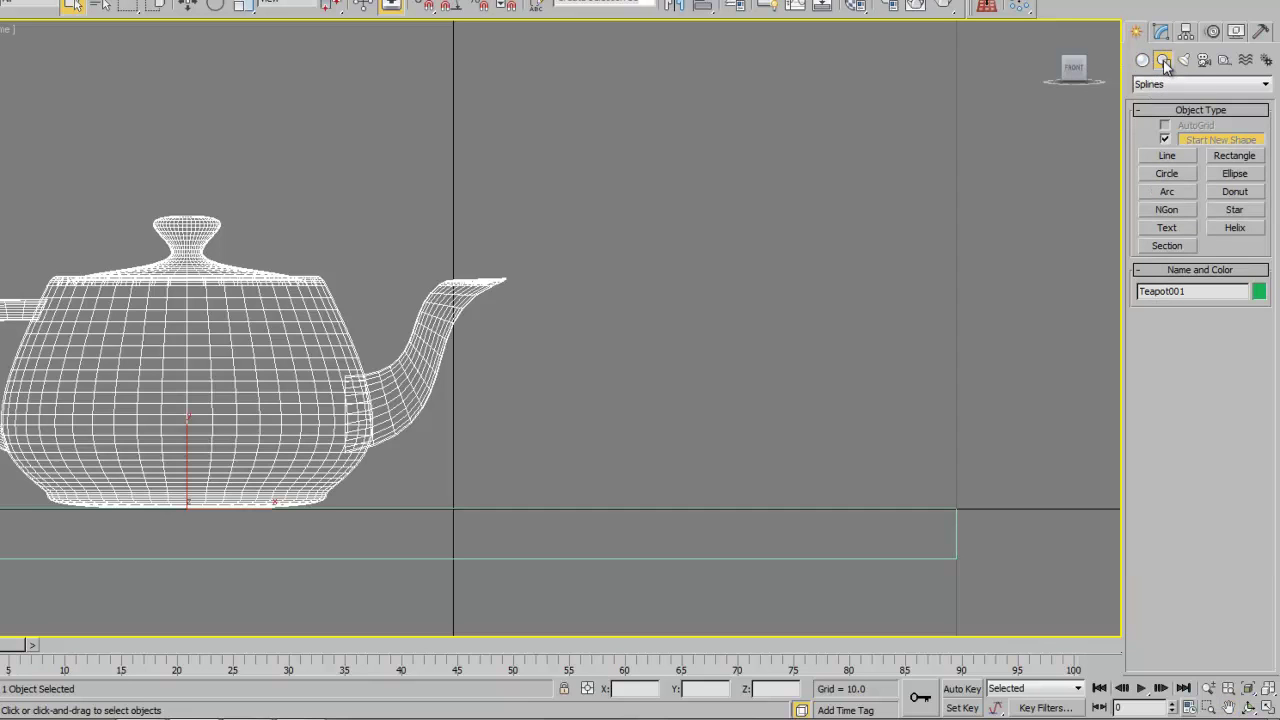
pyautogui.click(1167, 157)
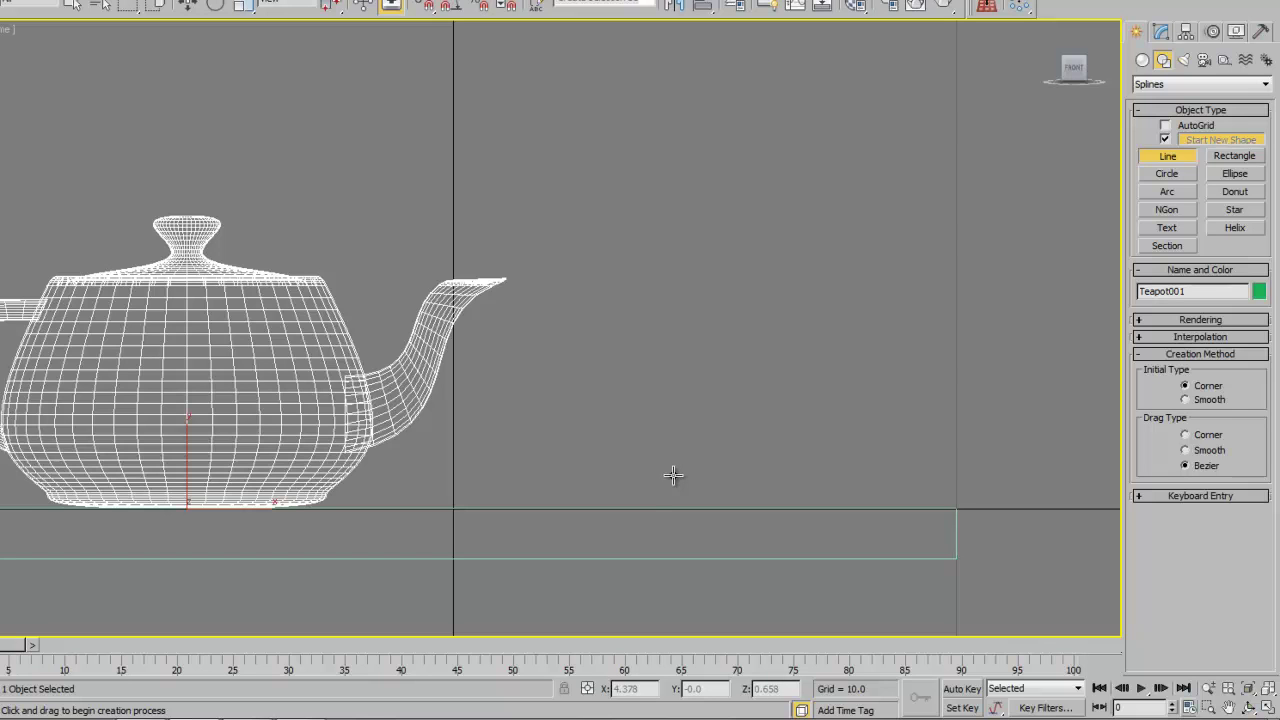
pyautogui.click(673, 475)
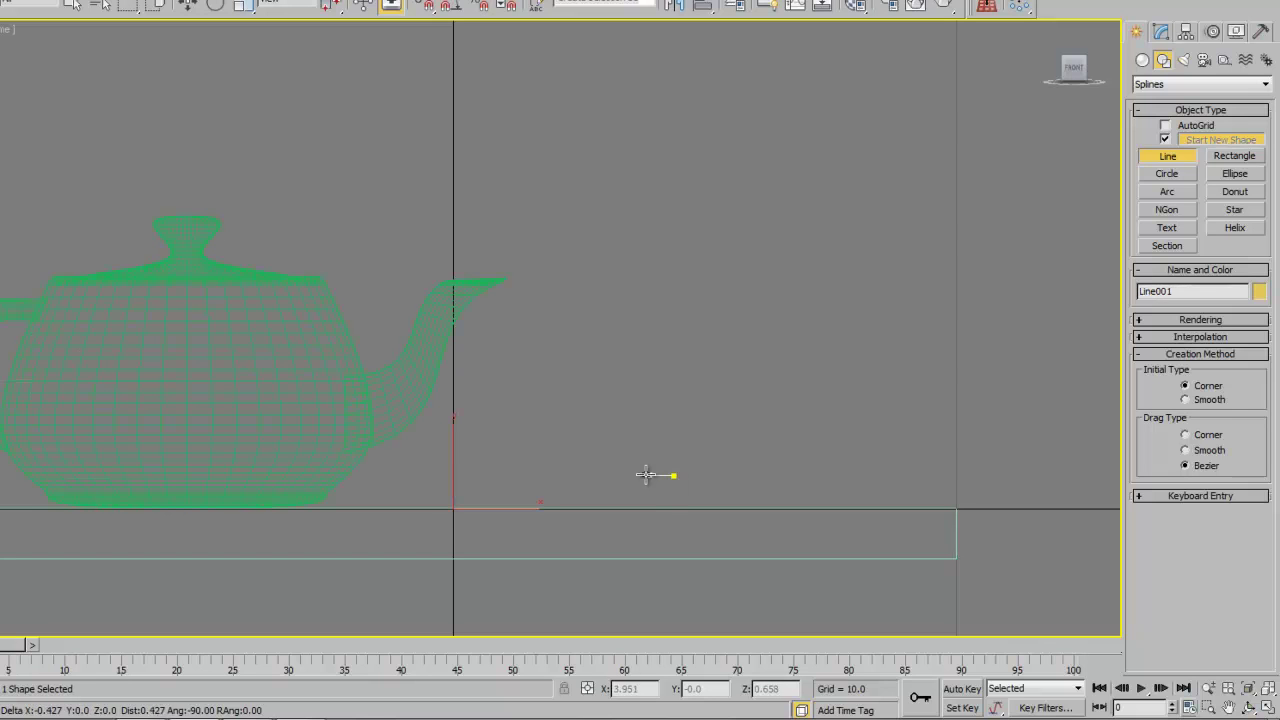
pyautogui.click(603, 452)
pyautogui.click(551, 341)
pyautogui.click(574, 474)
pyautogui.click(673, 502)
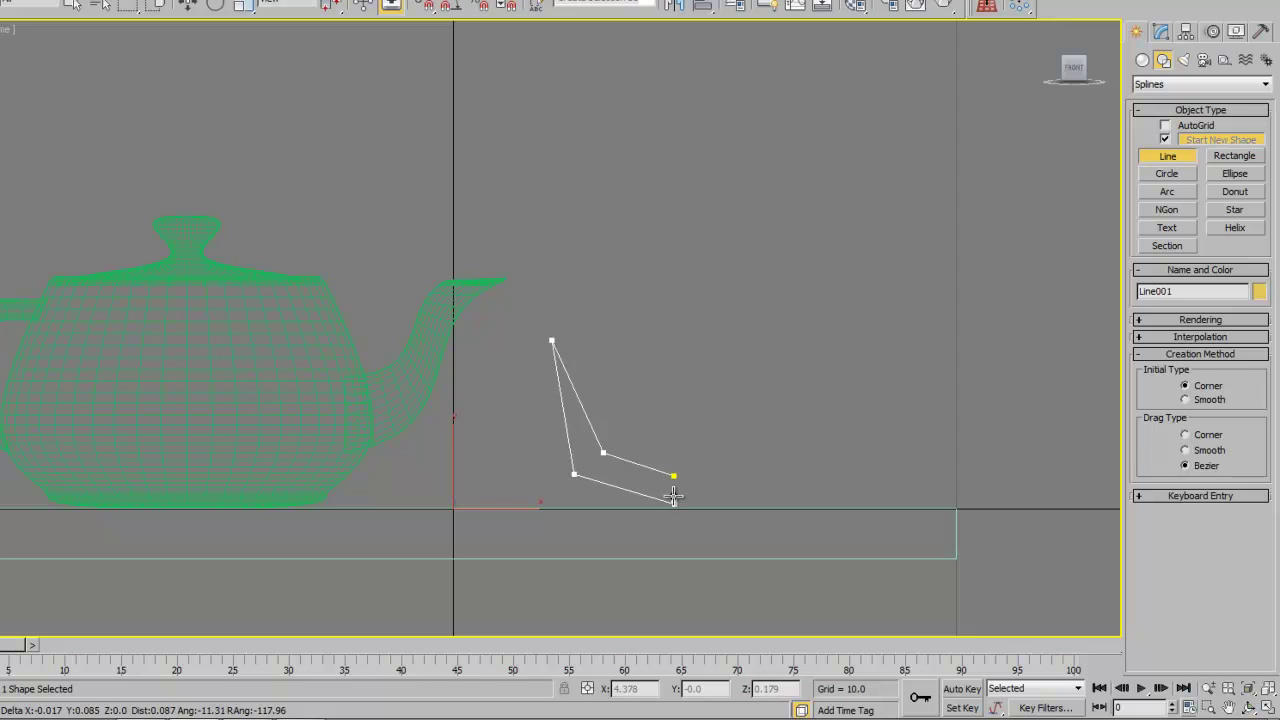
pyautogui.click(672, 477)
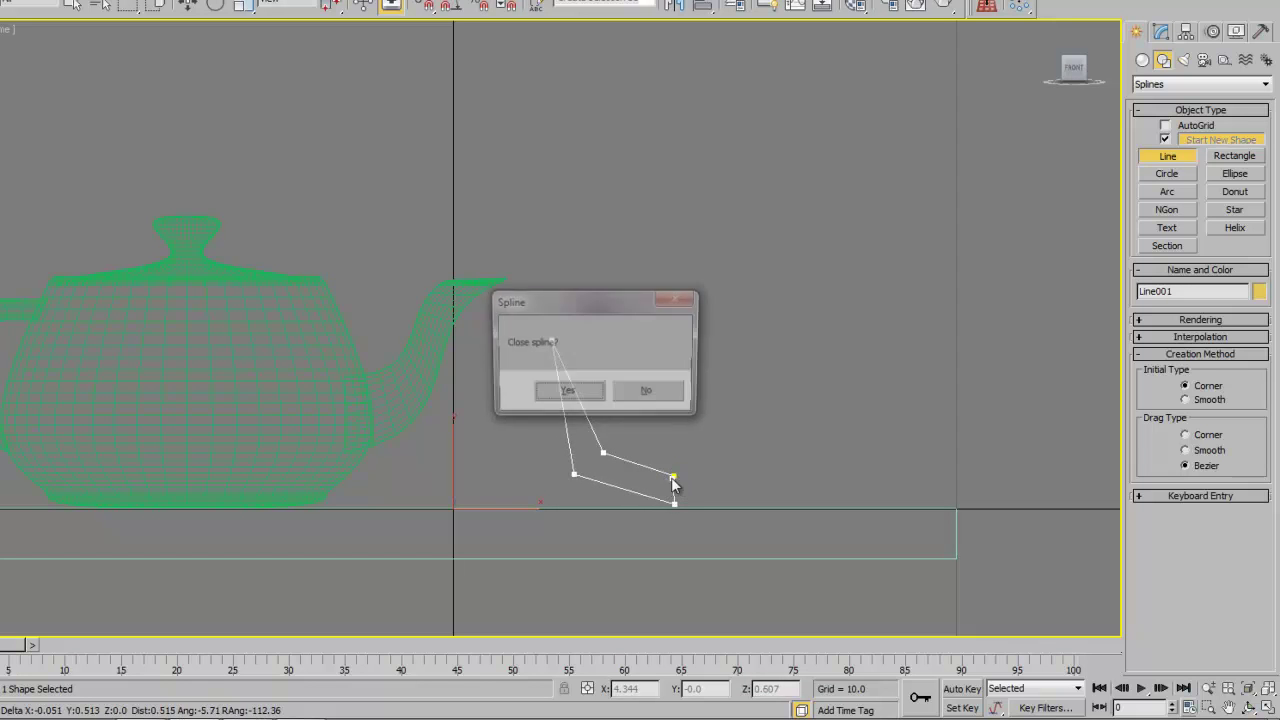
pyautogui.click(568, 391)
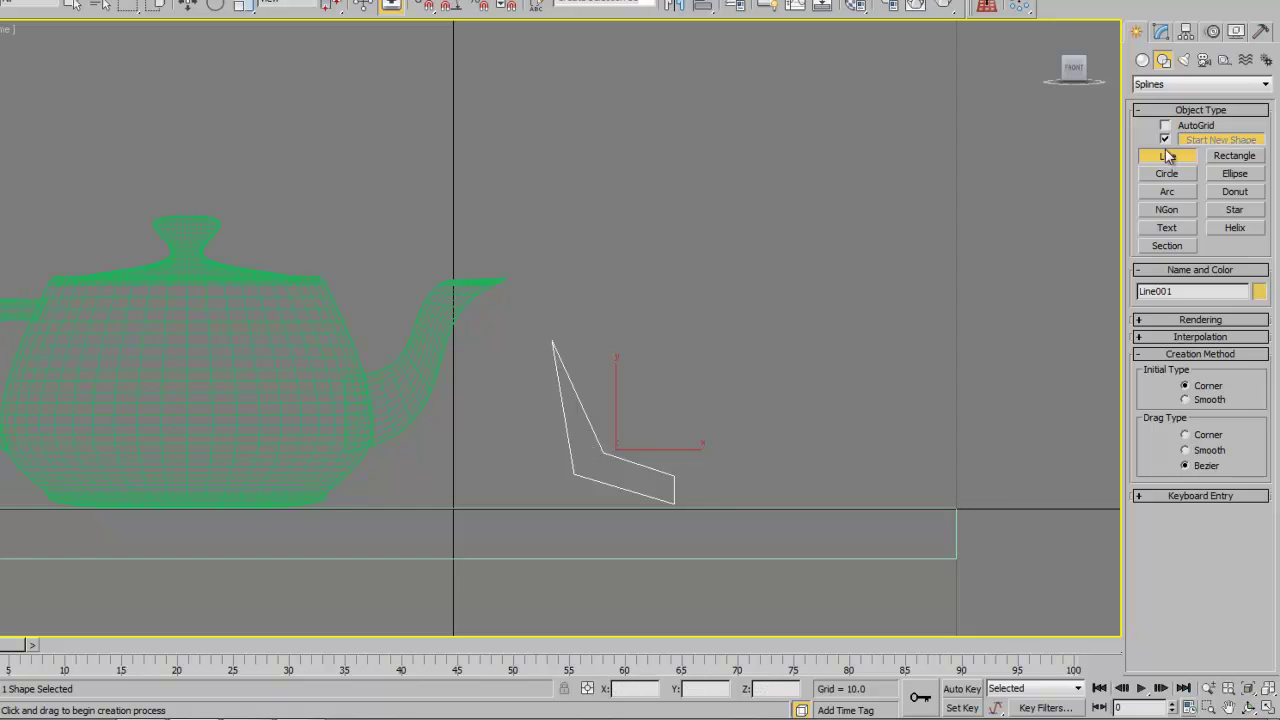
# - Apply a Lathe modifier to the cup profile and align its axis to Max
pyautogui.click(1161, 31)
pyautogui.click(1266, 82)
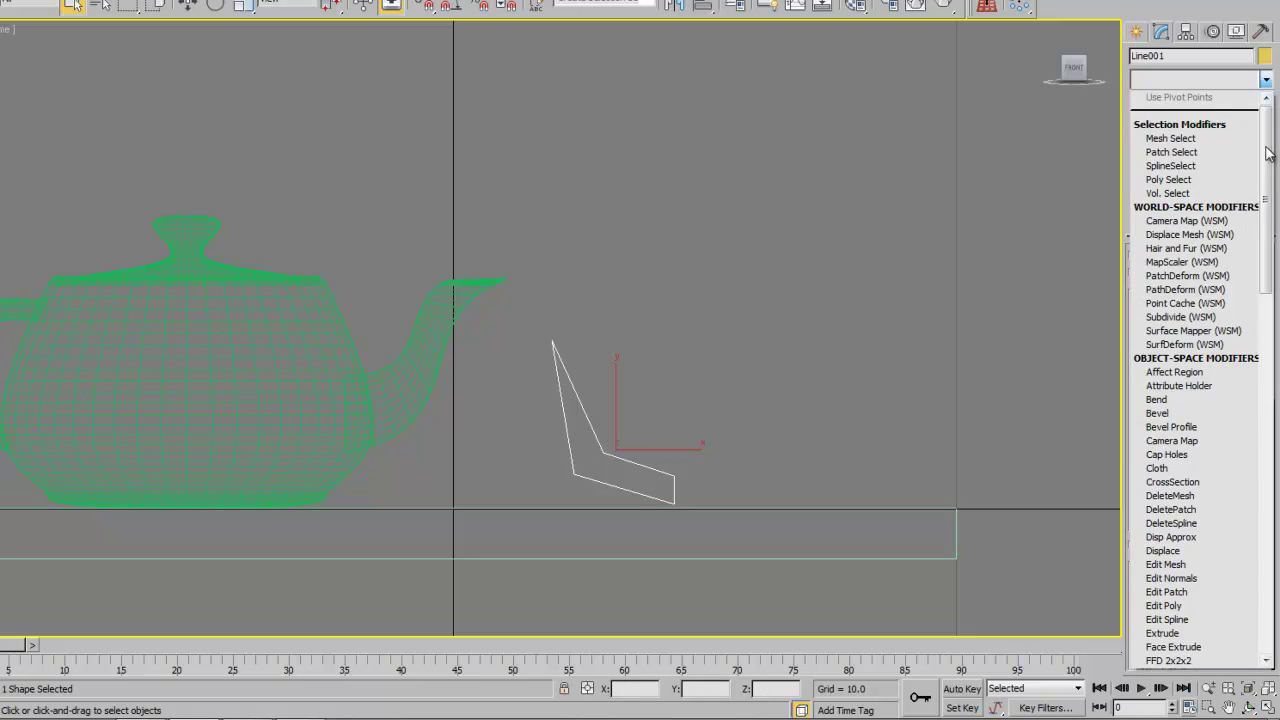
pyautogui.scroll(-4, 1208, 470)
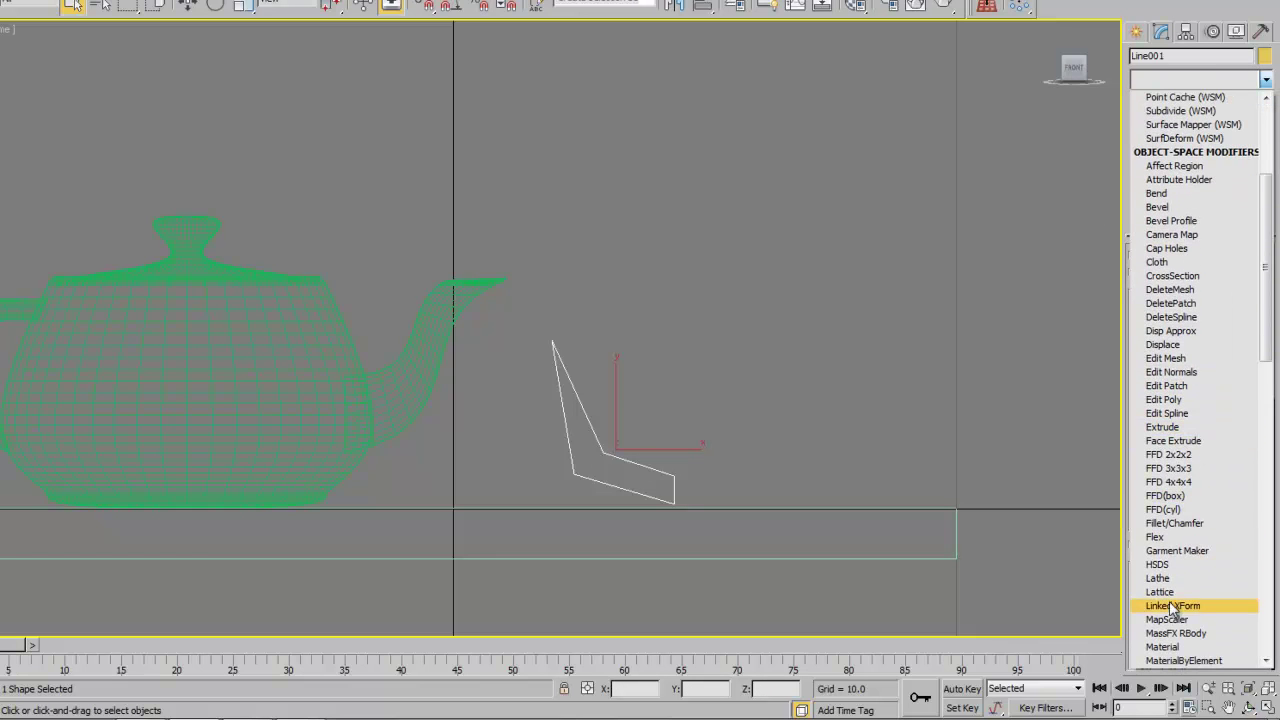
pyautogui.click(1166, 590)
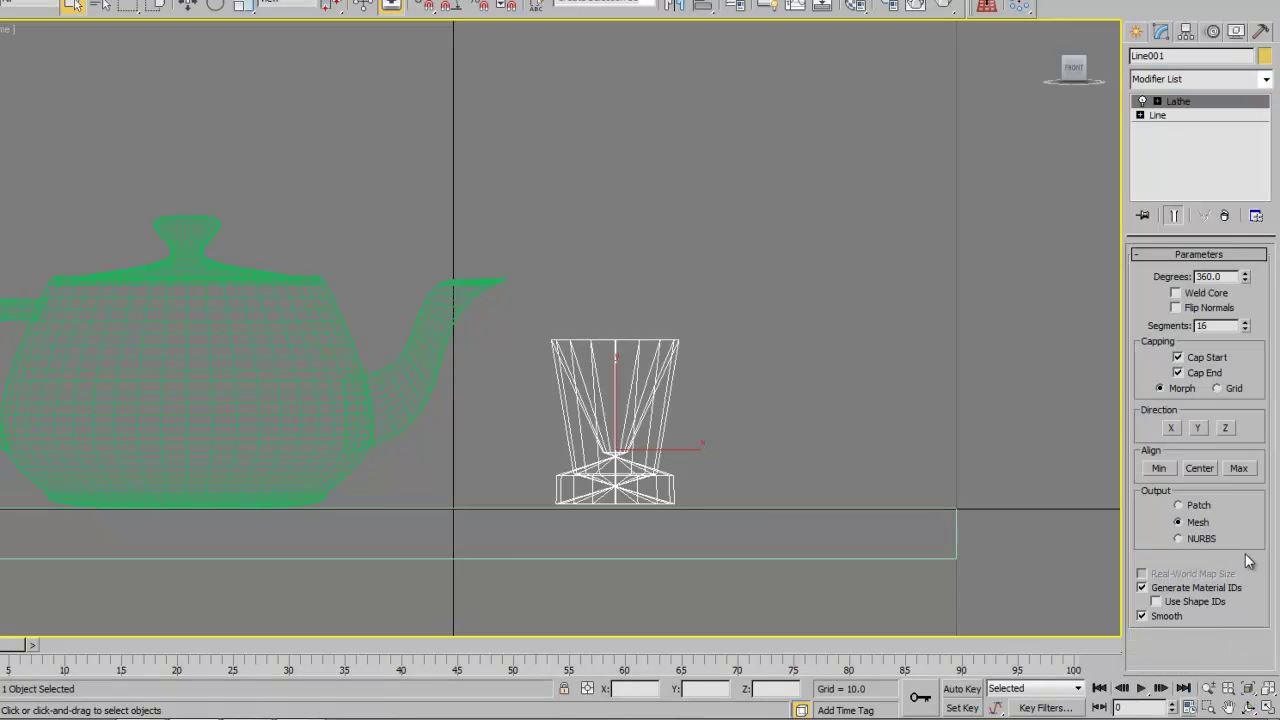
pyautogui.click(1239, 468)
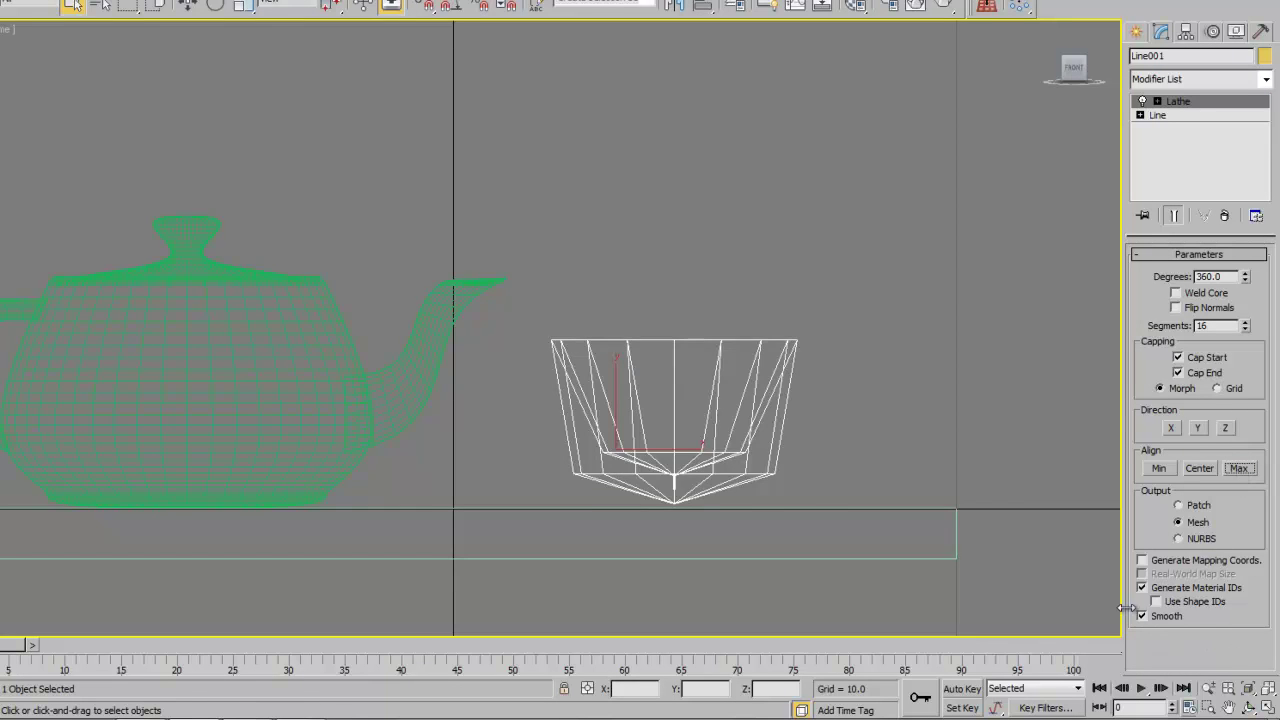
# - Inspect the lathed cup from above in a shaded Perspective view
pyautogui.press('p')
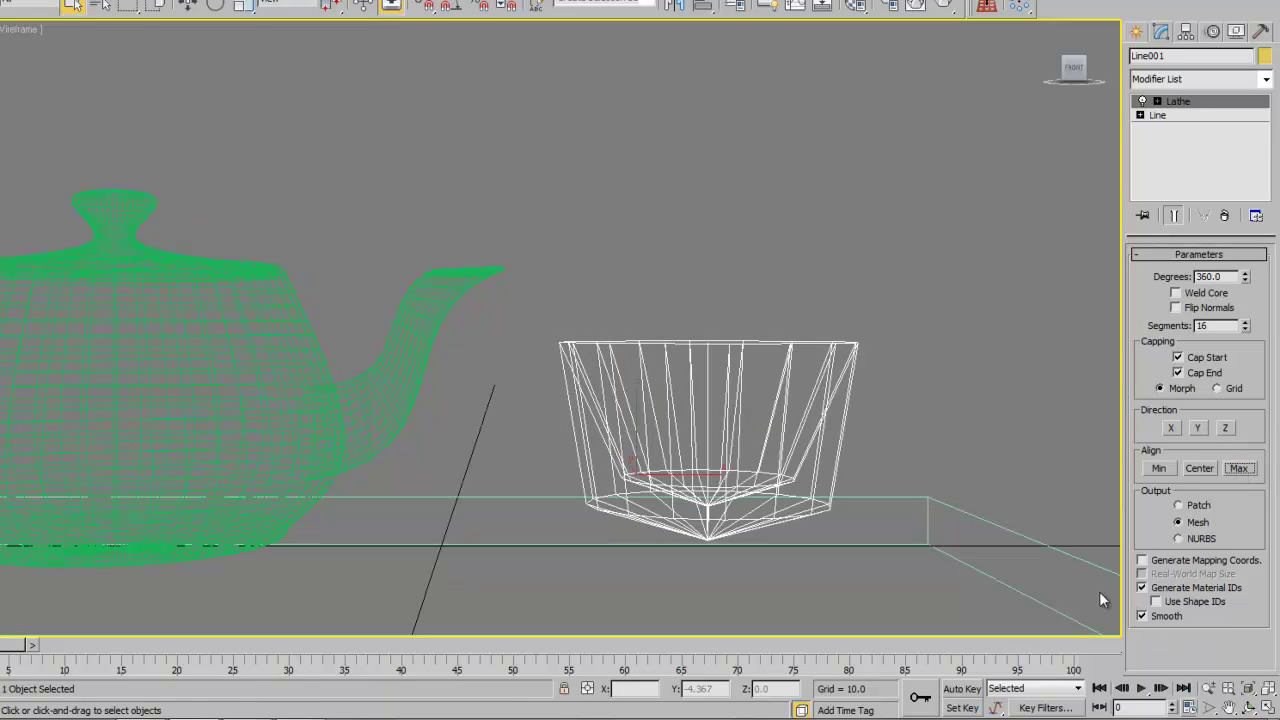
pyautogui.click(16, 30)
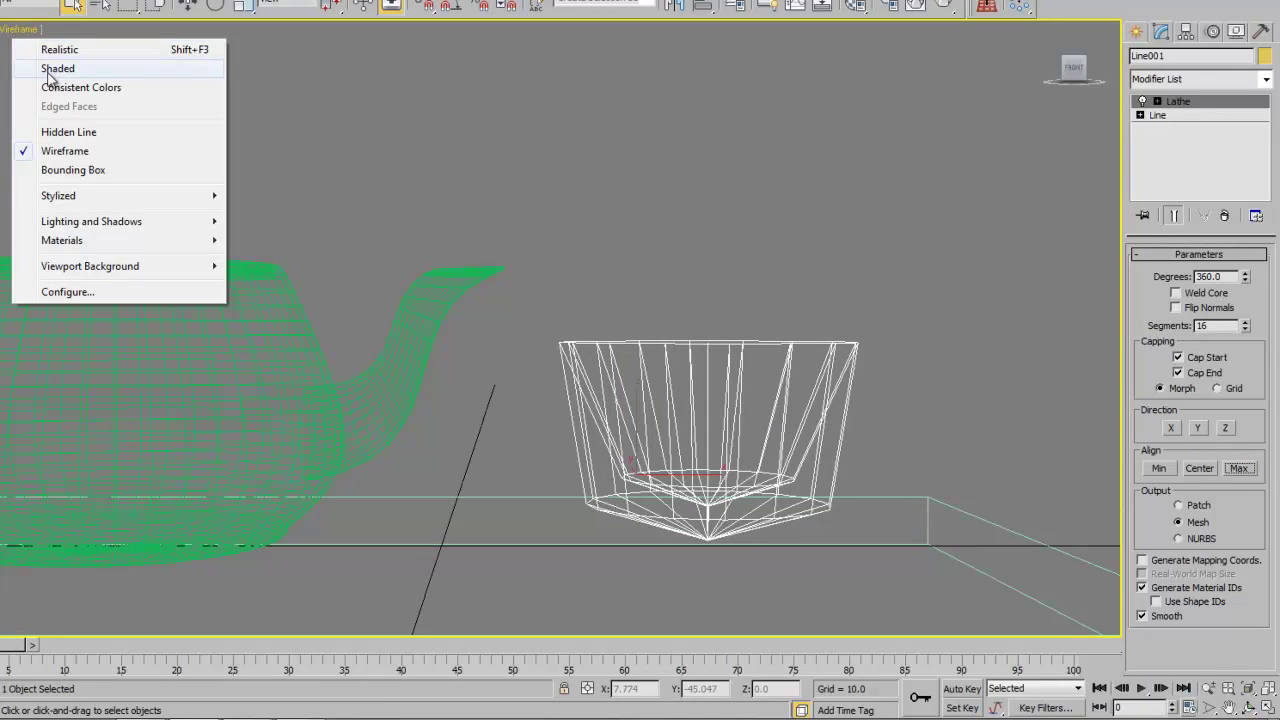
pyautogui.click(45, 68)
pyautogui.click(1249, 707)
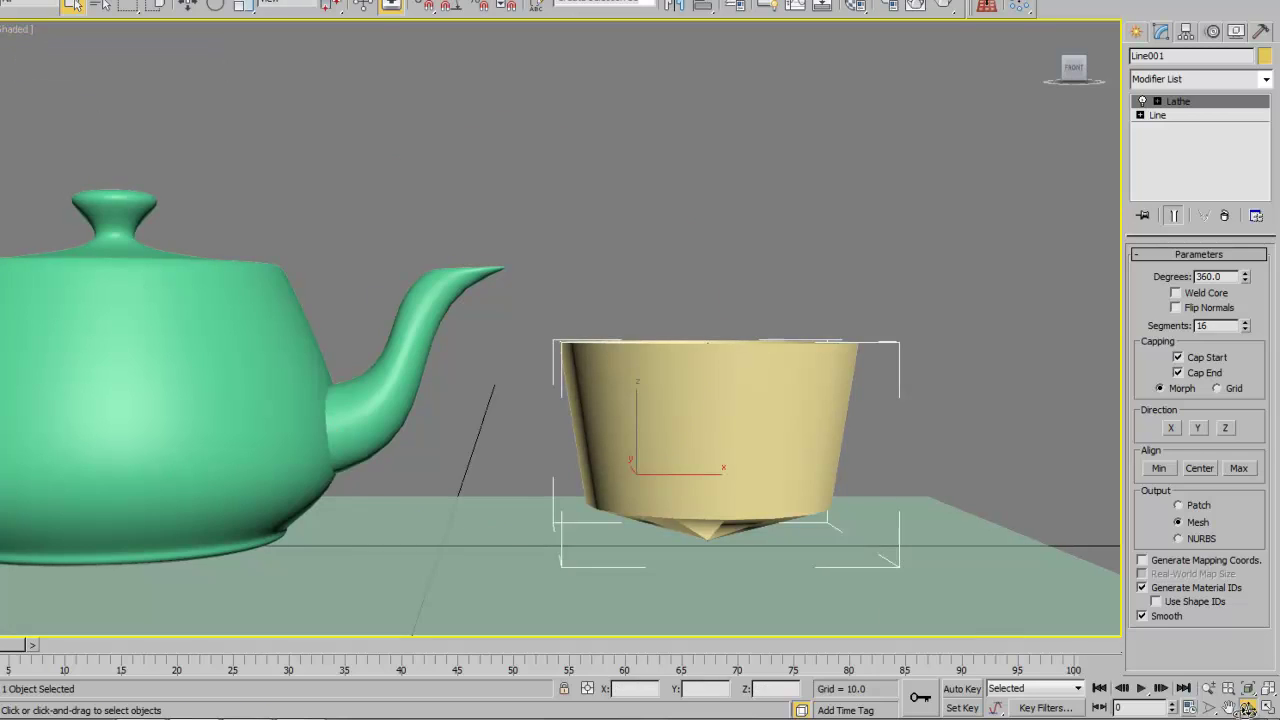
pyautogui.moveTo(514, 357); pyautogui.dragTo(560, 406)
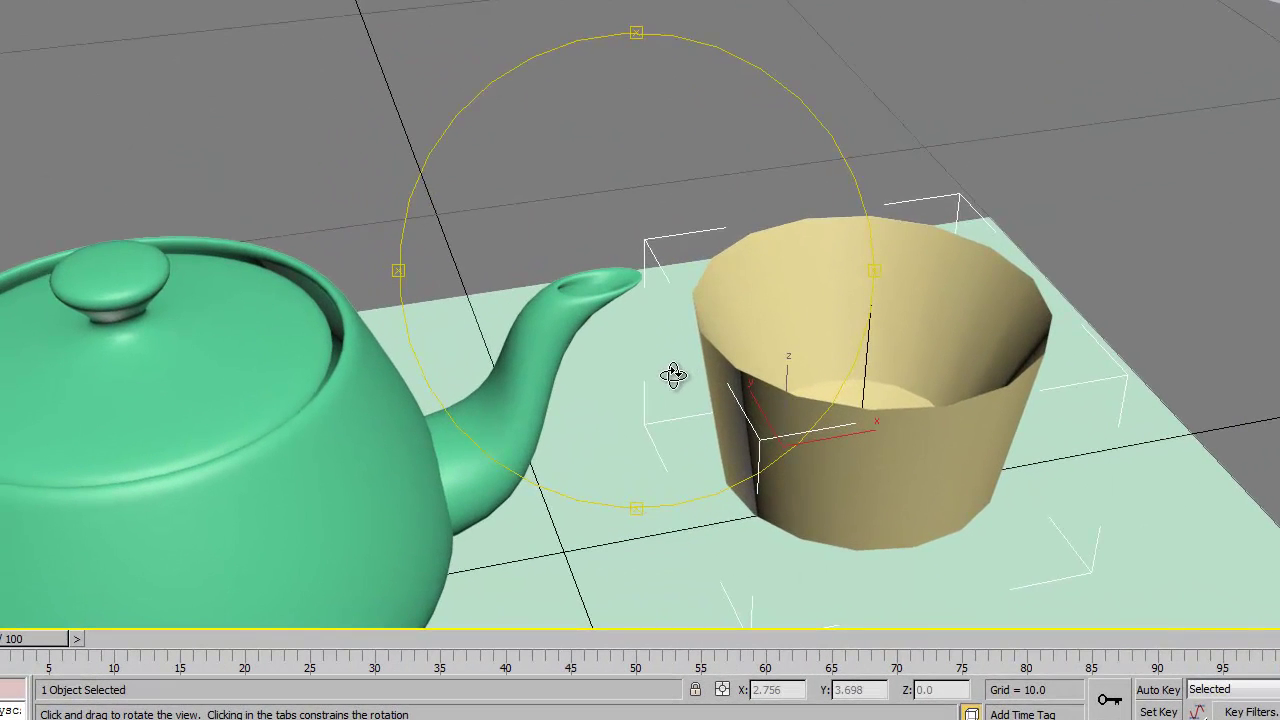
# - Return to the Front view in Wireframe and delete the lathed cup
pyautogui.press('t')
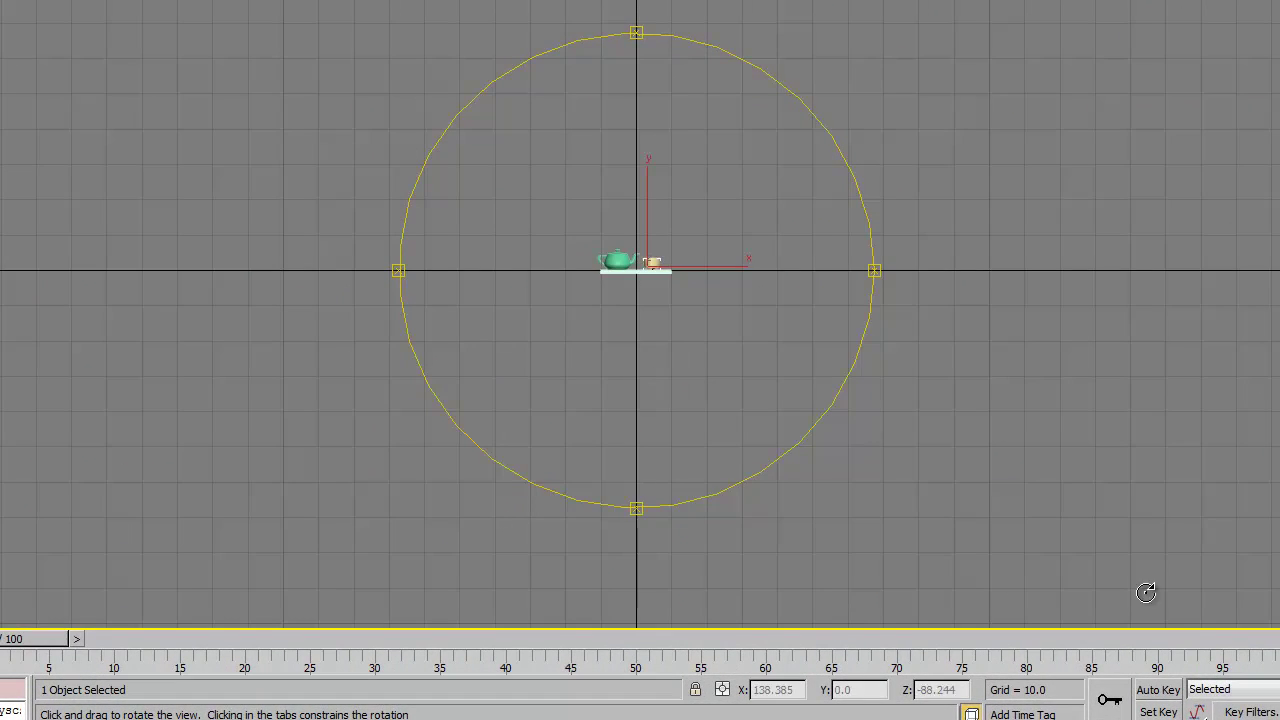
pyautogui.press('f')
pyautogui.press('z')
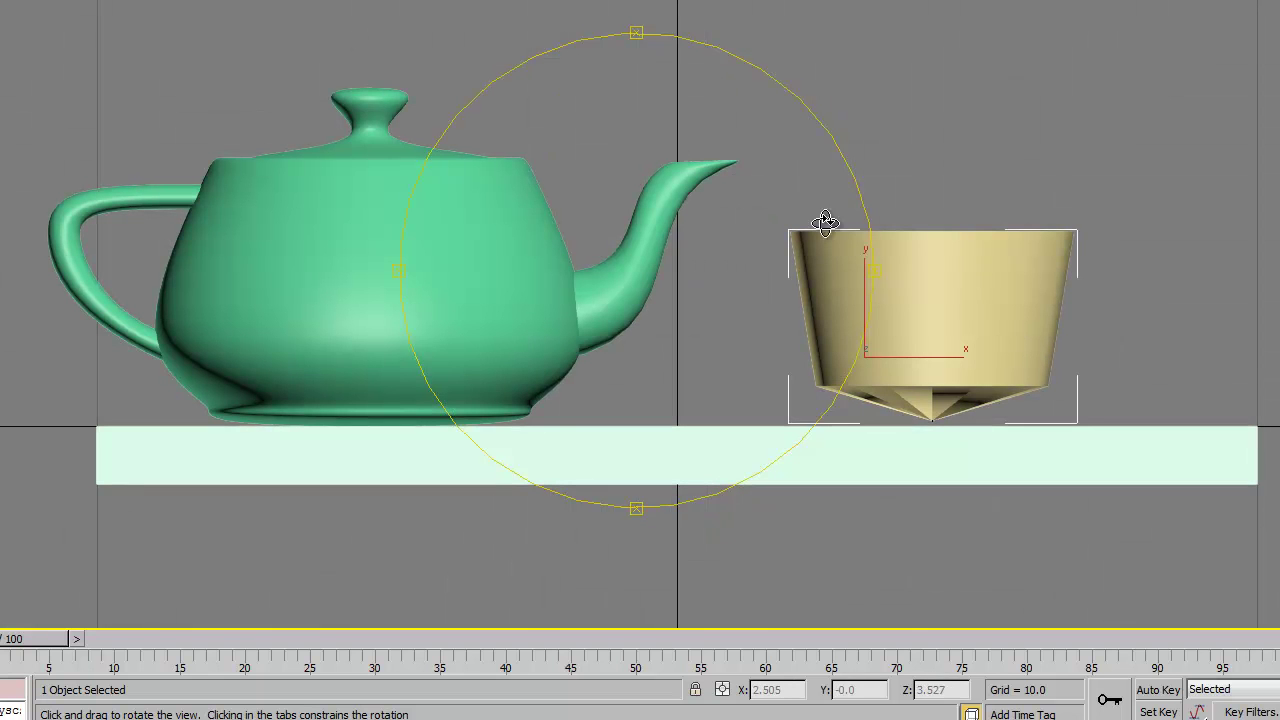
pyautogui.rightClick(872, 245)
pyautogui.click(40, 2)
pyautogui.click(65, 64)
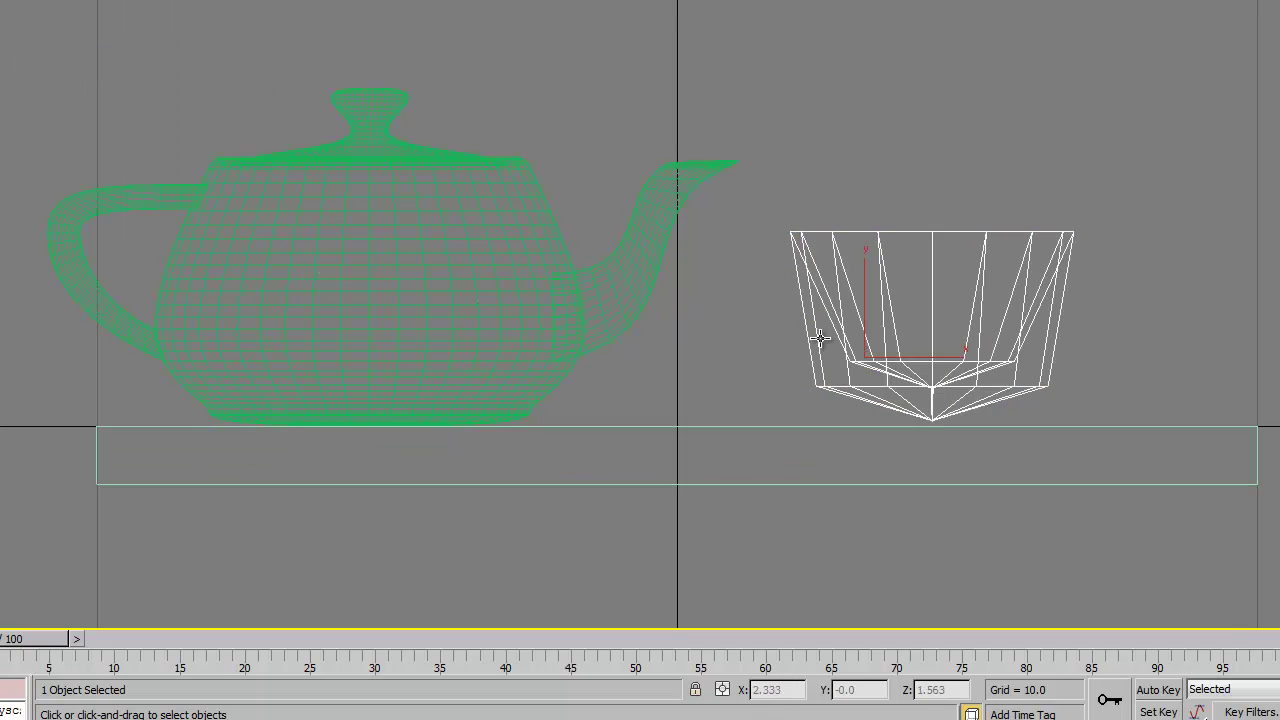
pyautogui.click(921, 340)
pyautogui.click(930, 344)
pyautogui.press('Delete')
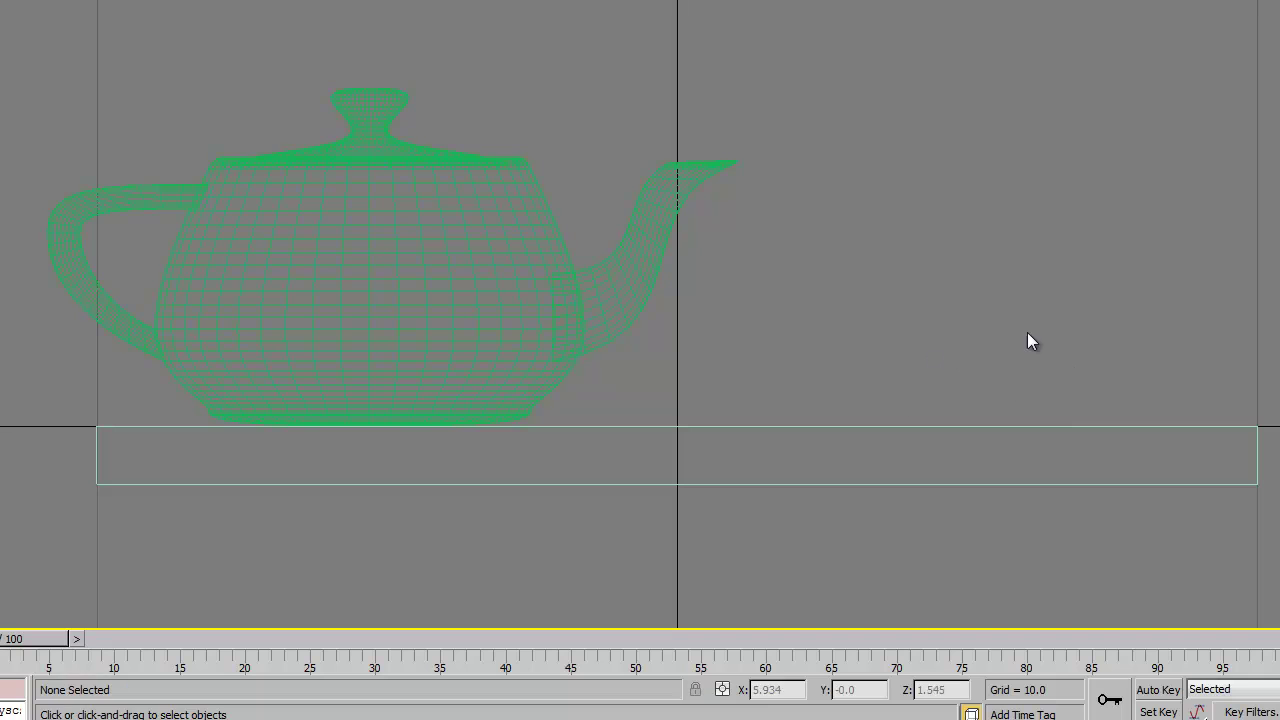
# - Draw a closed nine-point line spline beside the teapot's spout as half of a footed cup profile
pyautogui.click(1150, 82)
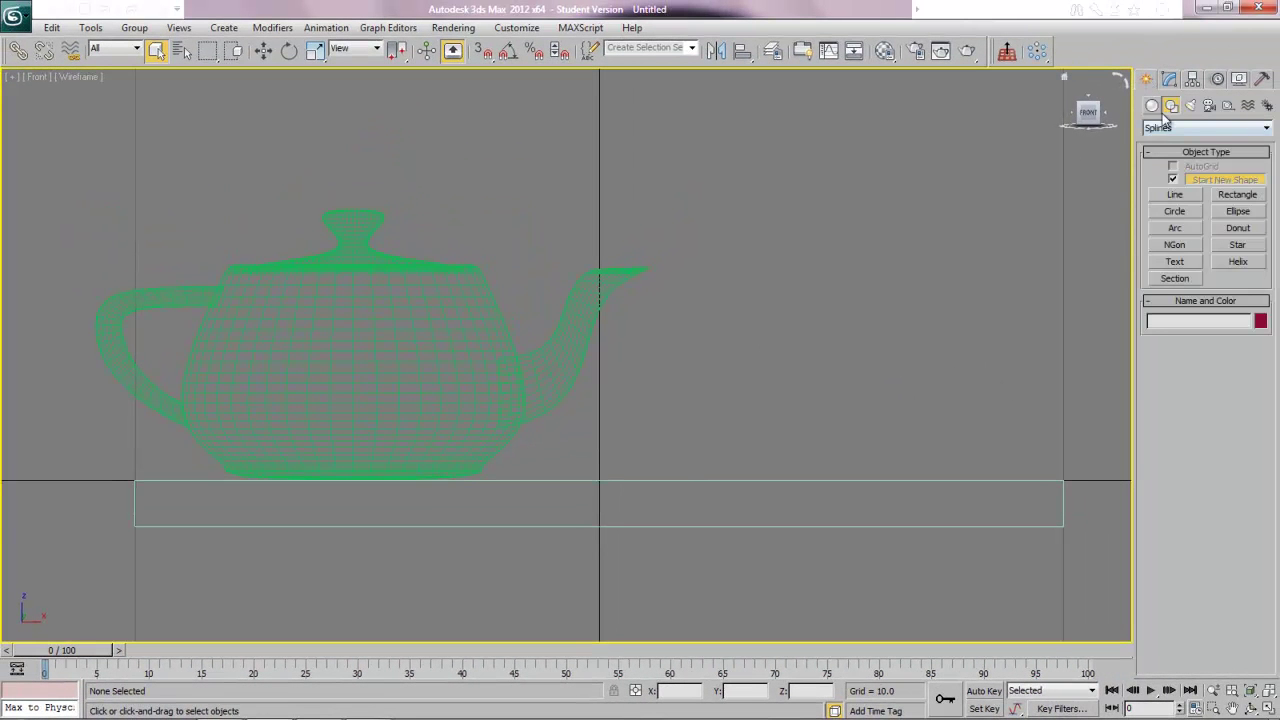
pyautogui.click(1175, 195)
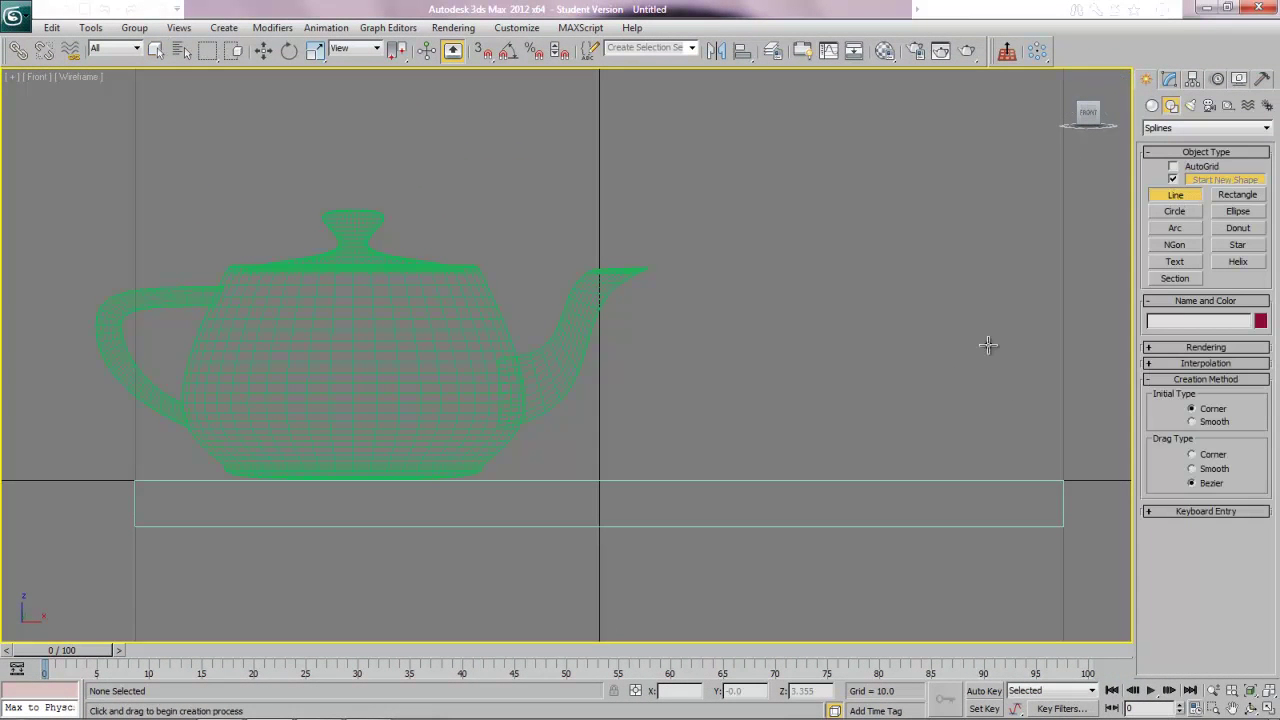
pyautogui.click(816, 446)
pyautogui.click(775, 442)
pyautogui.click(744, 363)
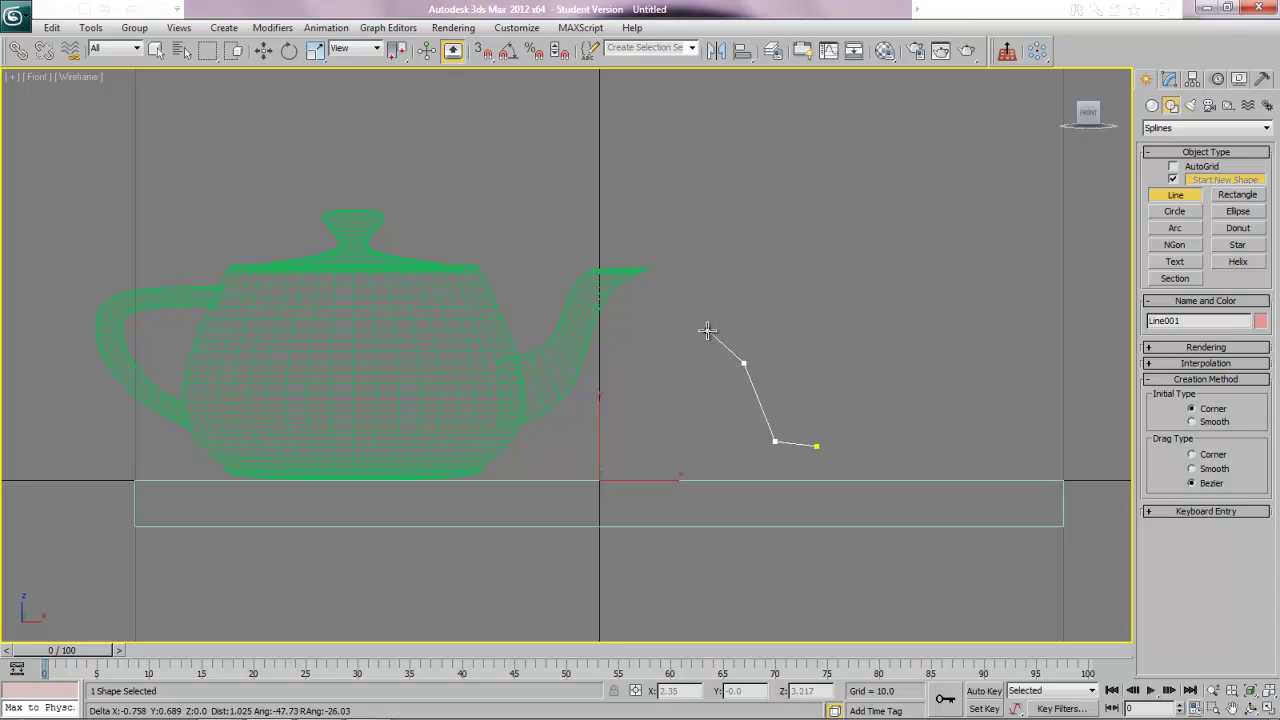
pyautogui.click(707, 331)
pyautogui.click(732, 368)
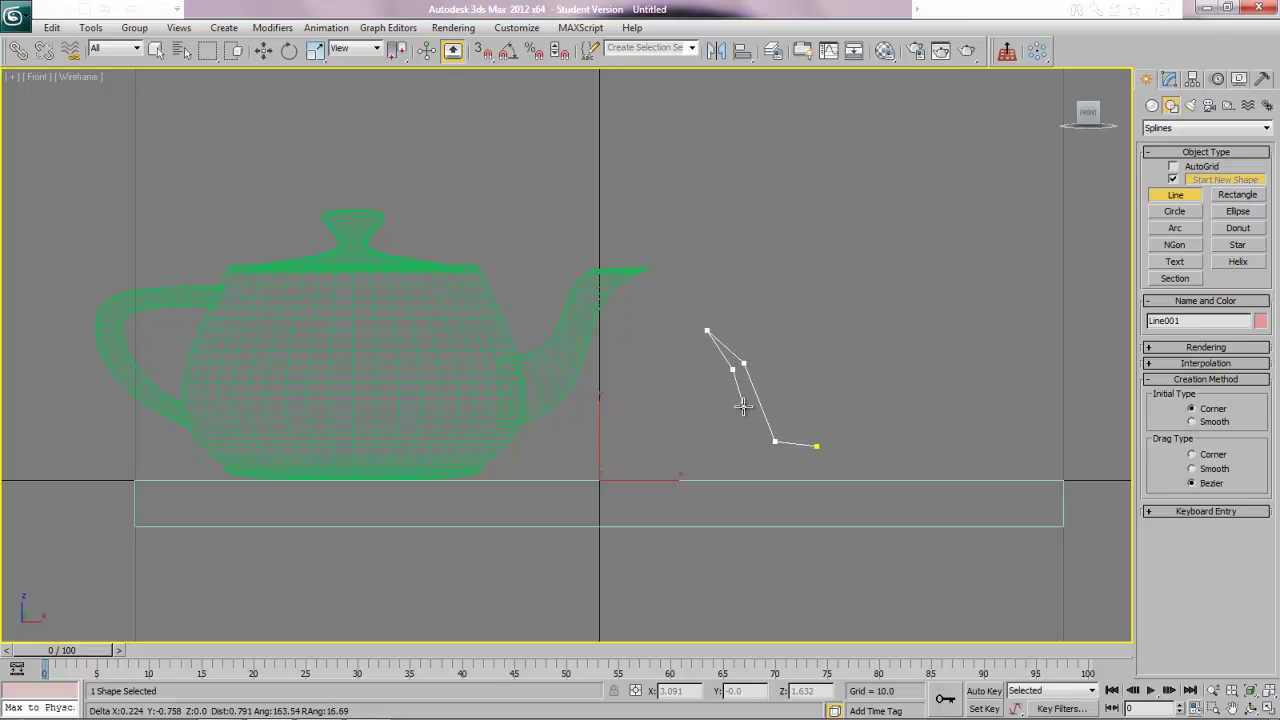
pyautogui.click(801, 458)
pyautogui.click(774, 467)
pyautogui.click(819, 467)
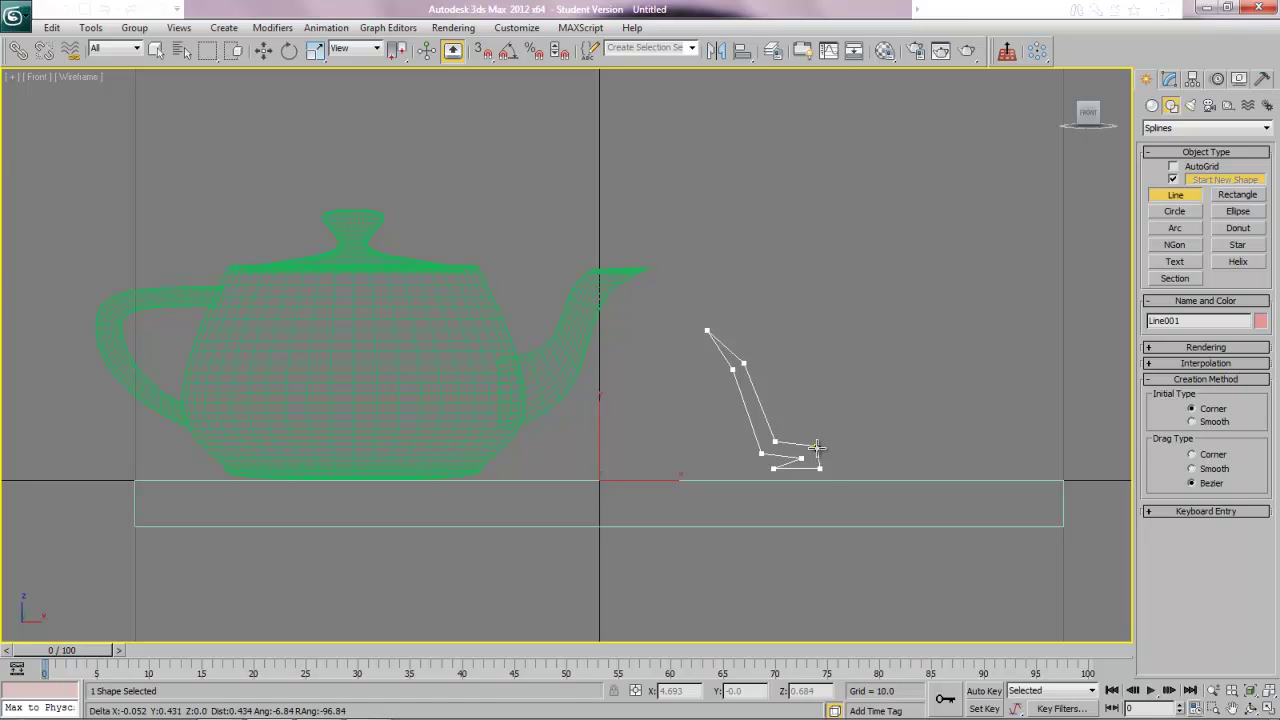
pyautogui.click(817, 447)
pyautogui.click(617, 416)
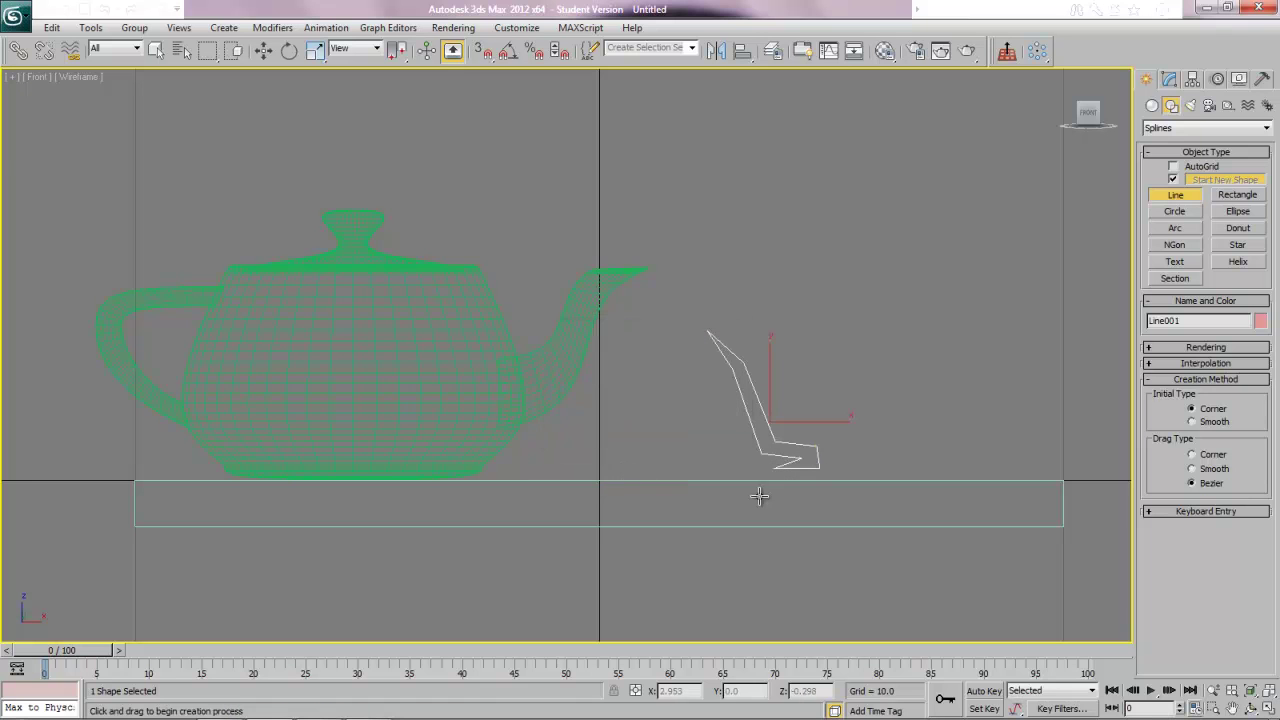
# - Enter vertex editing on the cup profile and convert the inner wall vertex just below the rim to Smooth
pyautogui.click(1268, 693)
pyautogui.moveTo(1270, 693); pyautogui.dragTo(1268, 672)
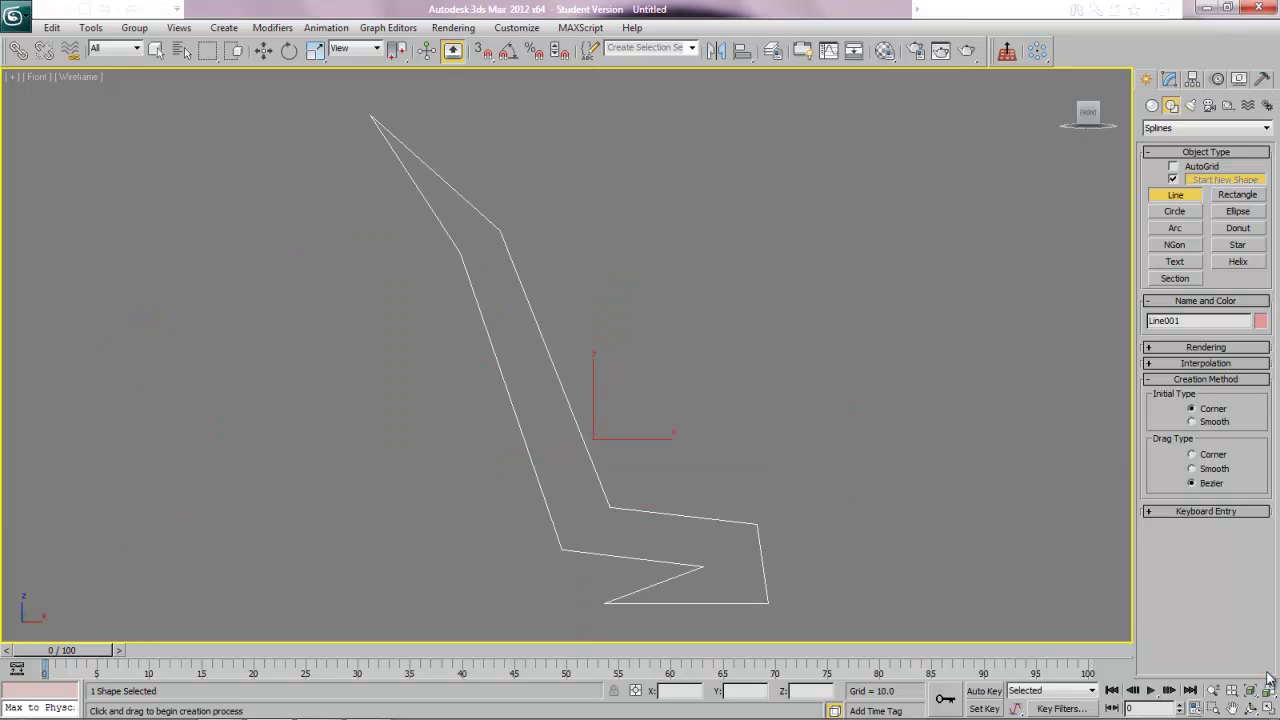
pyautogui.click(1170, 81)
pyautogui.click(1150, 145)
pyautogui.click(1181, 158)
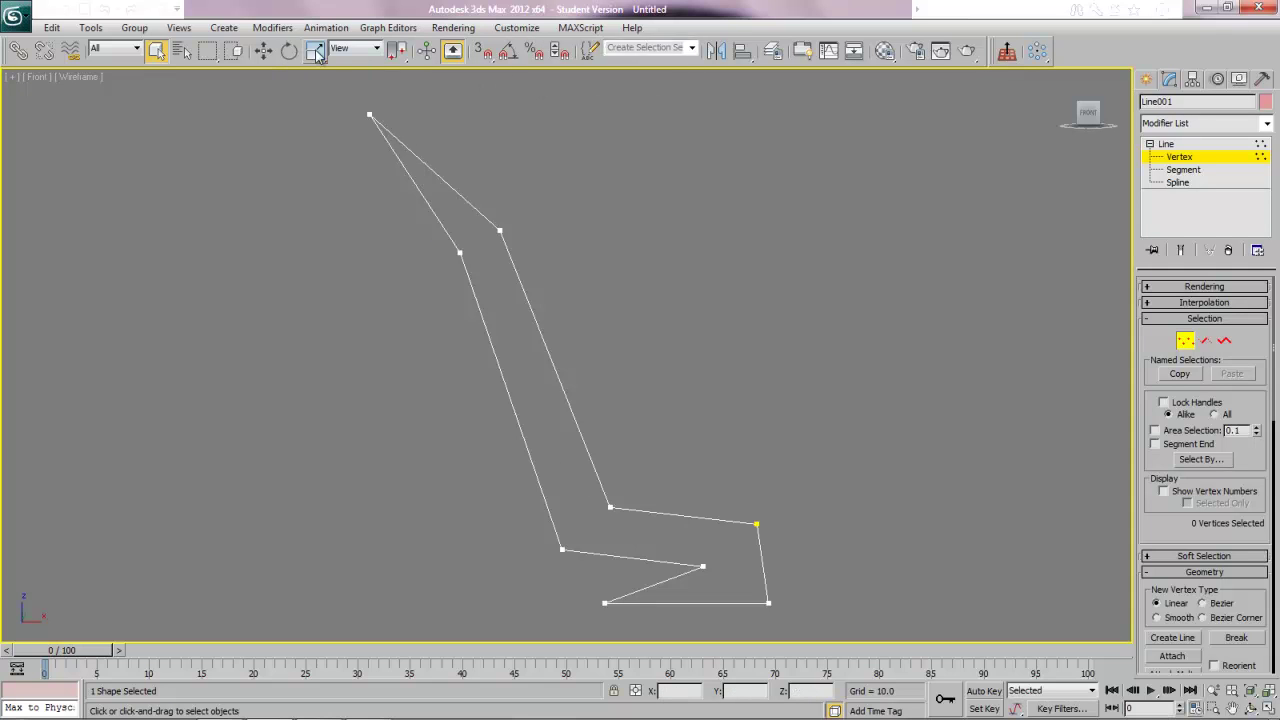
pyautogui.click(264, 52)
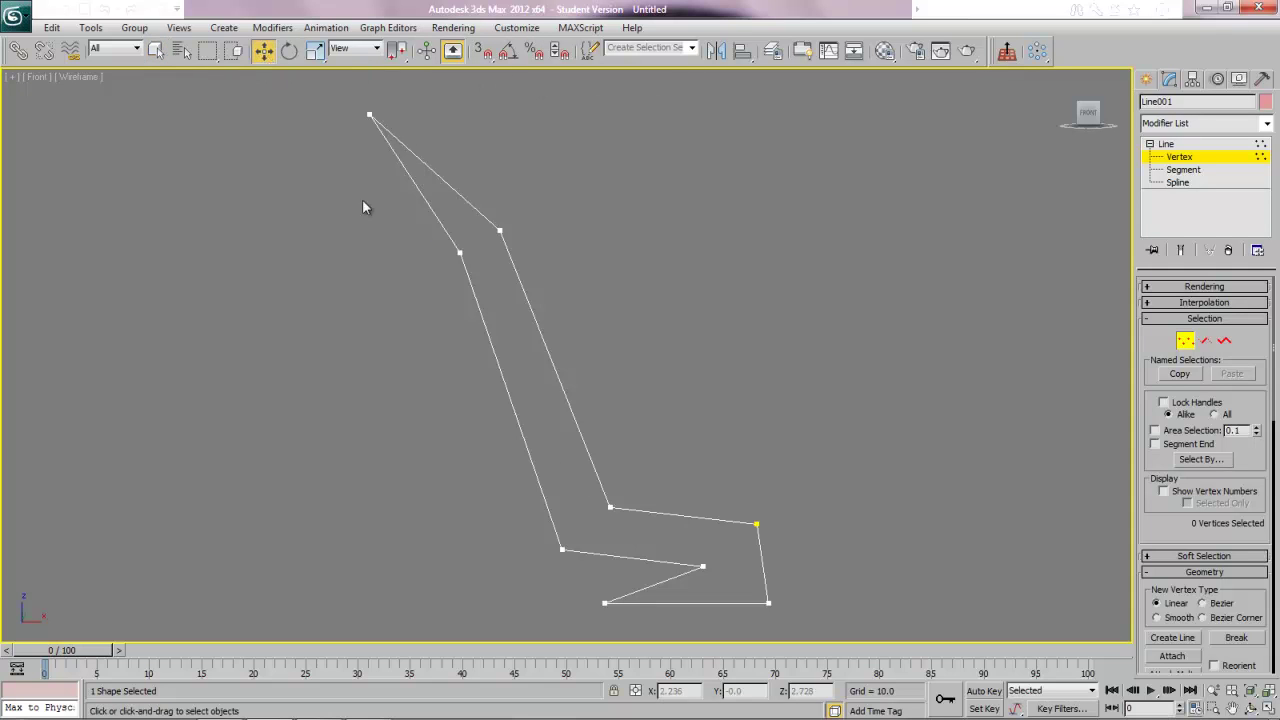
pyautogui.click(501, 230)
pyautogui.rightClick(501, 230)
pyautogui.click(470, 143)
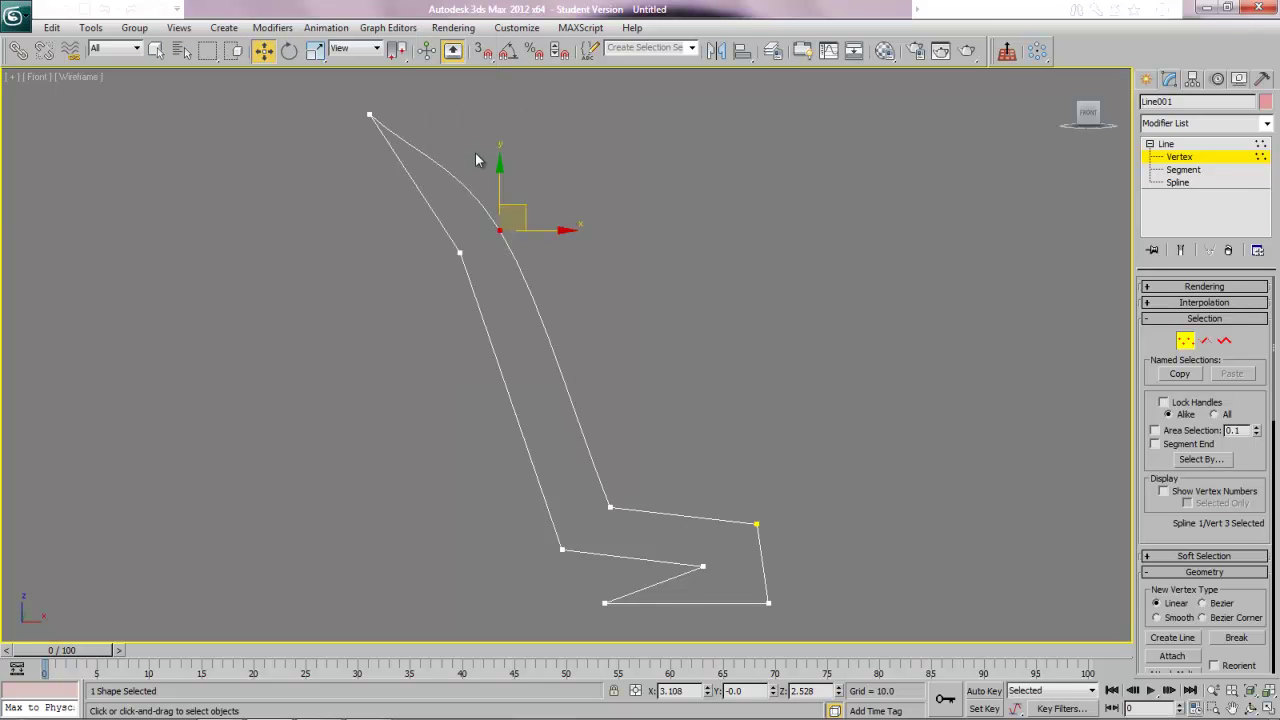
# - Convert the outer wall vertex below the rim to Smooth and raise it level with the inner one
pyautogui.click(458, 252)
pyautogui.rightClick(458, 252)
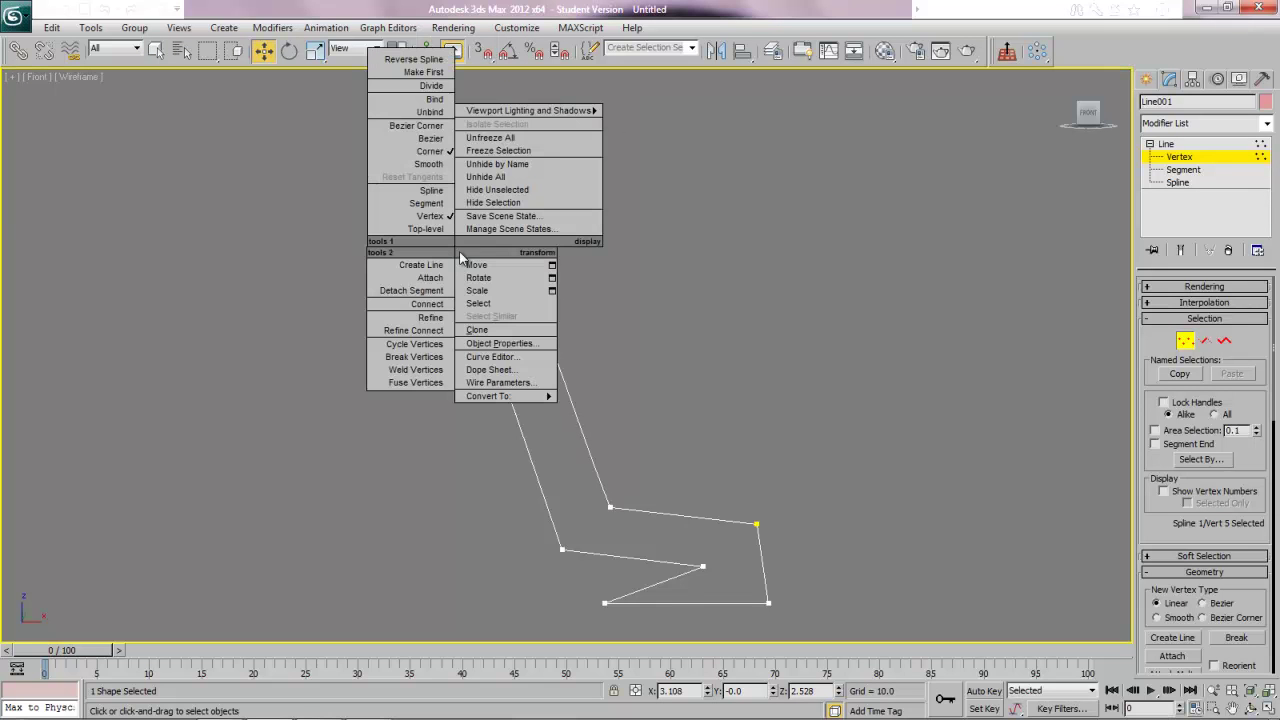
pyautogui.click(420, 172)
pyautogui.moveTo(461, 253); pyautogui.dragTo(467, 232)
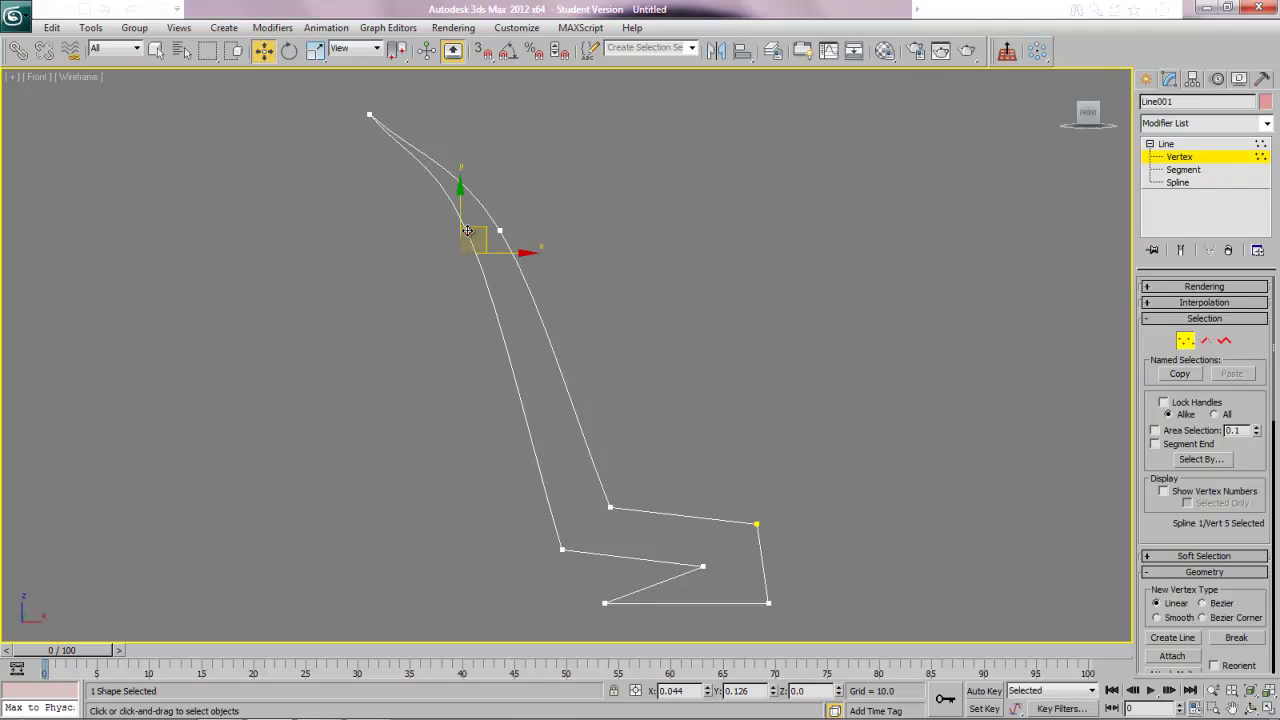
# - Move the rim's tip vertex down and inward to shorten the flared lip
pyautogui.click(370, 116)
pyautogui.rightClick(370, 200)
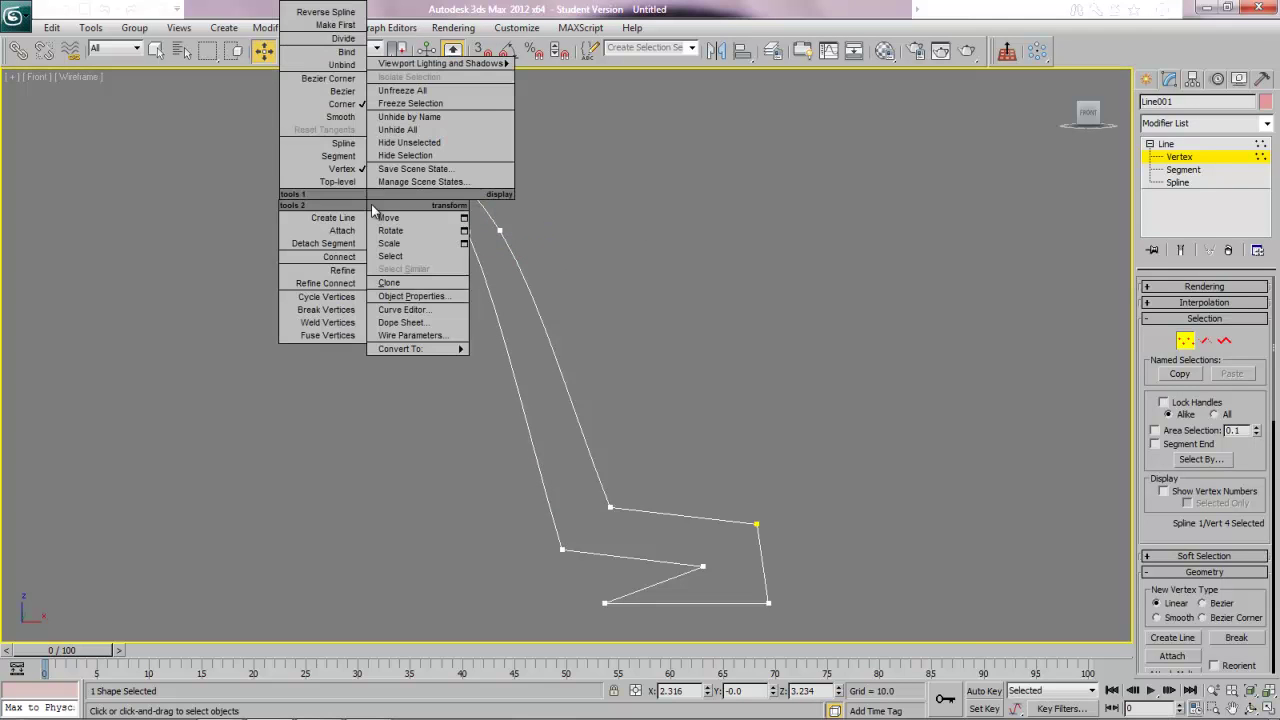
pyautogui.click(330, 133)
pyautogui.moveTo(365, 93); pyautogui.dragTo(396, 147)
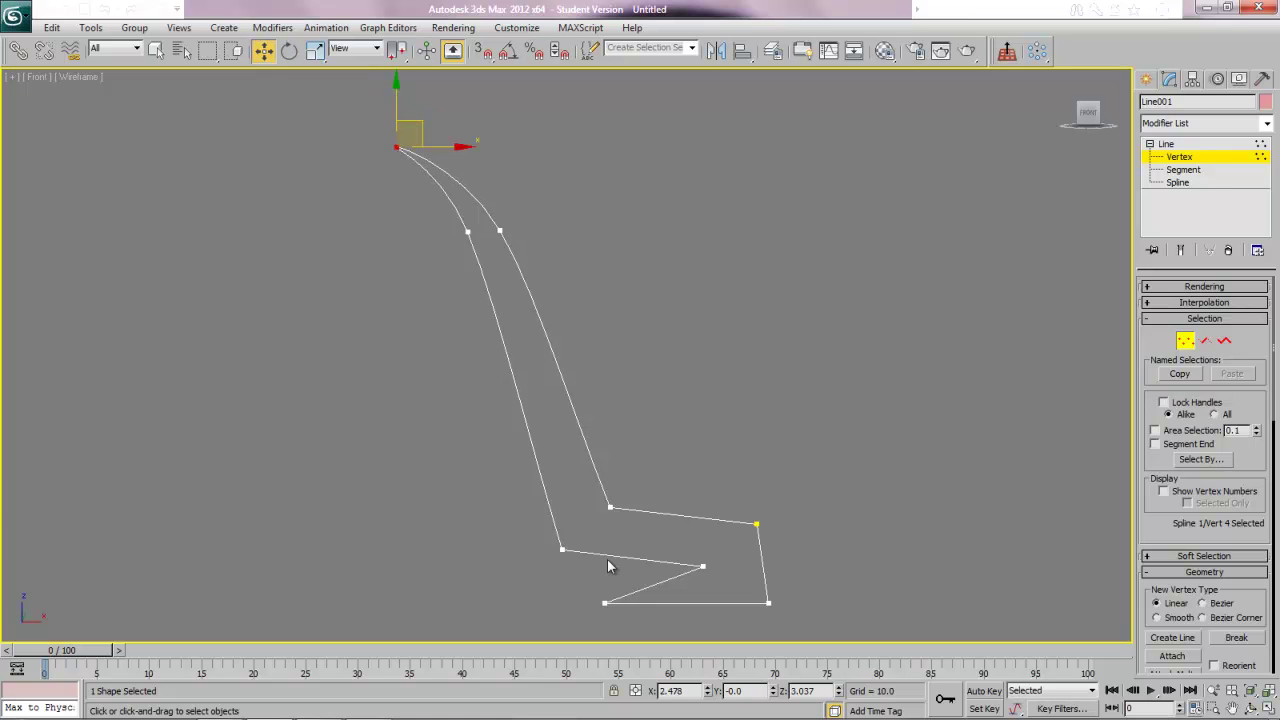
# - Move the inner wall's lower bend vertex up and outward and convert it to Smooth
pyautogui.click(611, 507)
pyautogui.moveTo(608, 507); pyautogui.dragTo(572, 478)
pyautogui.rightClick(586, 506)
pyautogui.click(560, 425)
# - Convert the vertex ending the cup's inner floor to Bezier Corner, align it above the base corner and adjust its floor-side tangent handle
pyautogui.click(759, 524)
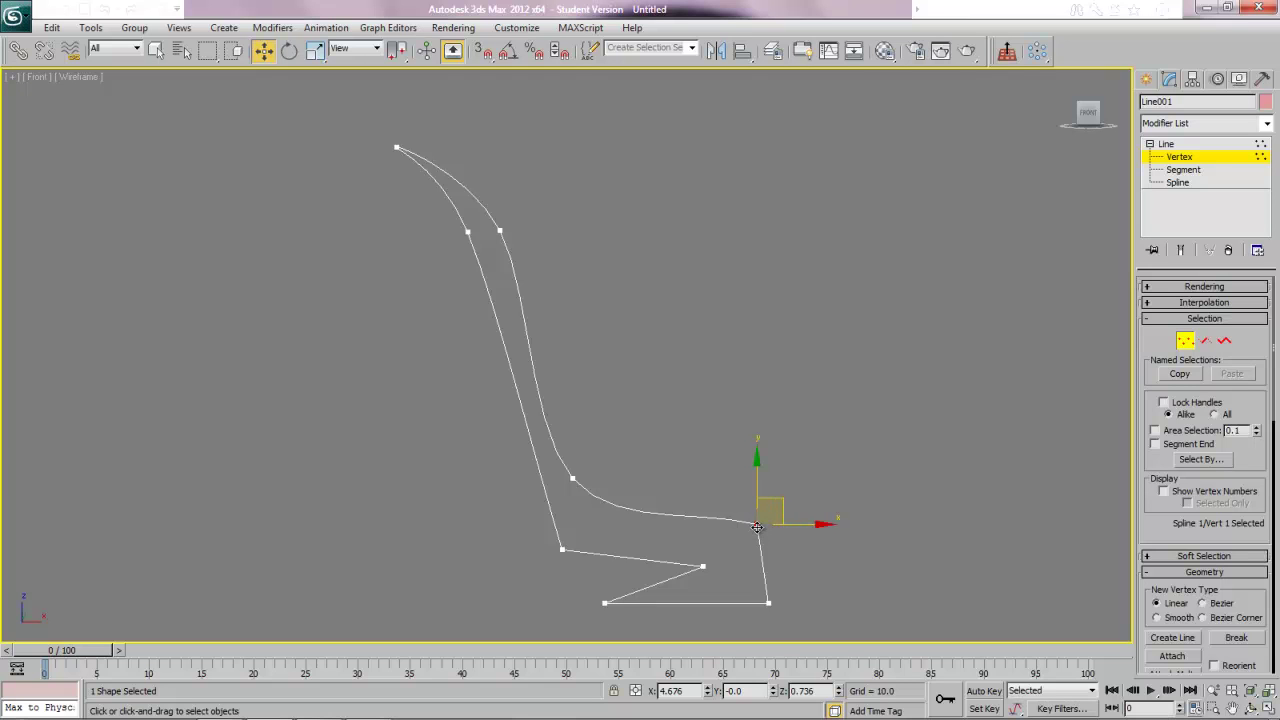
pyautogui.rightClick(757, 521)
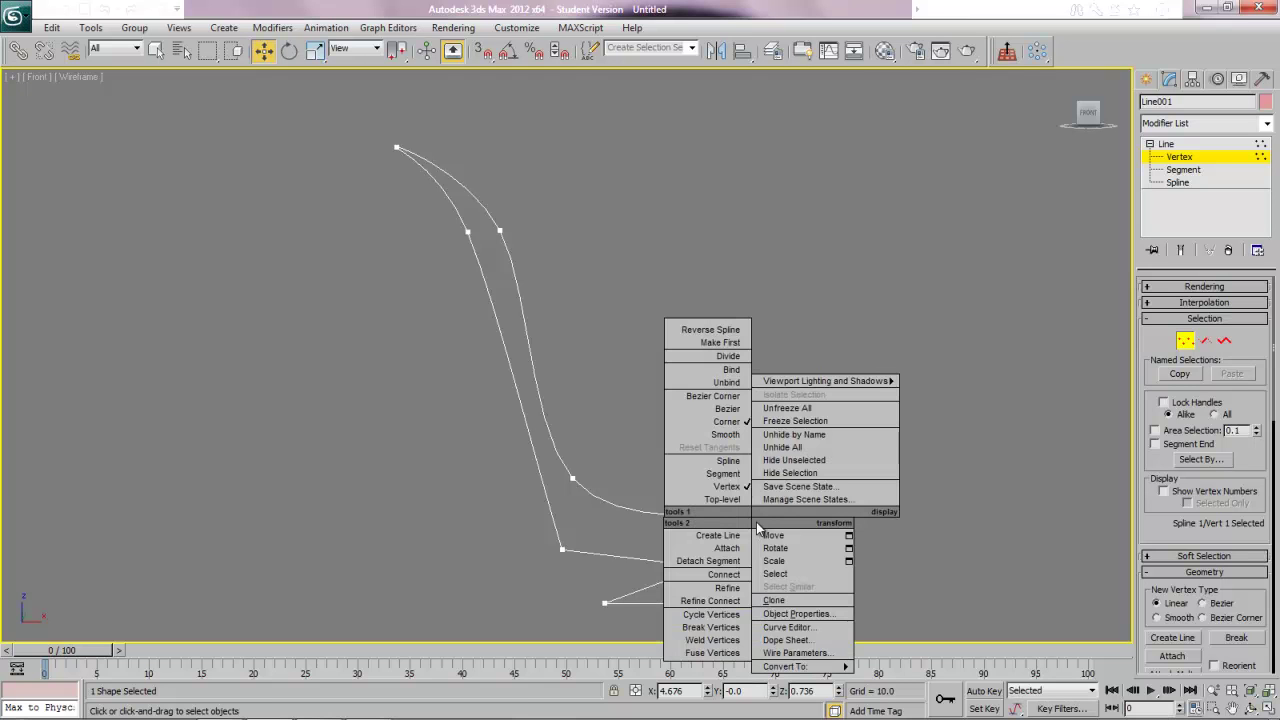
pyautogui.click(726, 398)
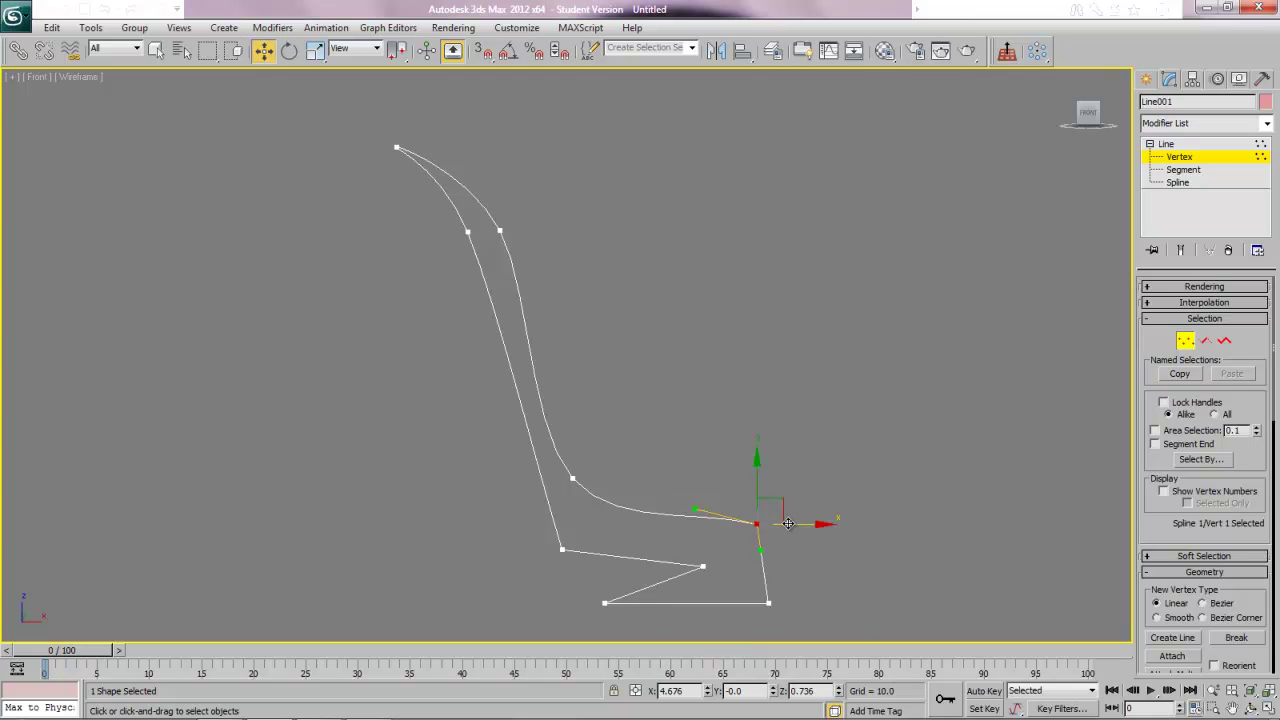
pyautogui.moveTo(799, 523); pyautogui.dragTo(773, 567)
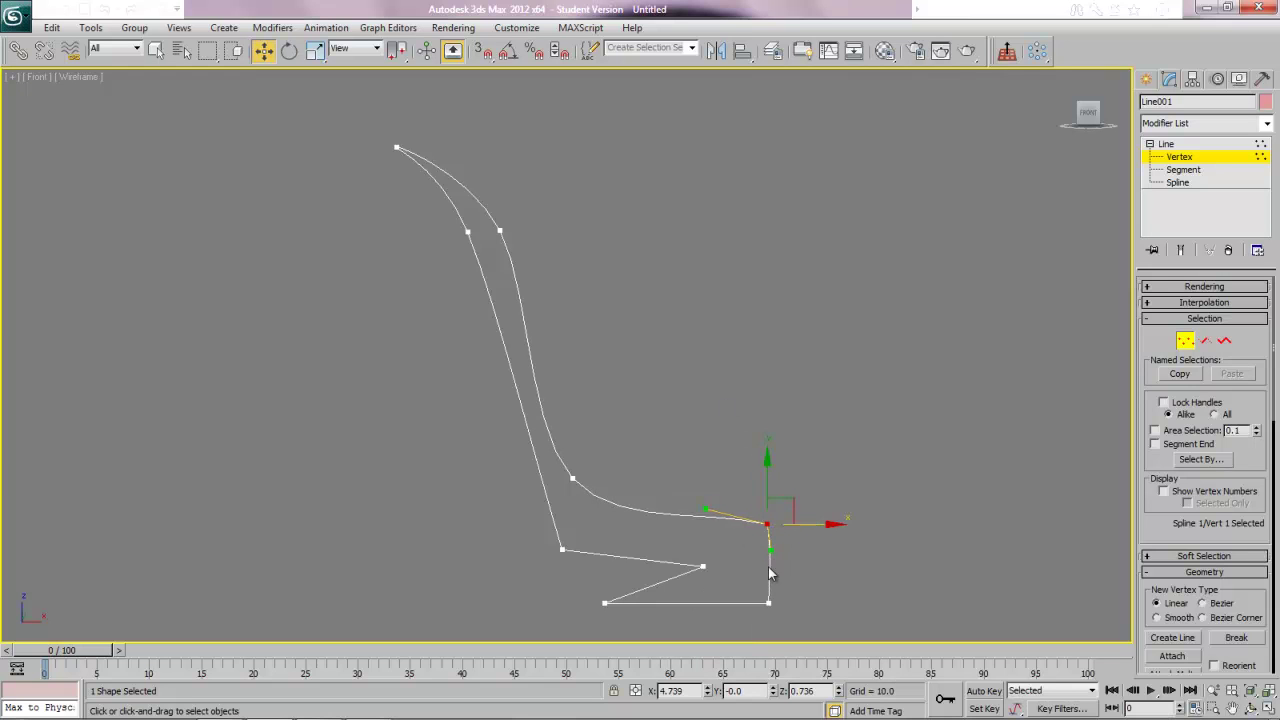
pyautogui.click(703, 508)
pyautogui.moveTo(703, 530)
pyautogui.mouseDown()
pyautogui.moveTo(697, 512)
pyautogui.moveTo(685, 516)
pyautogui.mouseUp()
# - Move the foot's notch vertex toward the axis, and raise the outer wall's lower bend vertex and make it Smooth
pyautogui.moveTo(703, 566); pyautogui.dragTo(734, 561)
pyautogui.moveTo(560, 550); pyautogui.dragTo(553, 495)
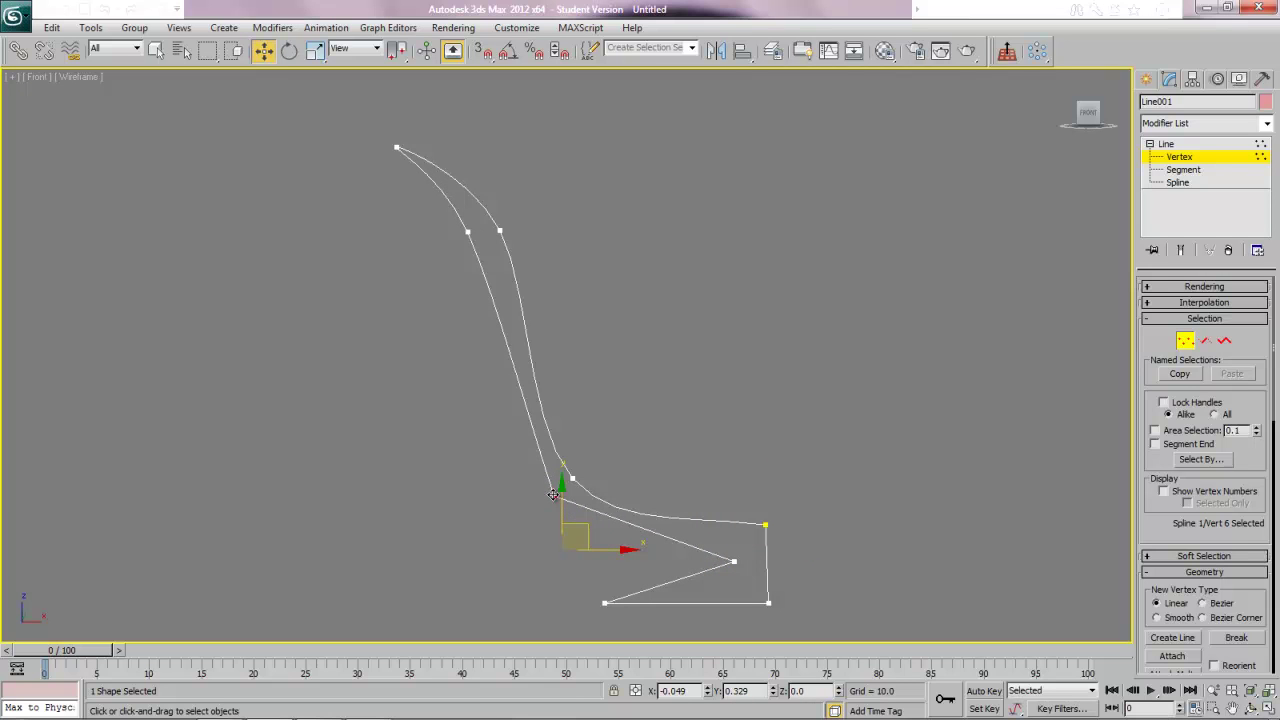
pyautogui.rightClick(556, 490)
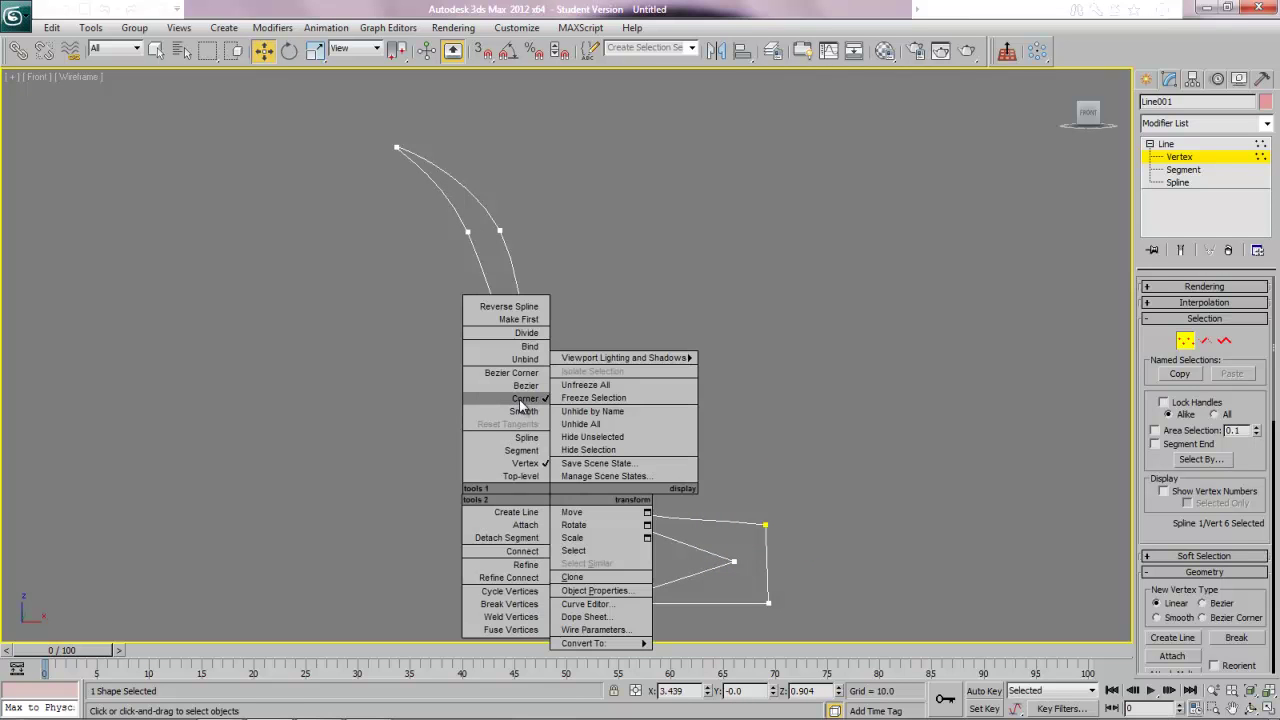
pyautogui.click(518, 423)
pyautogui.moveTo(556, 496); pyautogui.dragTo(548, 487)
# - Nudge the foot's outer tip vertex slightly outward and clear the vertex selection
pyautogui.click(602, 603)
pyautogui.moveTo(602, 604); pyautogui.dragTo(601, 605)
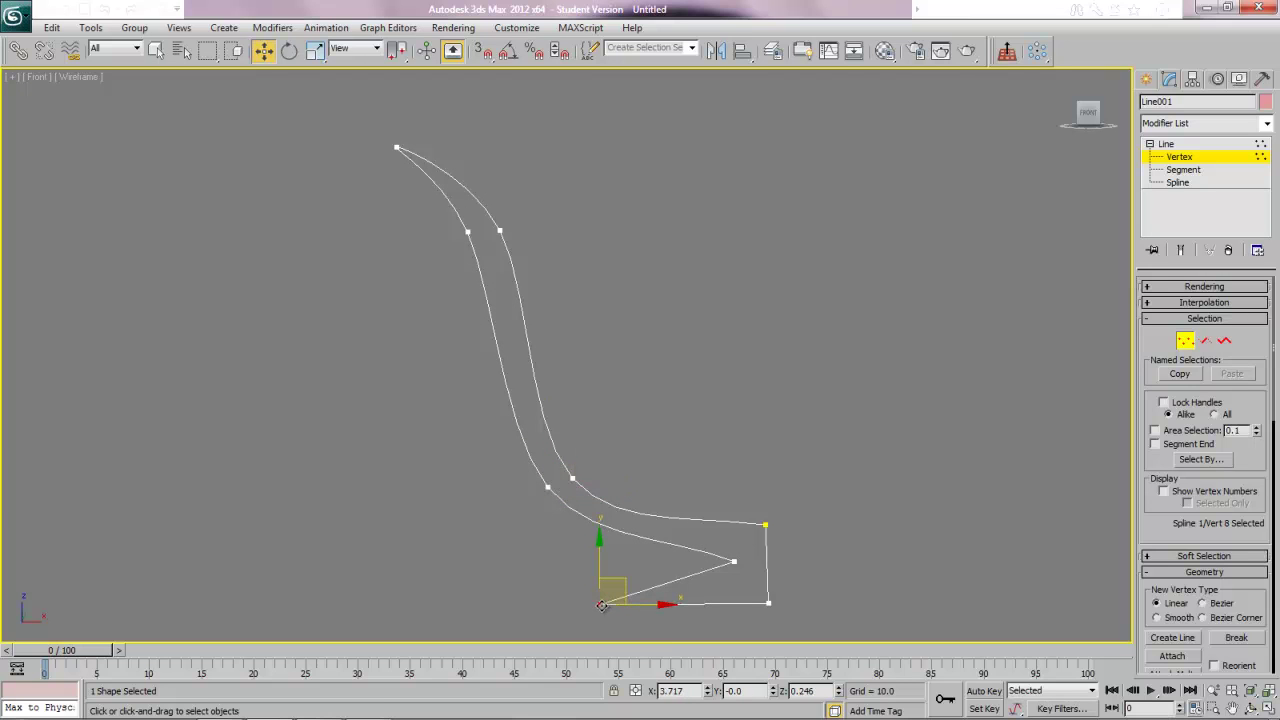
pyautogui.click(517, 576)
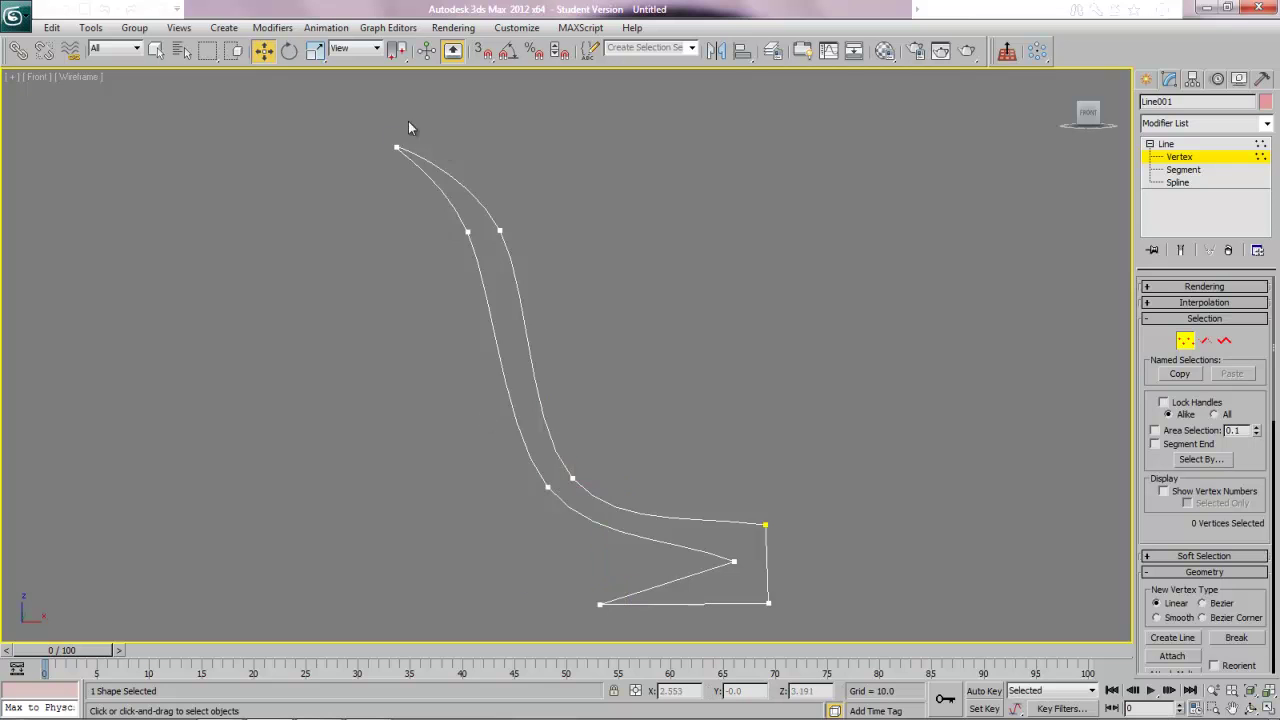
# - Shift the rim tip and the two wall vertices below it toward the axis, moving the tip slightly farther
pyautogui.moveTo(441, 203); pyautogui.dragTo(576, 232)
pyautogui.click(431, 148)
pyautogui.moveTo(466, 149); pyautogui.dragTo(485, 146)
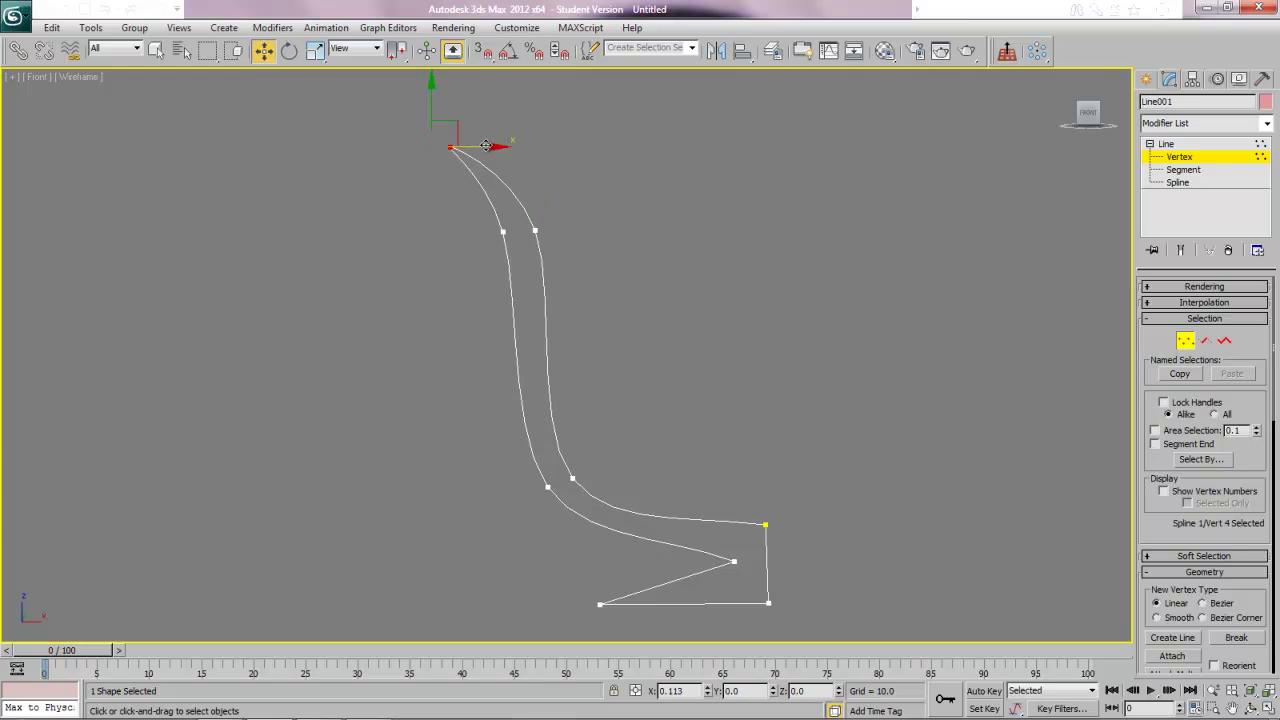
pyautogui.click(424, 316)
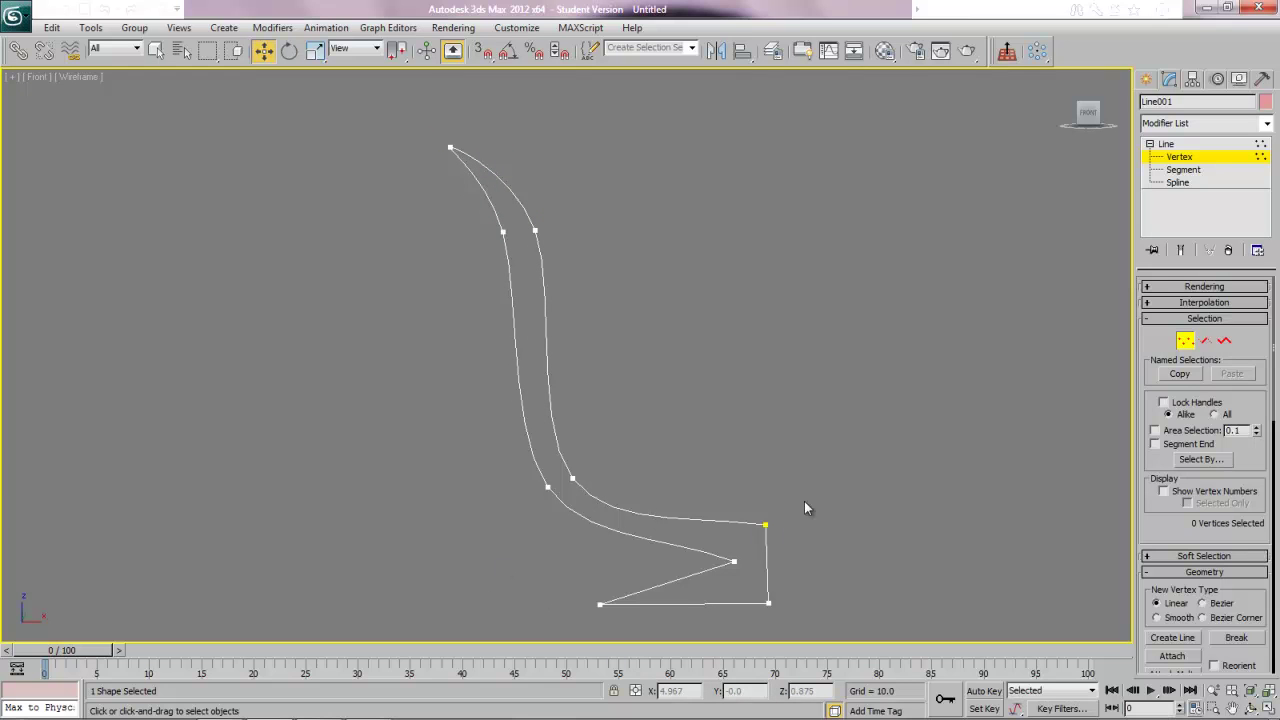
# - Leave vertex editing, apply a Lathe modifier to the reshaped profile and align its axis to Max
pyautogui.click(1188, 343)
pyautogui.click(1267, 124)
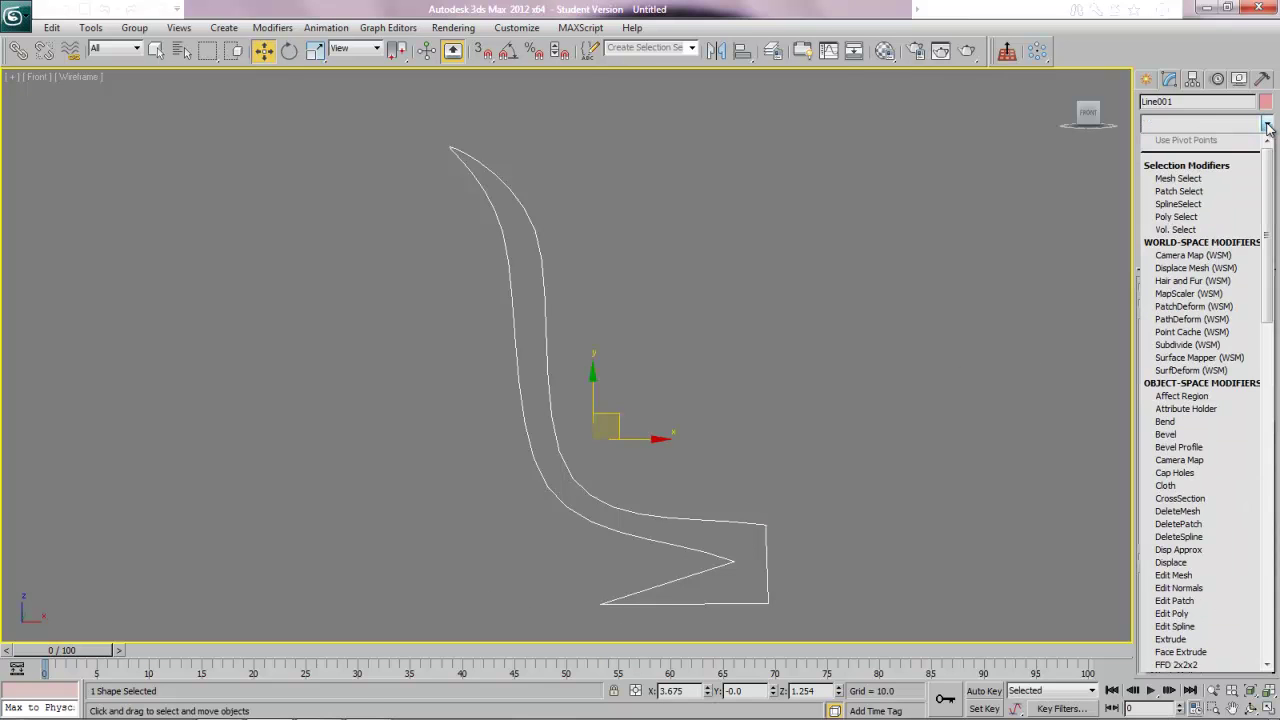
pyautogui.scroll(-3, 1238, 390)
pyautogui.press('l')
pyautogui.click(1168, 147)
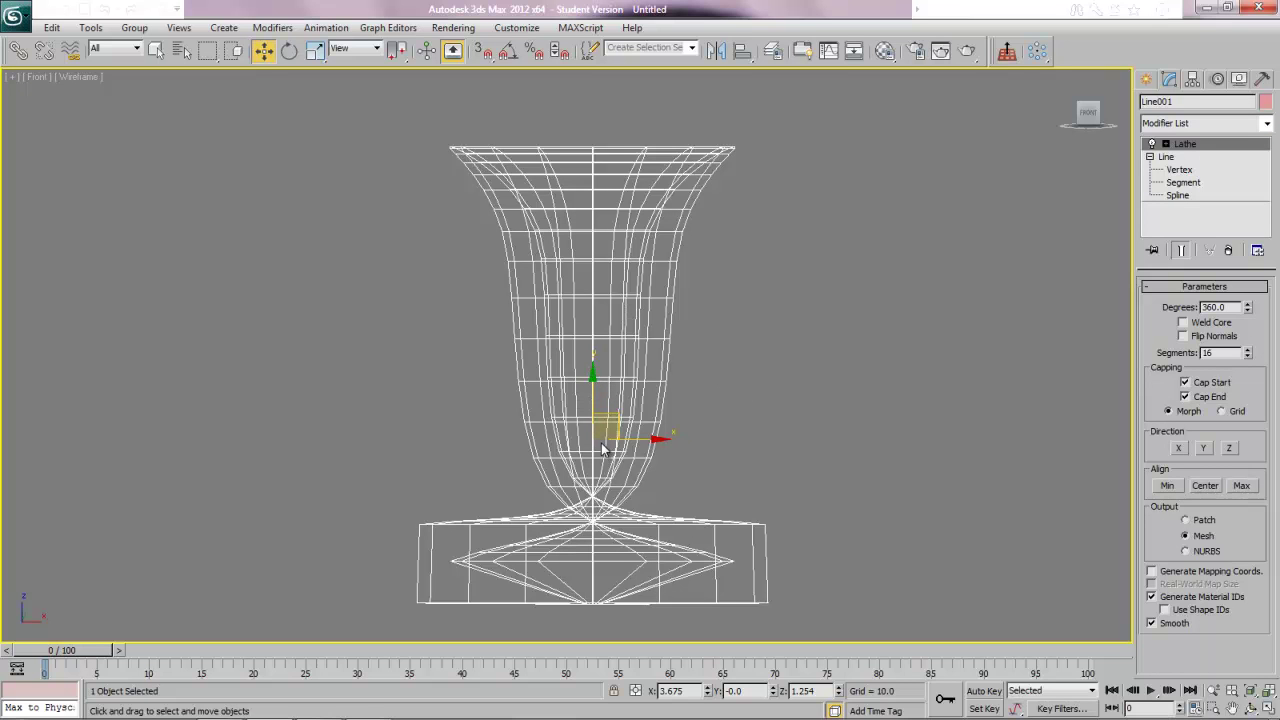
pyautogui.click(1241, 486)
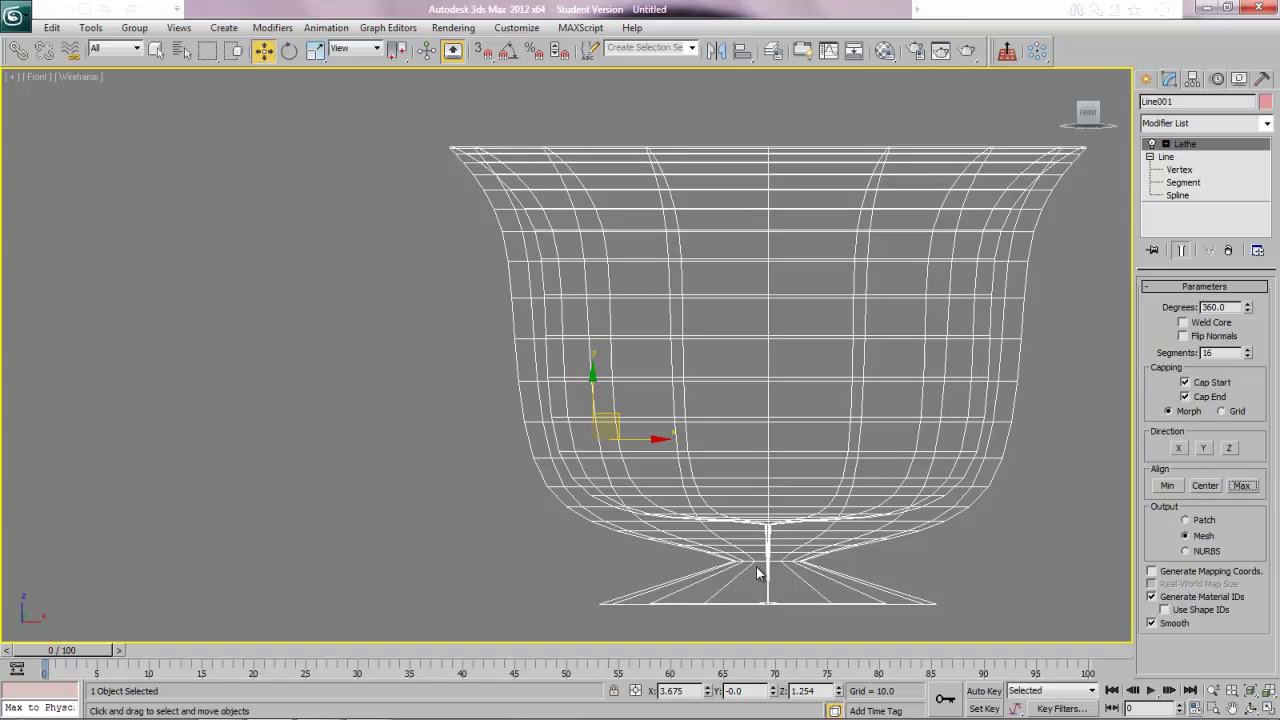
# - Show the teapot, cup and box together in a shaded Perspective view
pyautogui.click(1268, 695)
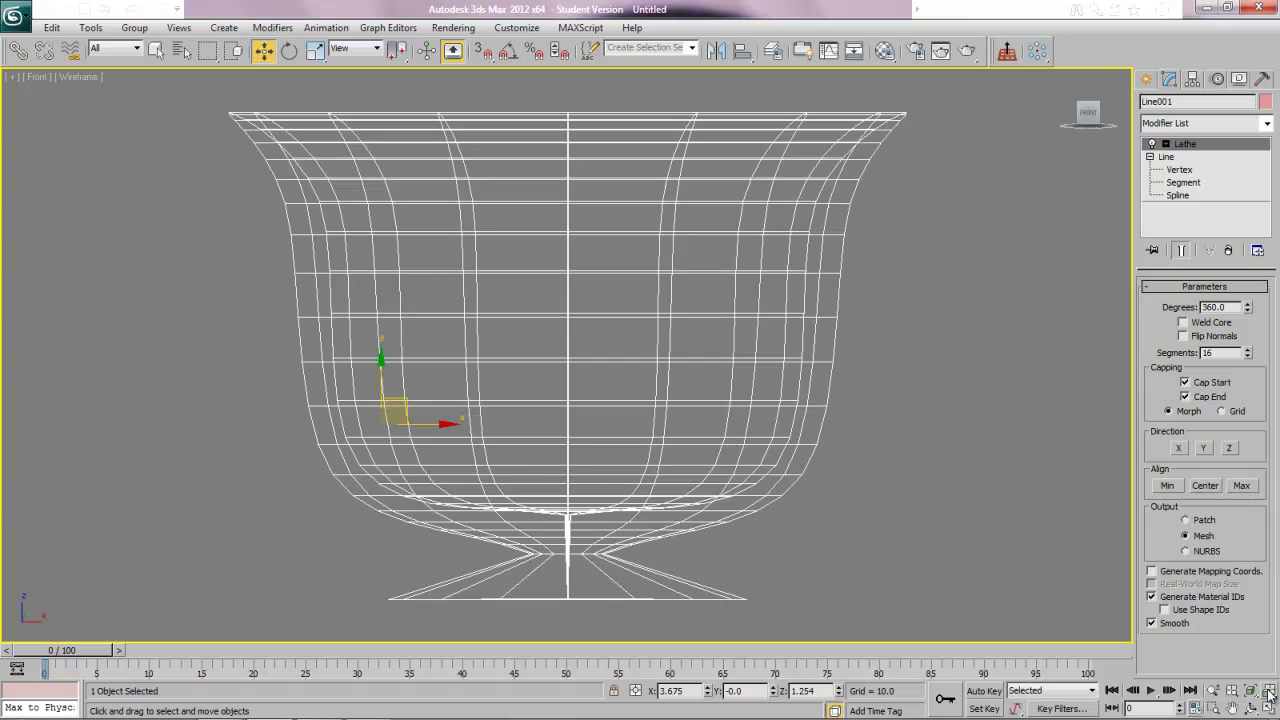
pyautogui.click(1268, 658)
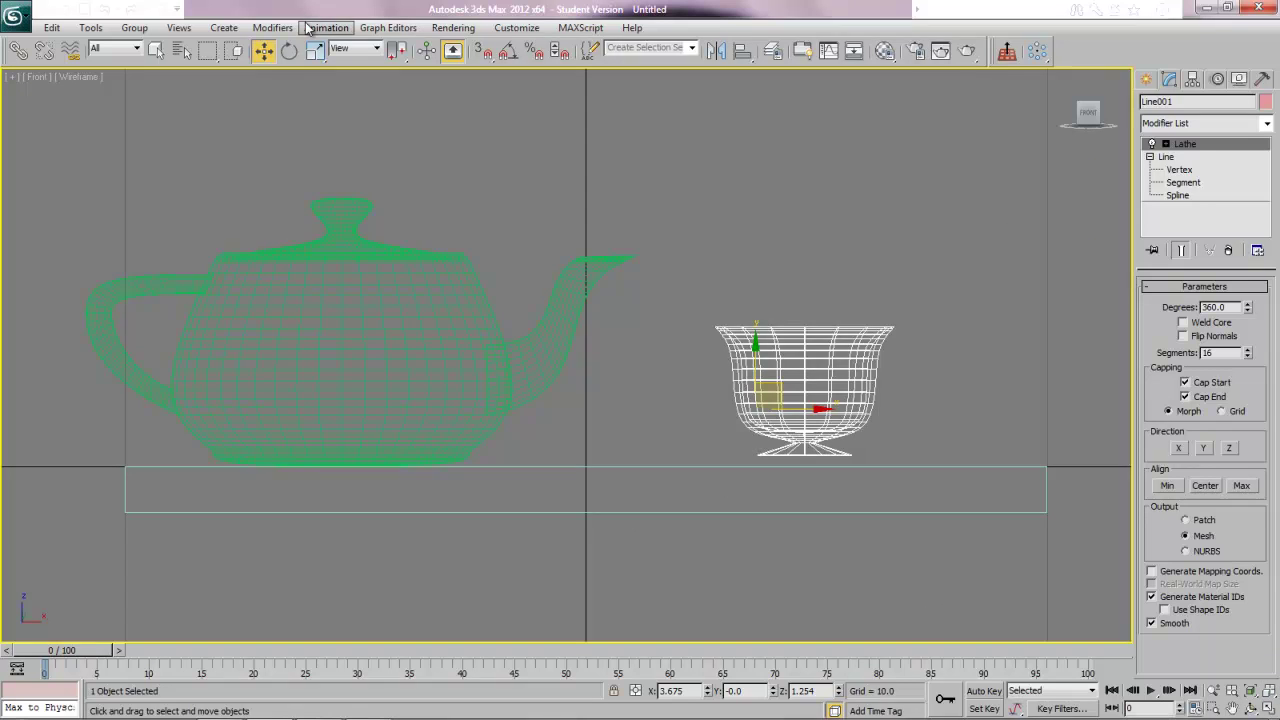
pyautogui.press('p')
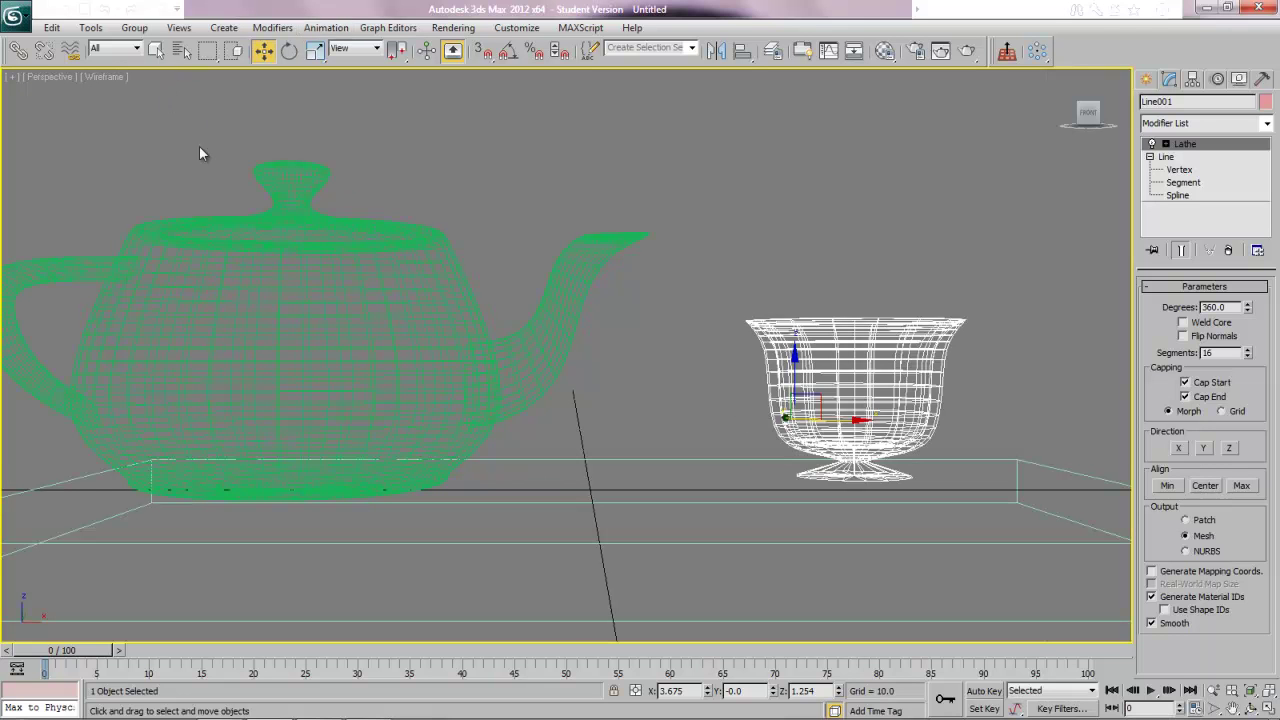
pyautogui.click(93, 75)
pyautogui.click(103, 88)
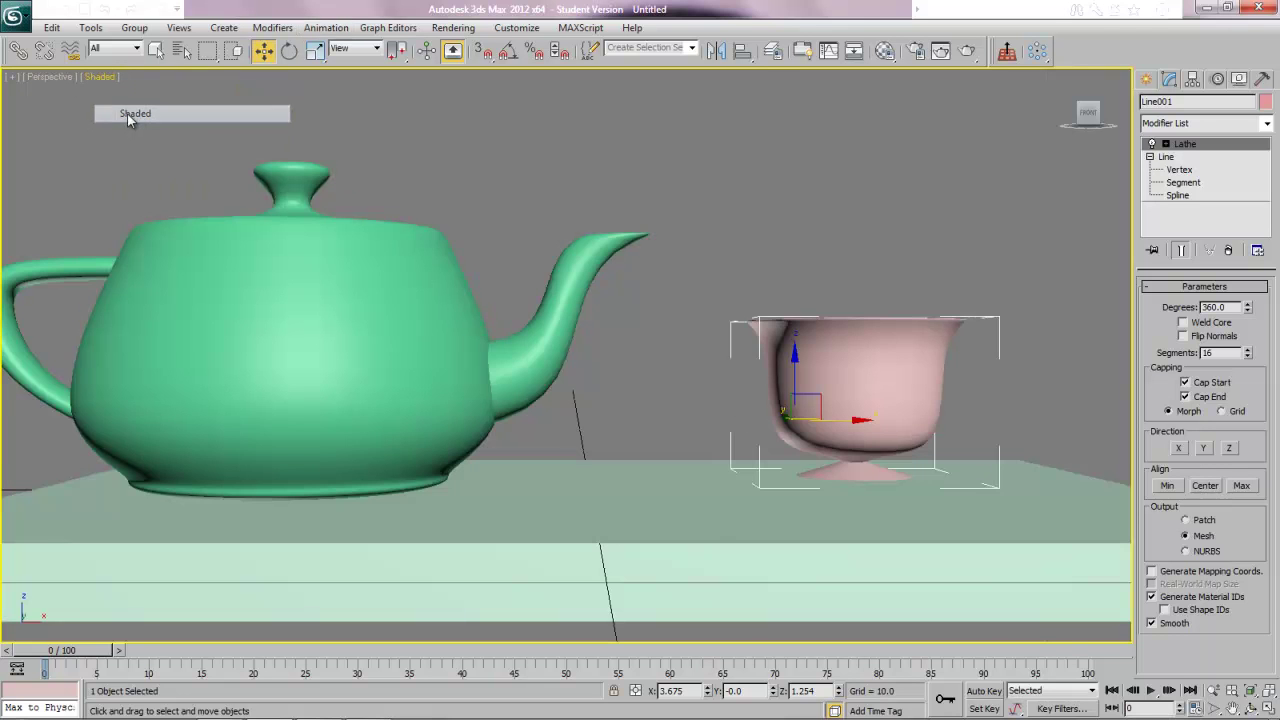
# - Orbit the view to look down on the teapot and cup, render it and close the rendered image
pyautogui.moveTo(1256, 712)
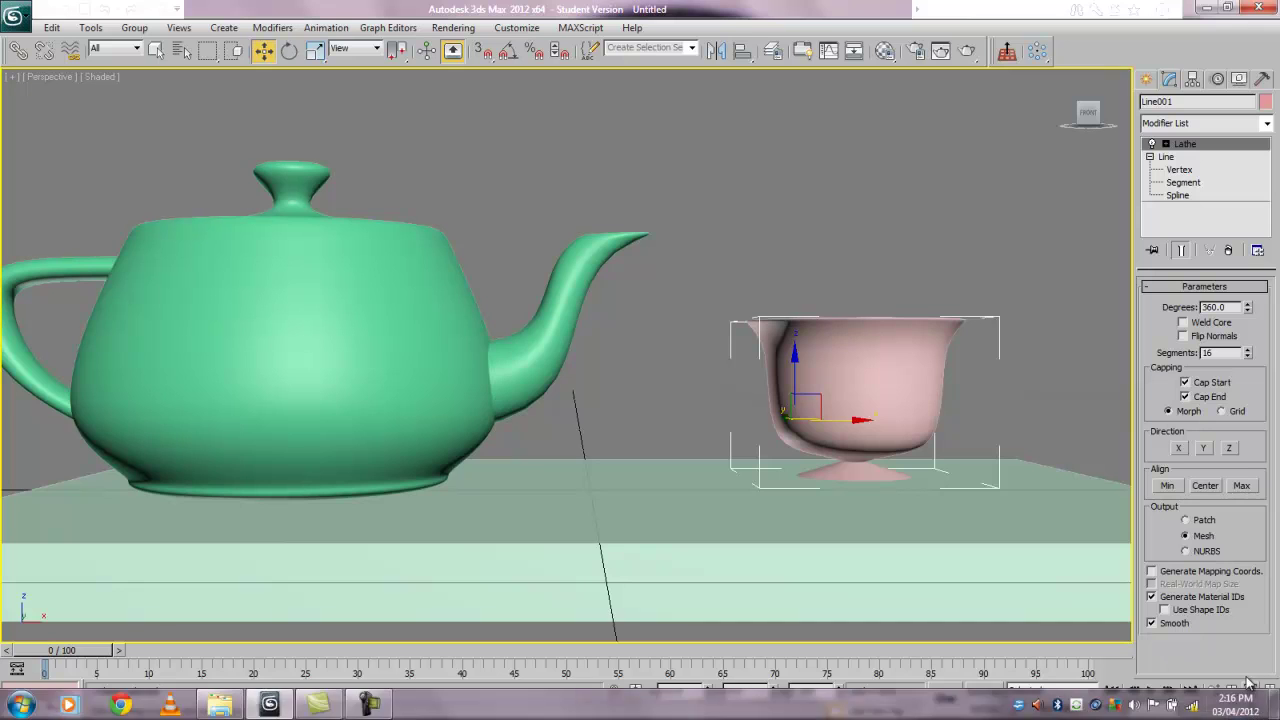
pyautogui.click(1251, 708)
pyautogui.moveTo(577, 320); pyautogui.dragTo(553, 351)
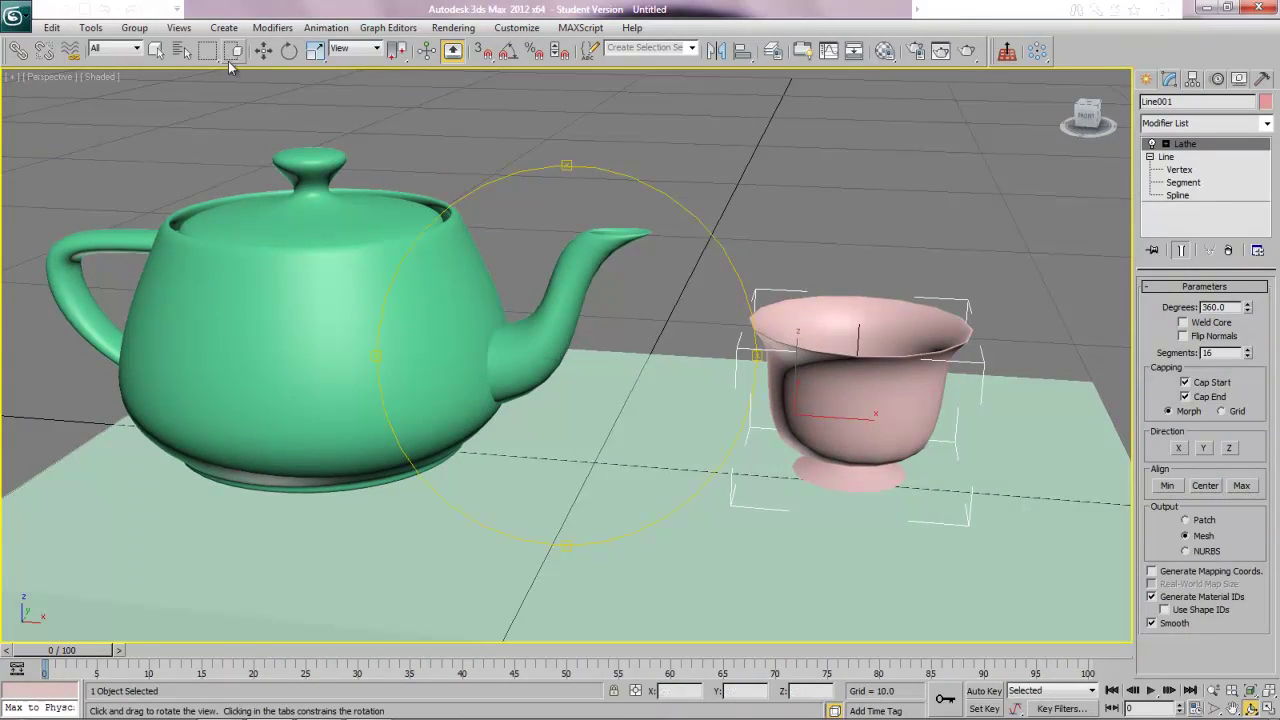
pyautogui.click(941, 50)
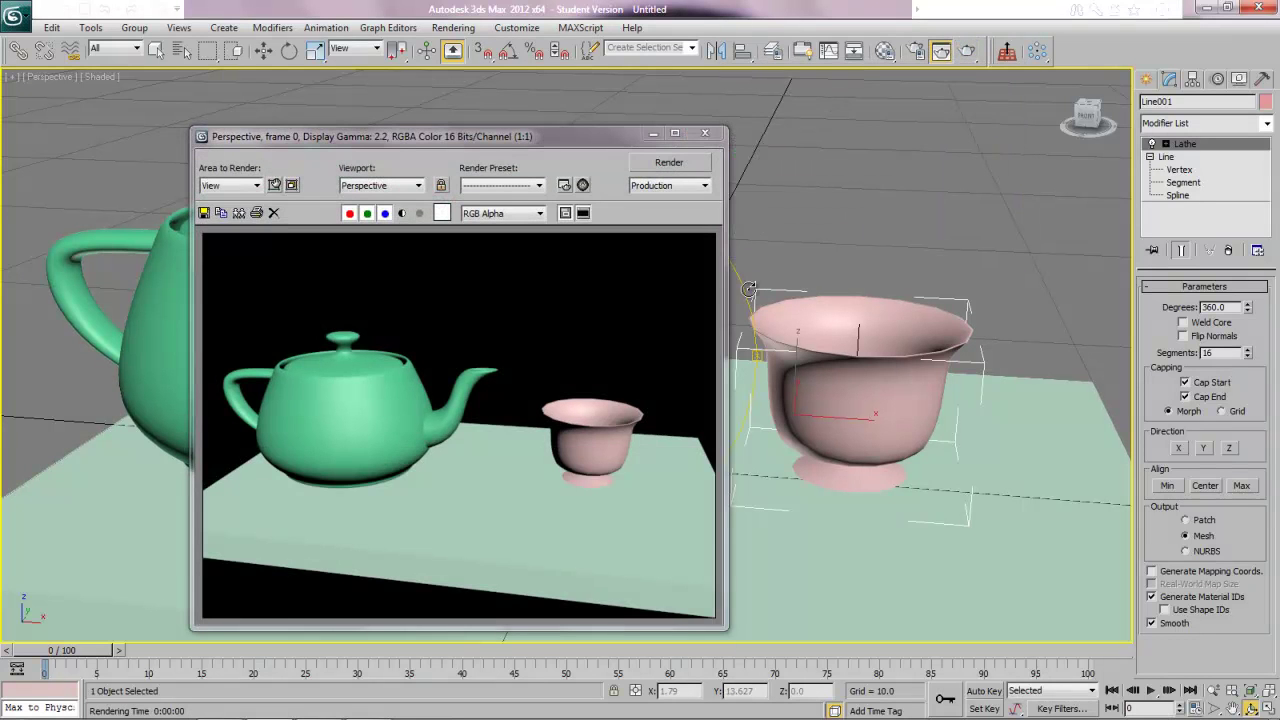
pyautogui.click(705, 133)
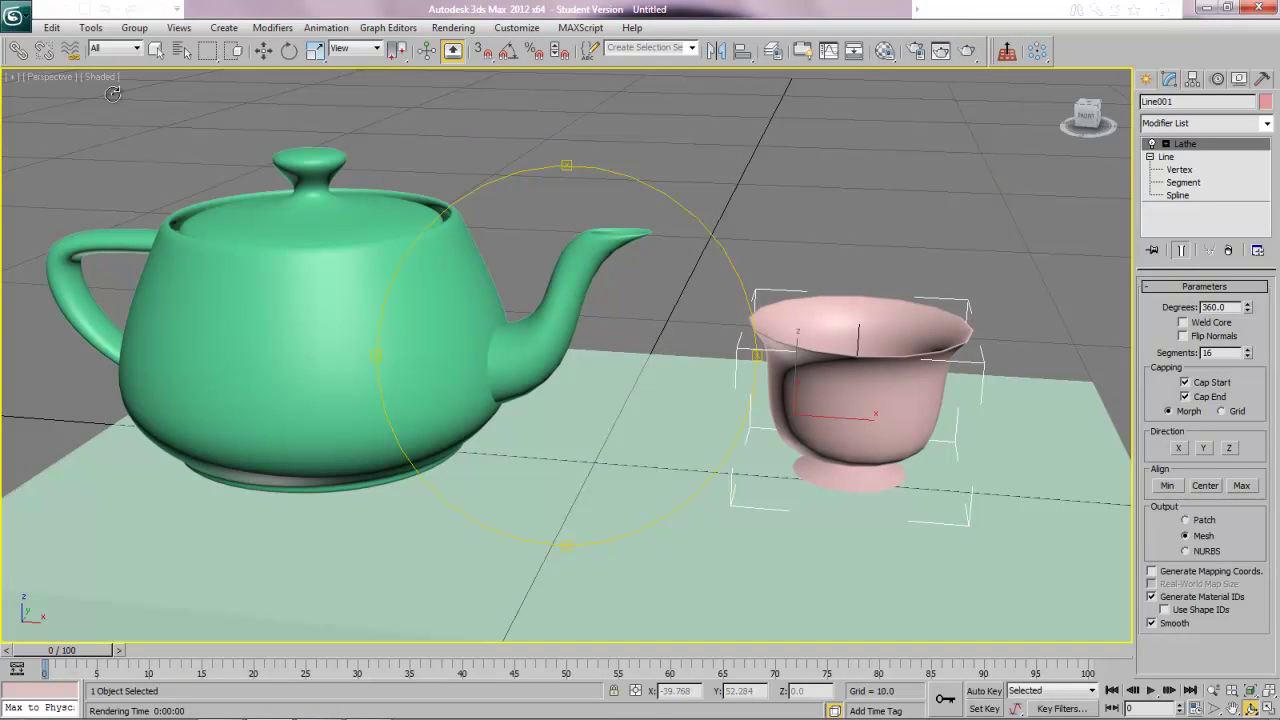
# - Show the whole scene as wireframe in the Front view
pyautogui.click(102, 77)
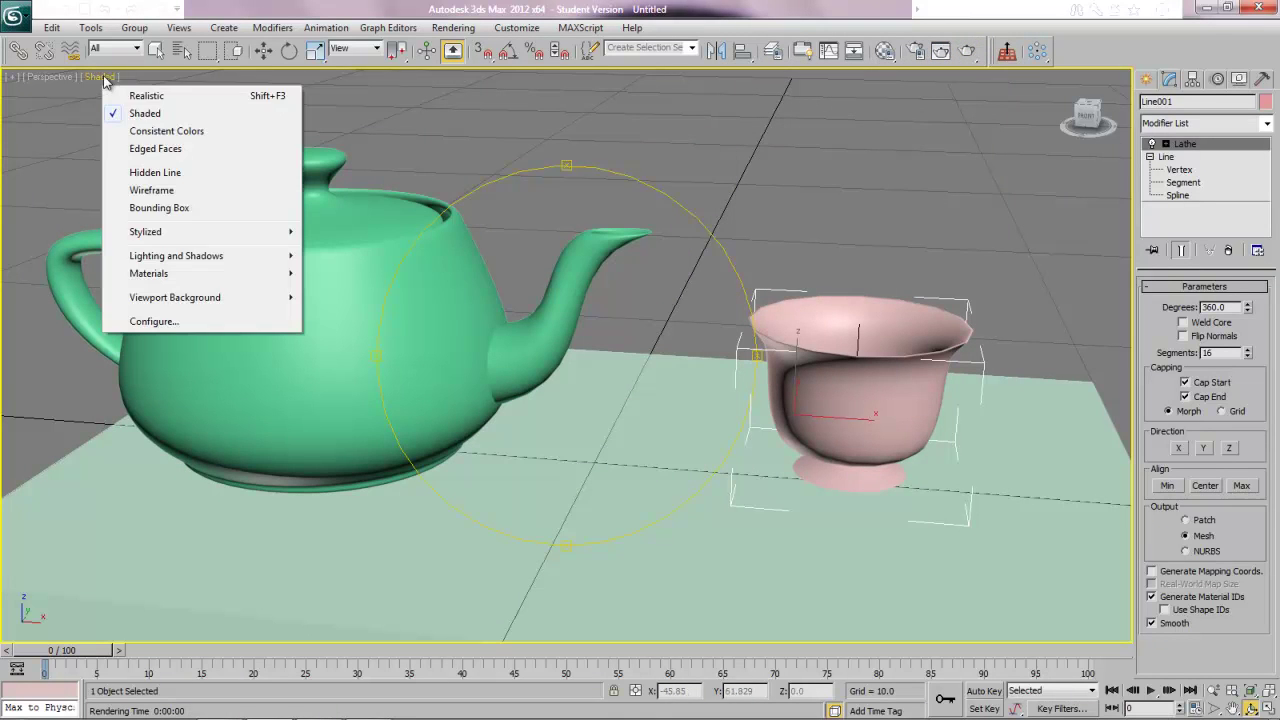
pyautogui.click(137, 191)
pyautogui.press('f')
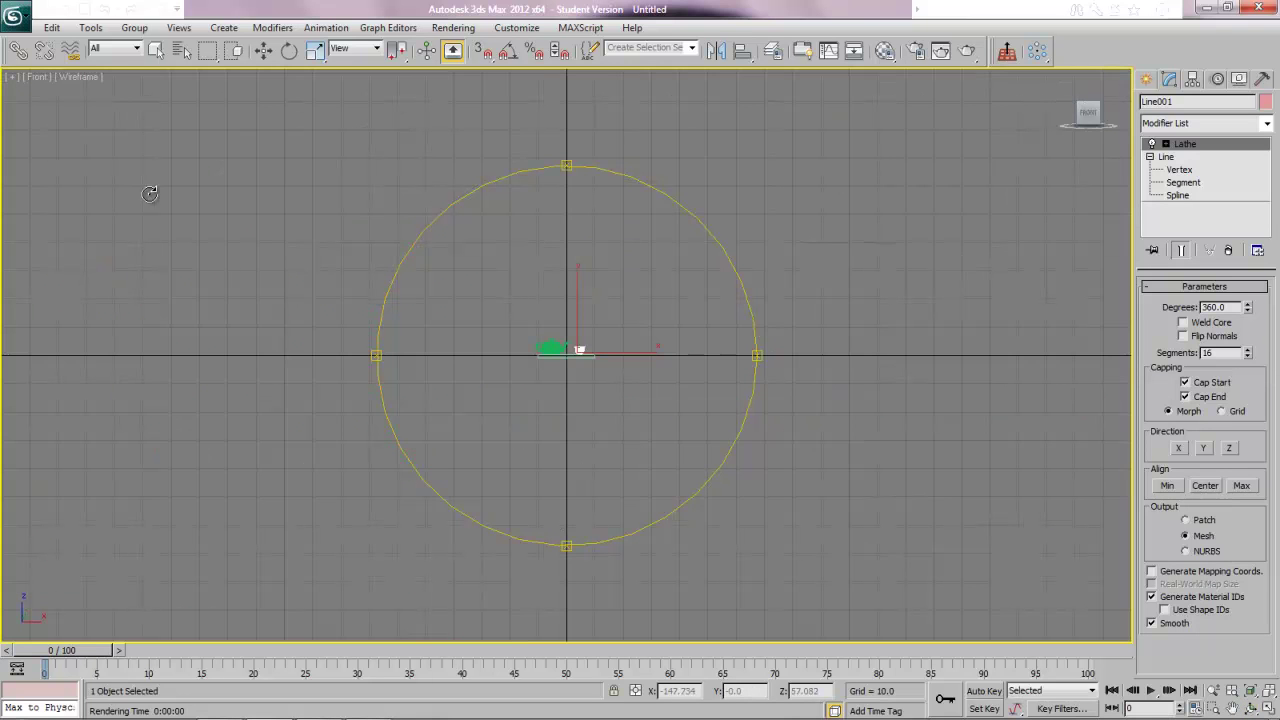
pyautogui.click(1267, 694)
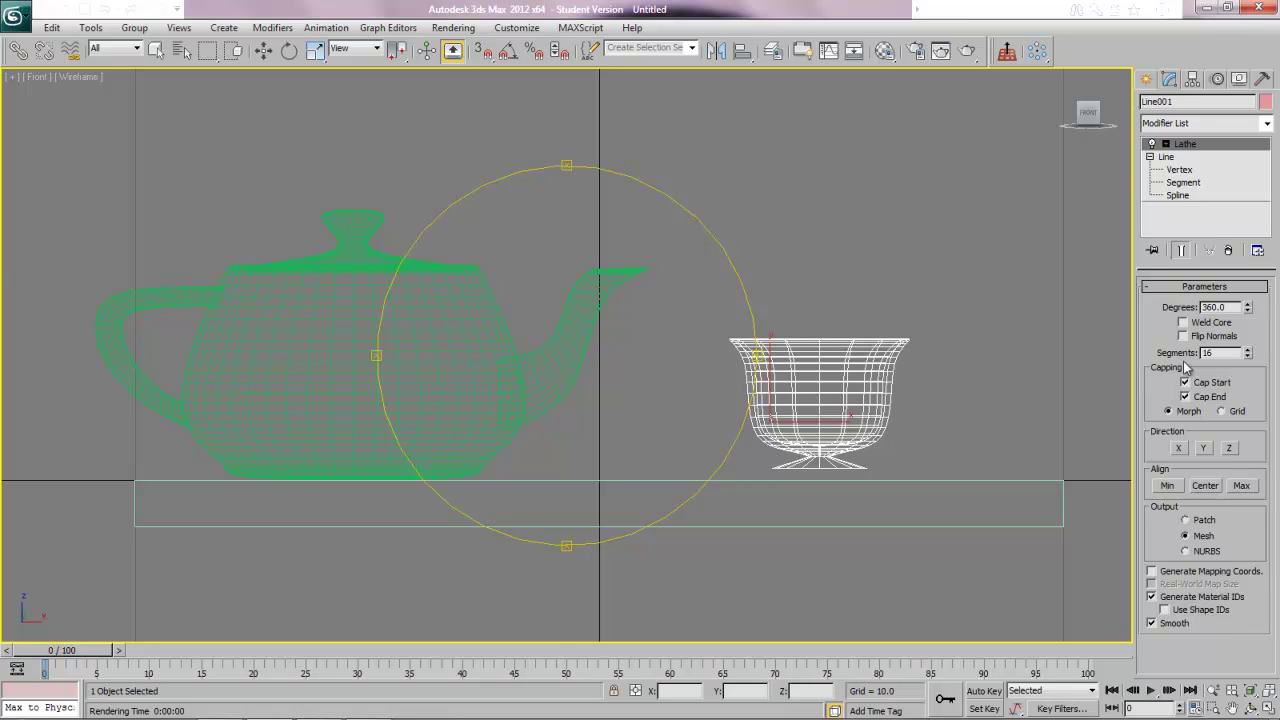
# - Draw a closed Line half-profile of a saucer under the cup, from the cup's axis to a raised outer rim and back along a small foot
pyautogui.click(1148, 80)
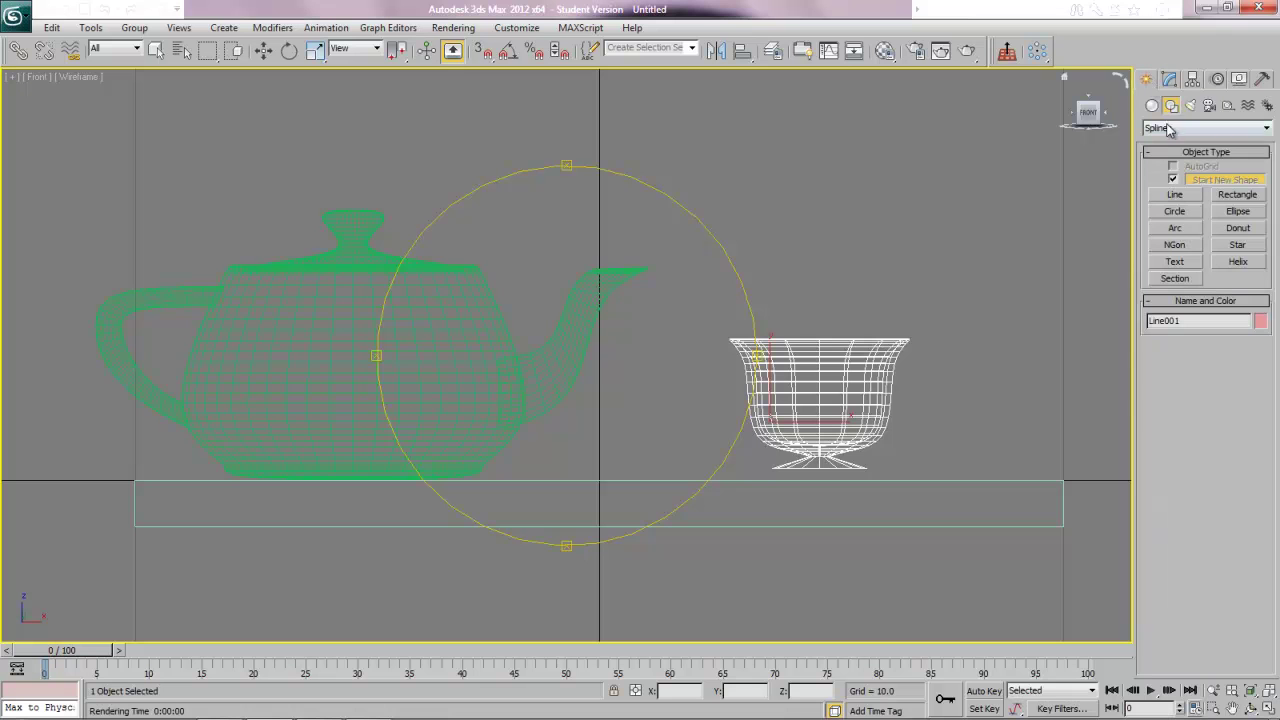
pyautogui.click(1175, 195)
pyautogui.moveTo(1268, 692); pyautogui.dragTo(1268, 672)
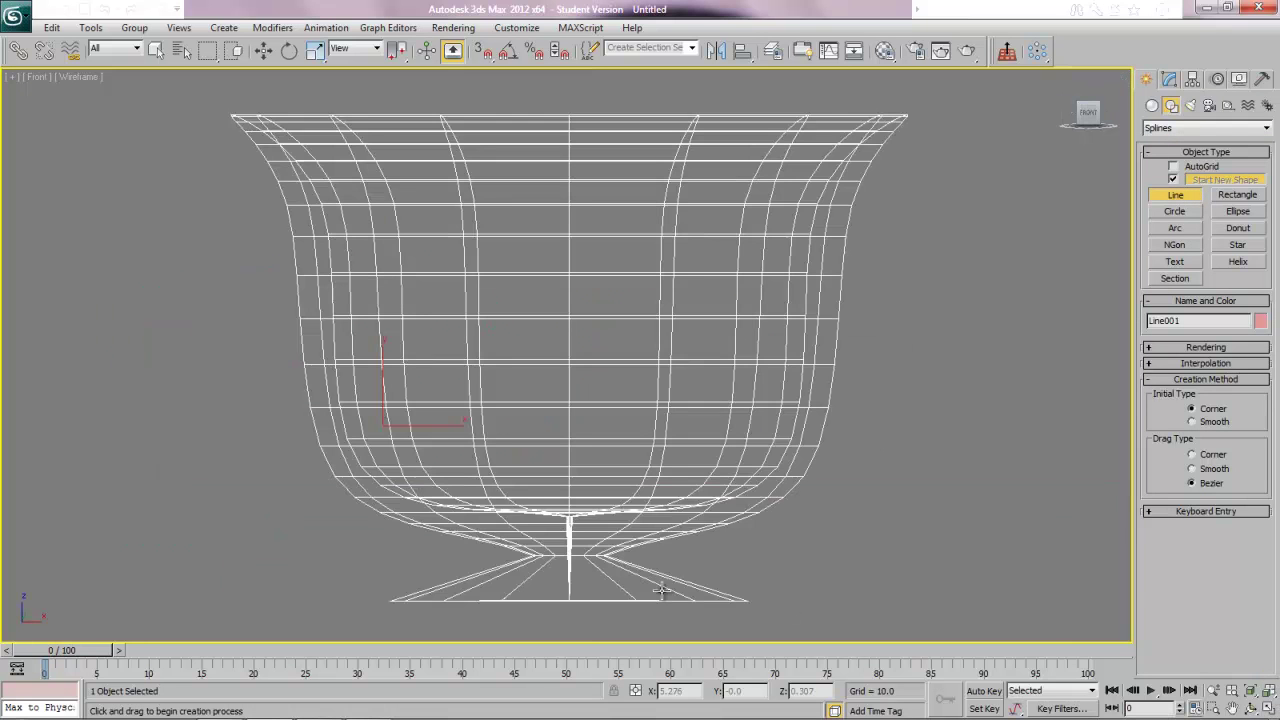
pyautogui.click(569, 602)
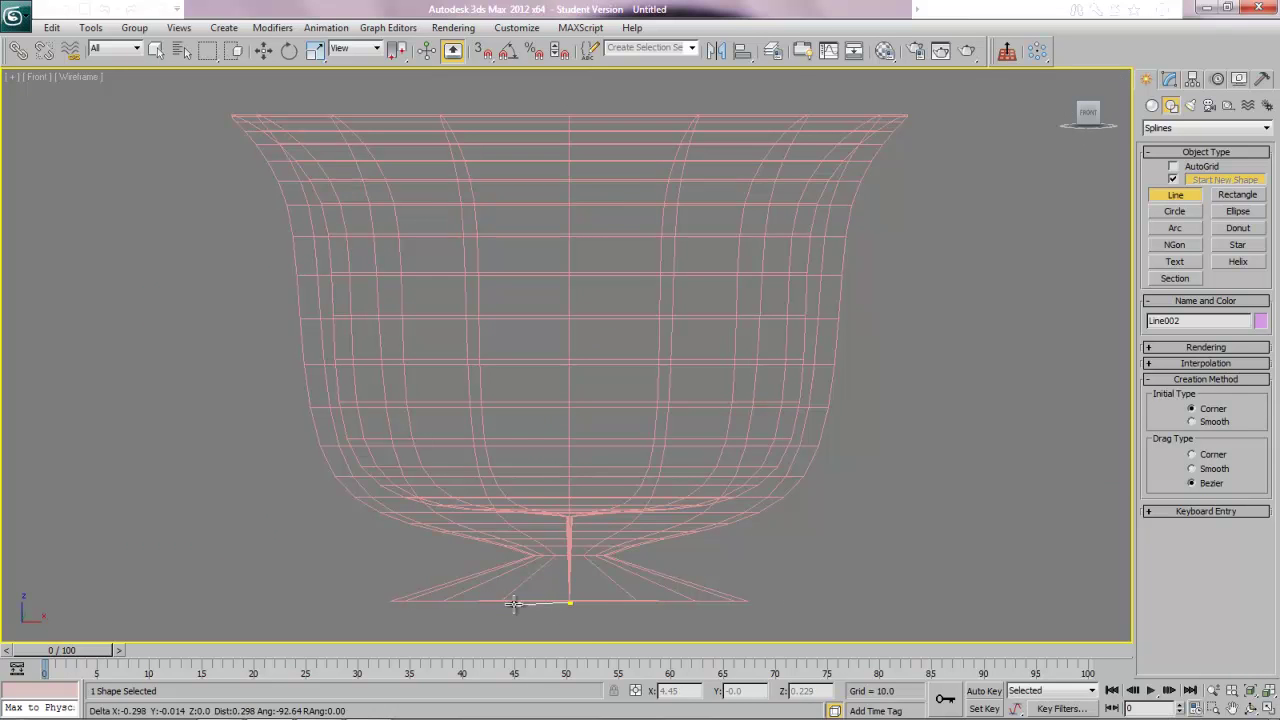
pyautogui.click(384, 601)
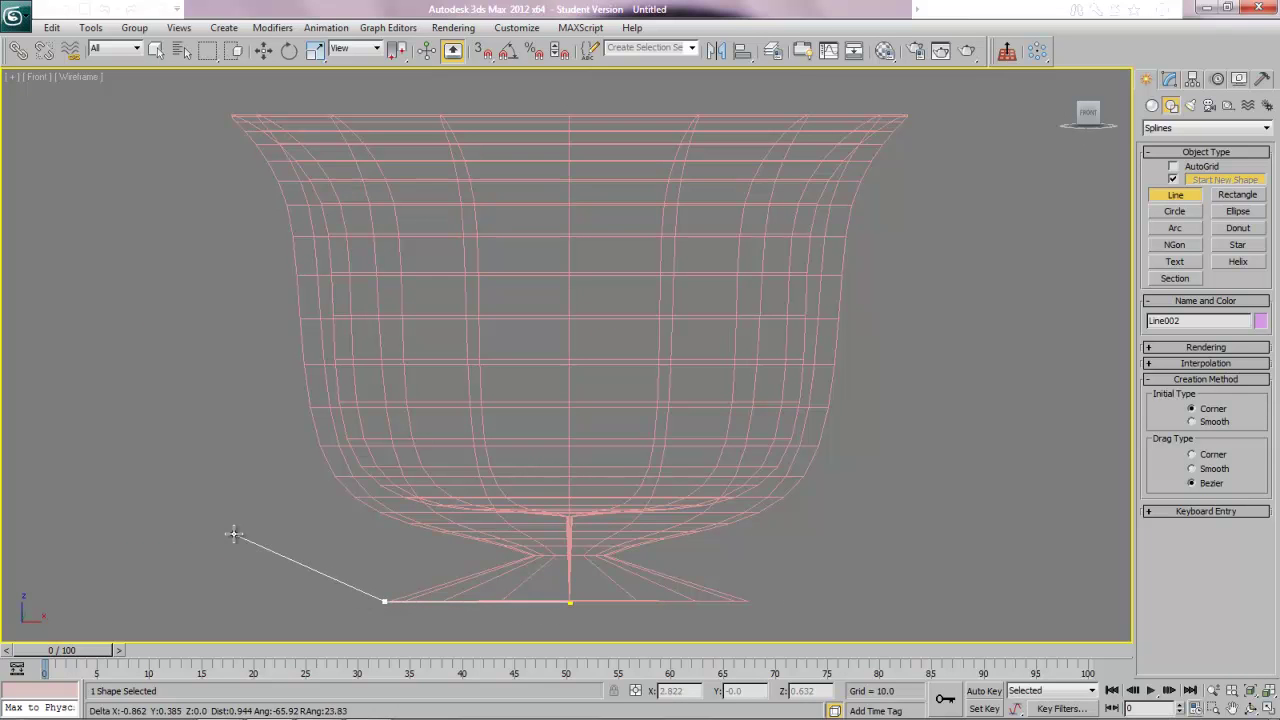
pyautogui.click(38, 548)
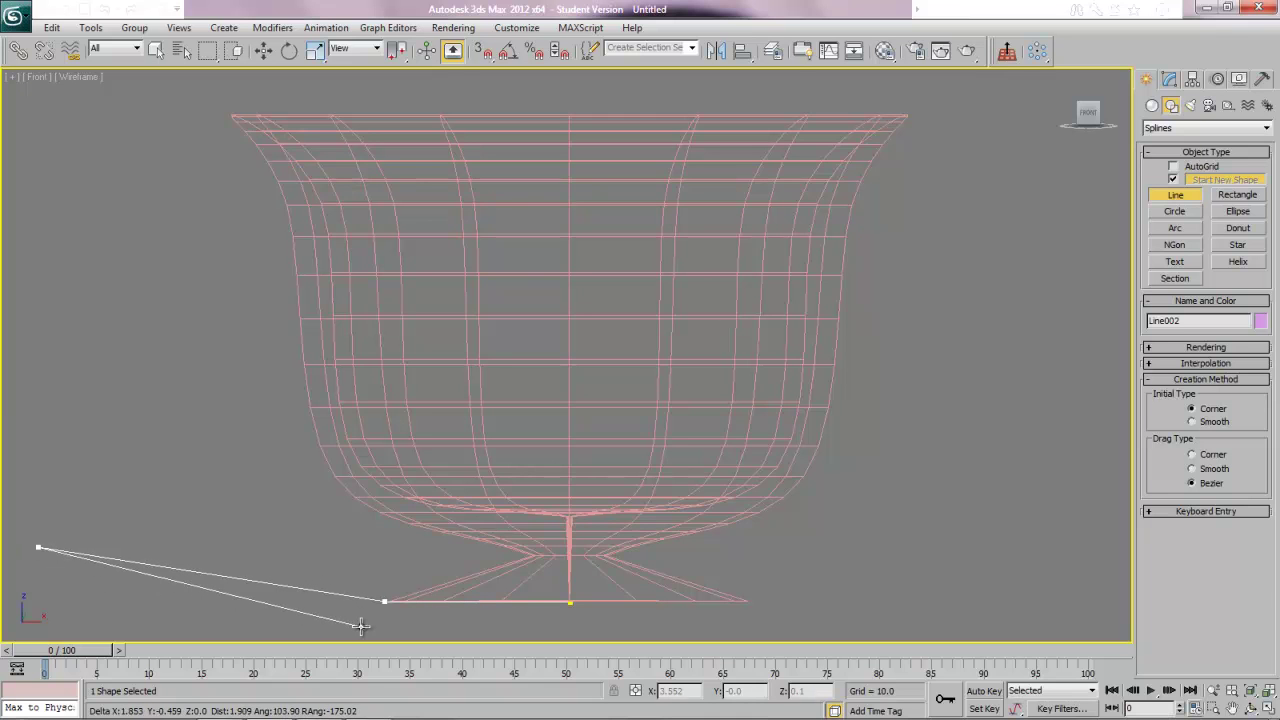
pyautogui.moveTo(410, 631); pyautogui.dragTo(570, 638)
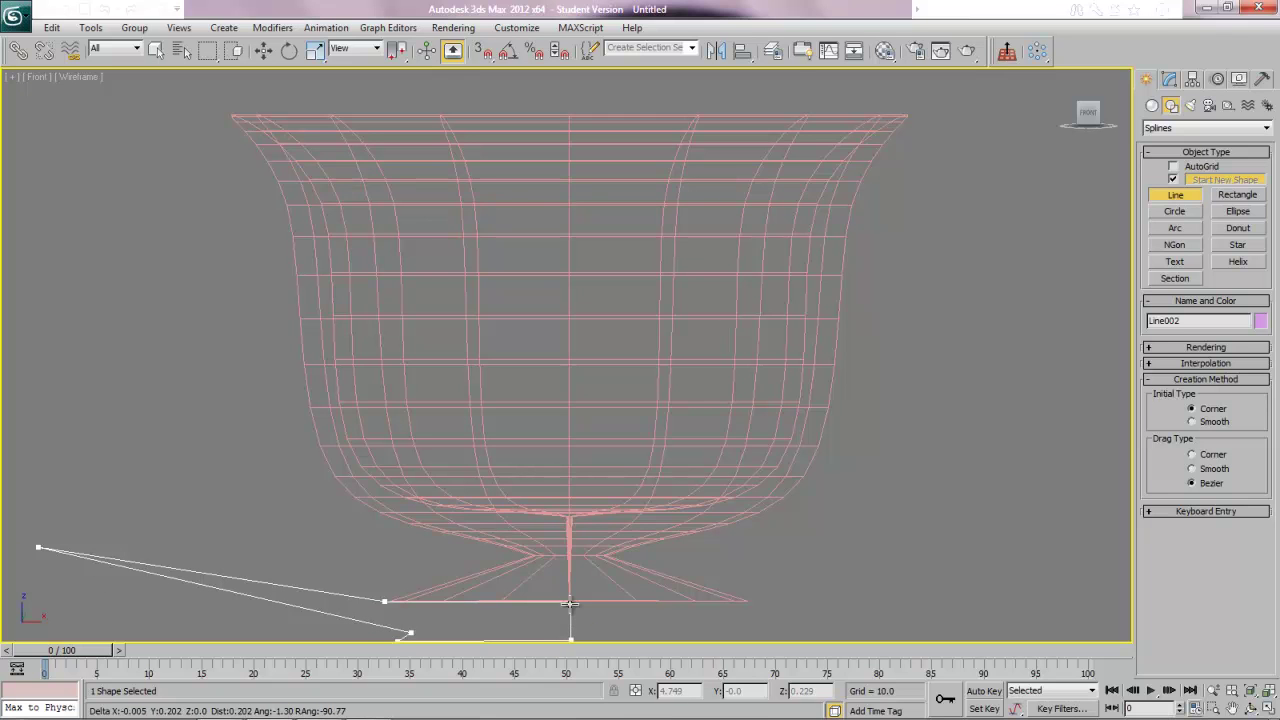
pyautogui.click(570, 603)
pyautogui.click(616, 415)
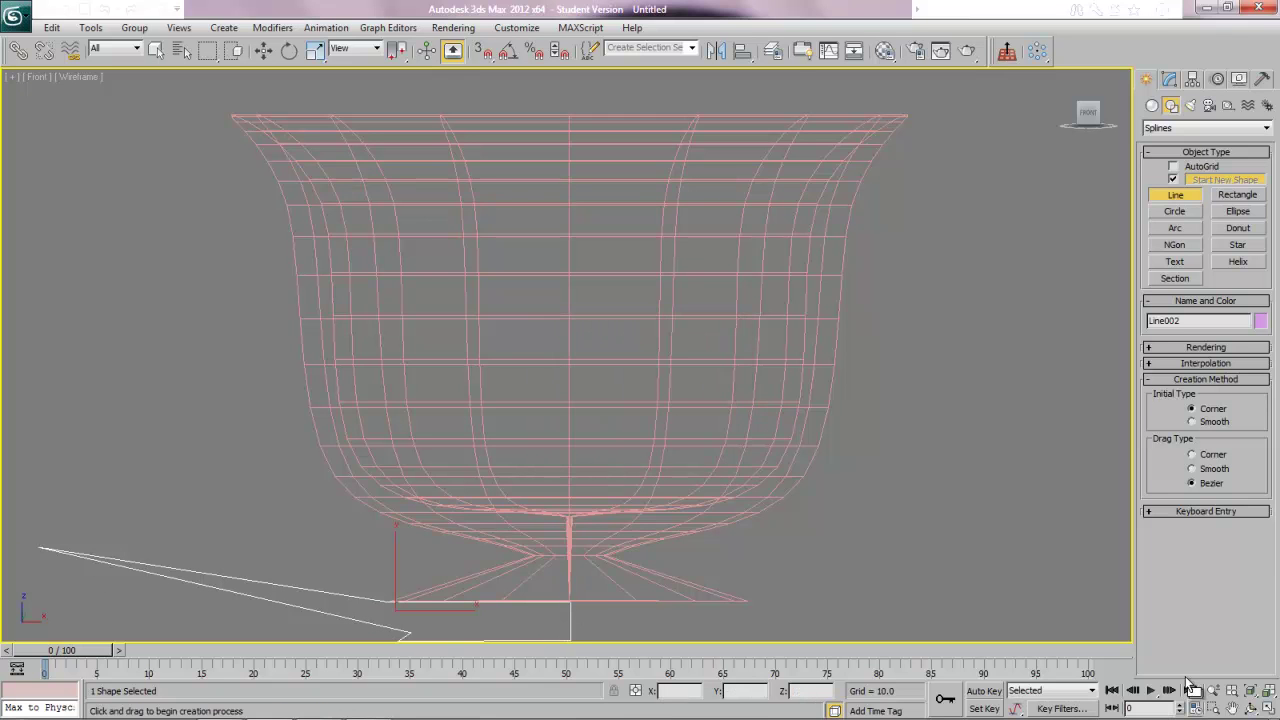
# - Move the saucer profile slightly down so it sits below the cup's foot
pyautogui.click(1213, 692)
pyautogui.moveTo(932, 518); pyautogui.dragTo(934, 544)
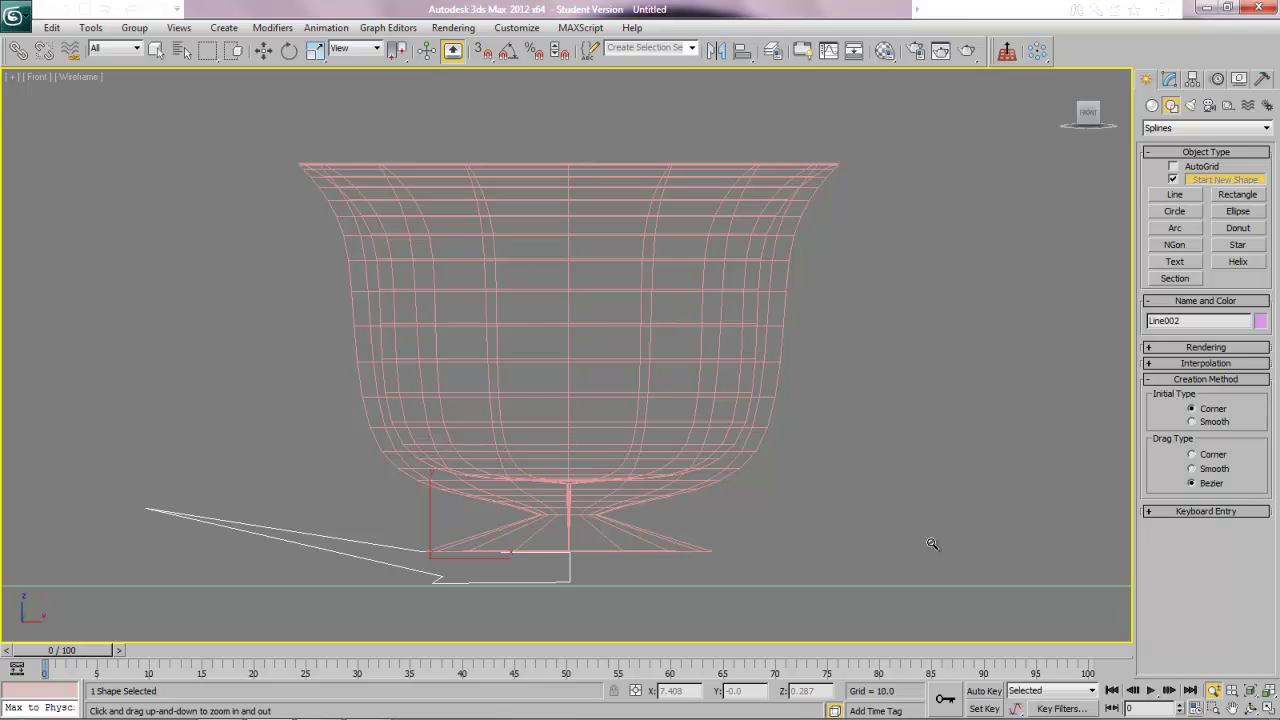
pyautogui.click(263, 50)
pyautogui.moveTo(445, 535); pyautogui.dragTo(445, 547)
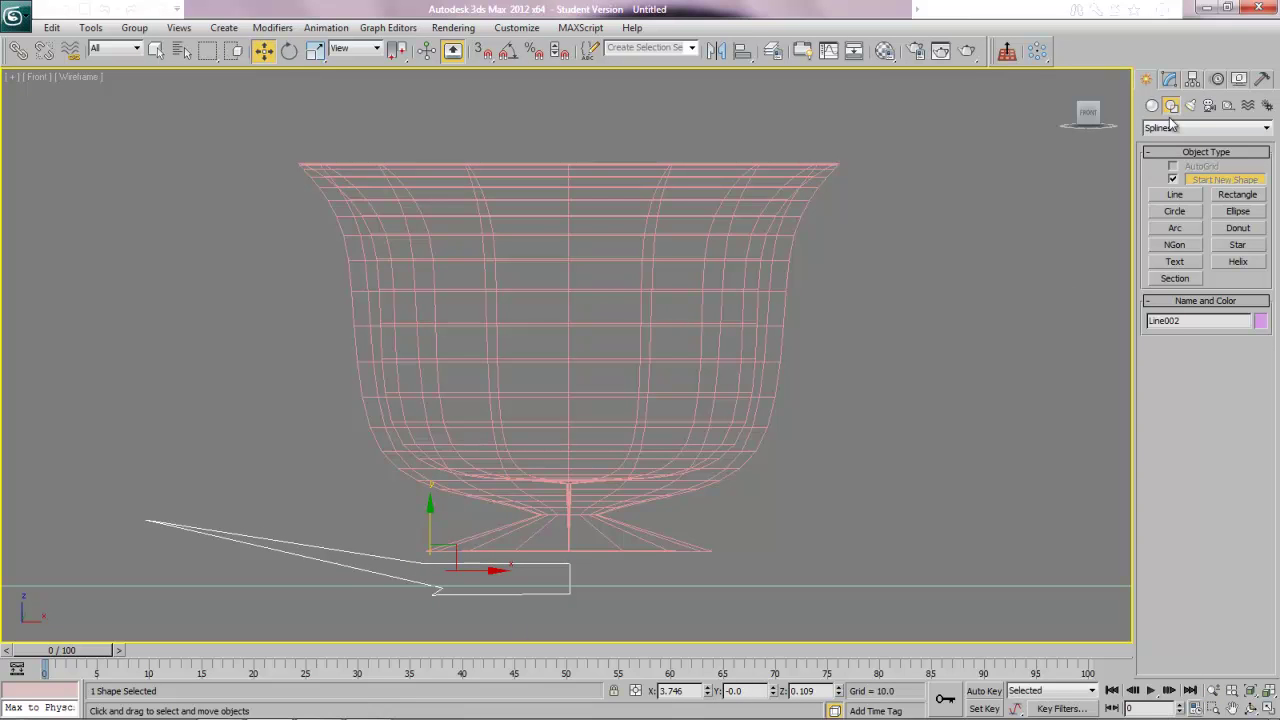
# - Convert the saucer profile's upper bend vertex and its outer rim tip vertex to Smooth
pyautogui.click(1169, 80)
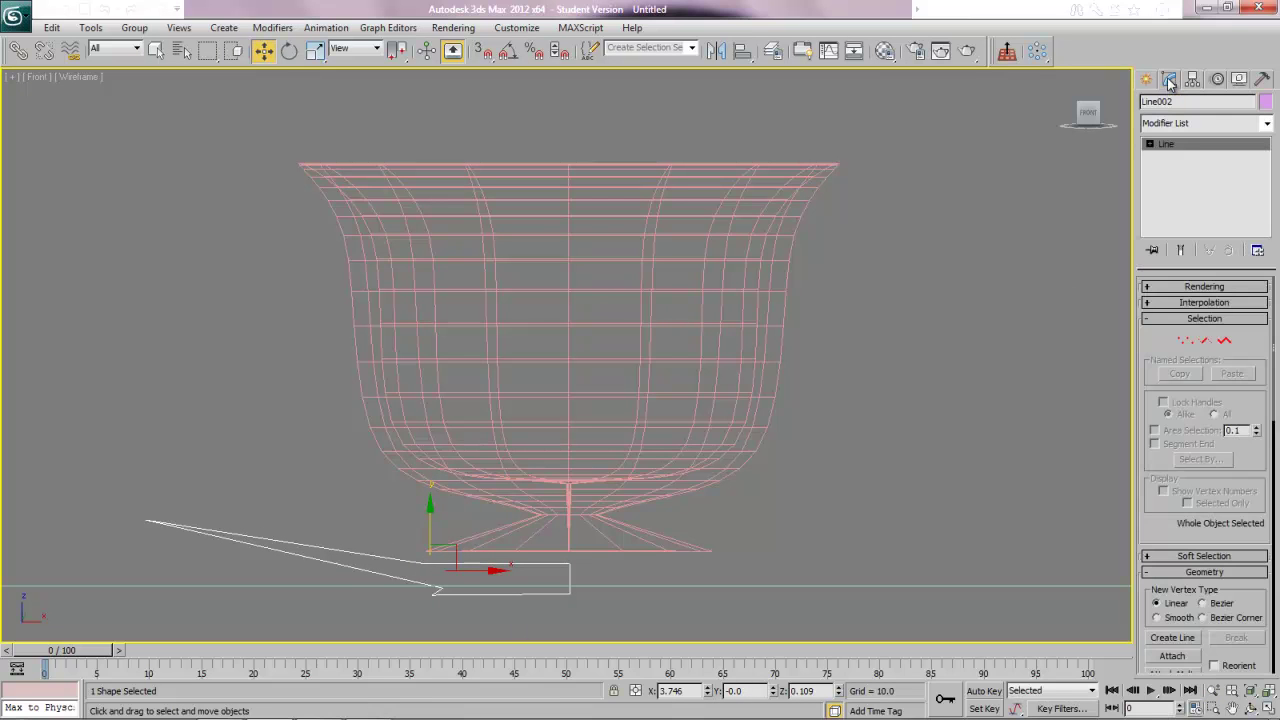
pyautogui.click(1185, 341)
pyautogui.click(422, 562)
pyautogui.rightClick(420, 560)
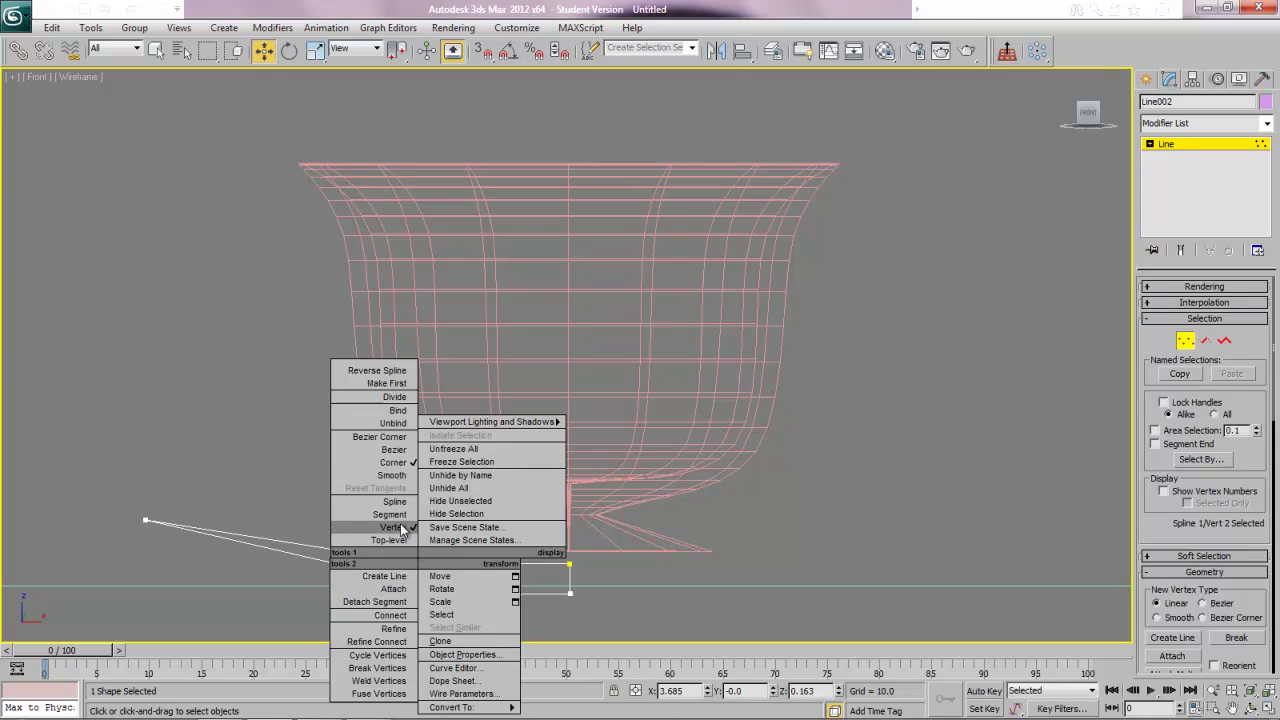
pyautogui.click(393, 474)
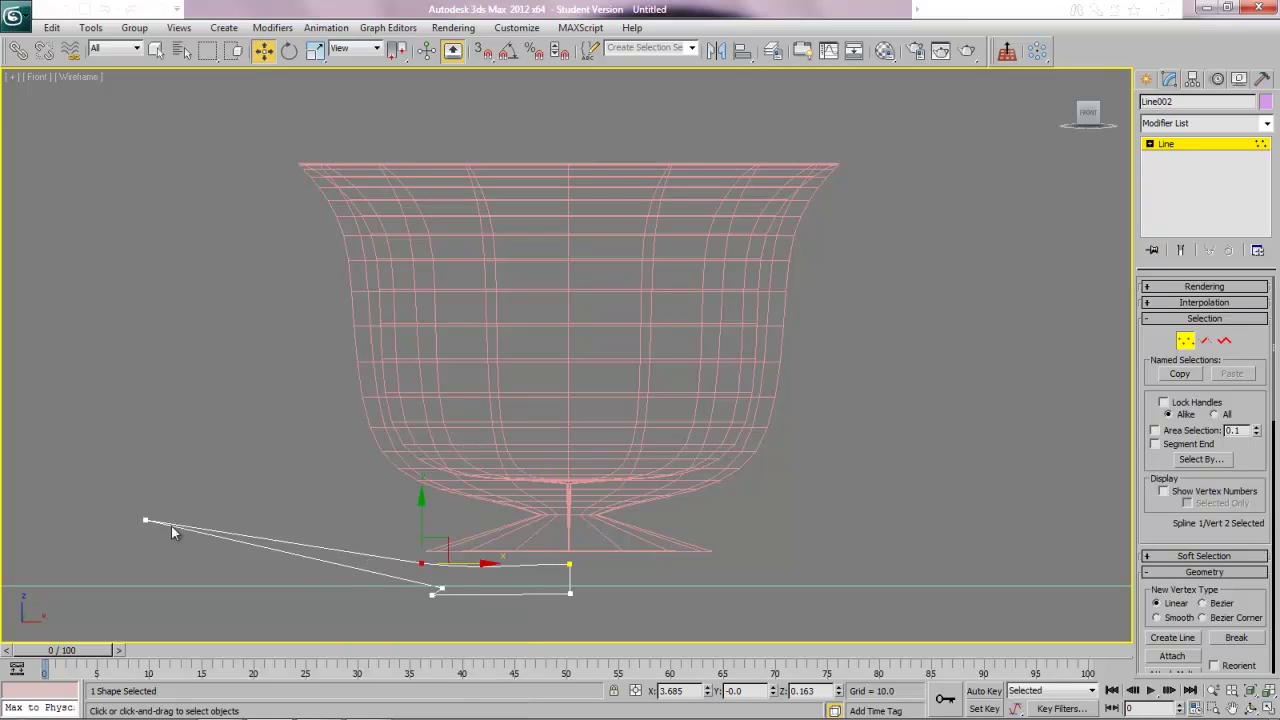
pyautogui.click(145, 522)
pyautogui.rightClick(146, 520)
pyautogui.click(131, 431)
# - Shift the inner foot vertex toward the axis, level the foot's lower corner and lower the top vertex on the axis slightly
pyautogui.moveTo(443, 589); pyautogui.dragTo(462, 585)
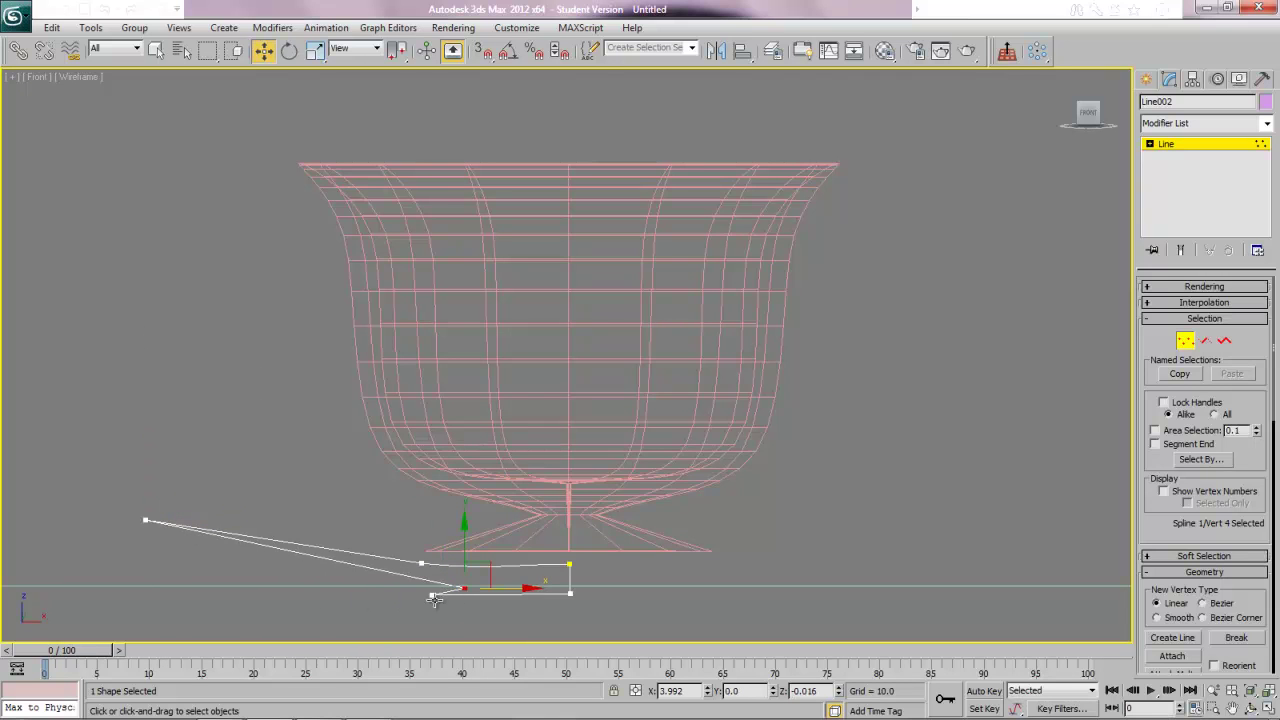
pyautogui.click(434, 598)
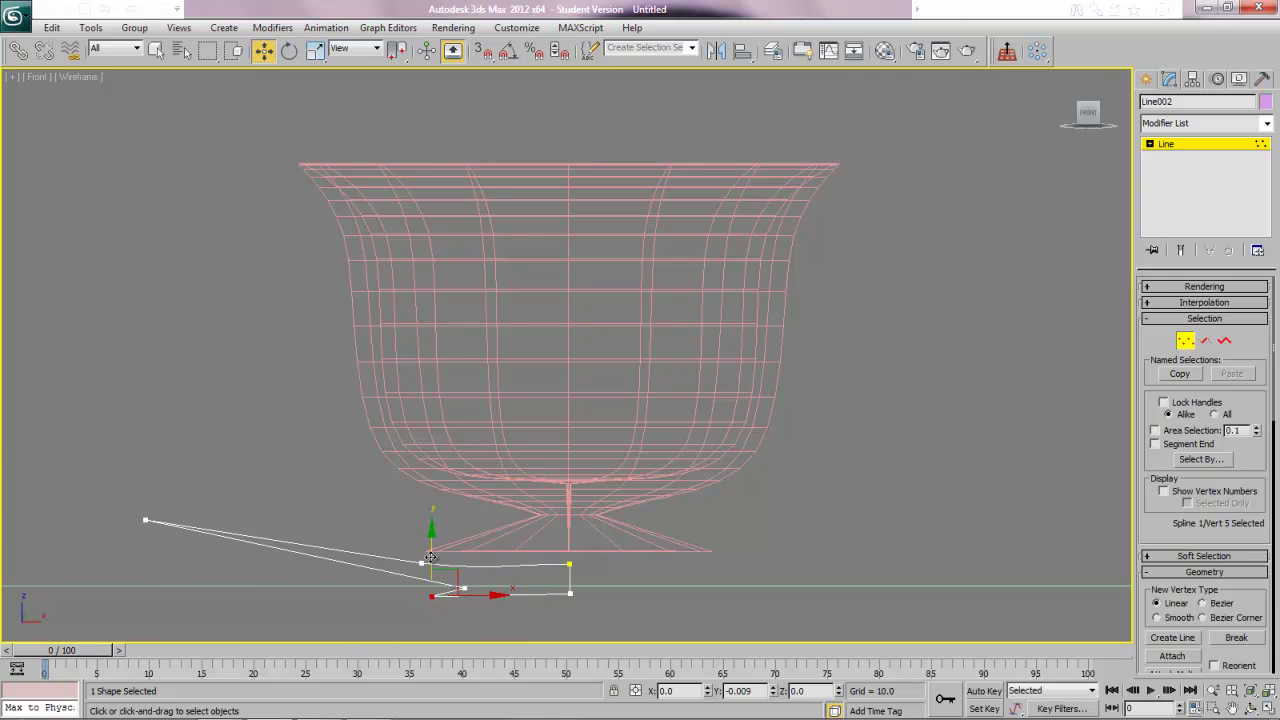
pyautogui.moveTo(430, 556); pyautogui.dragTo(431, 554)
pyautogui.click(567, 566)
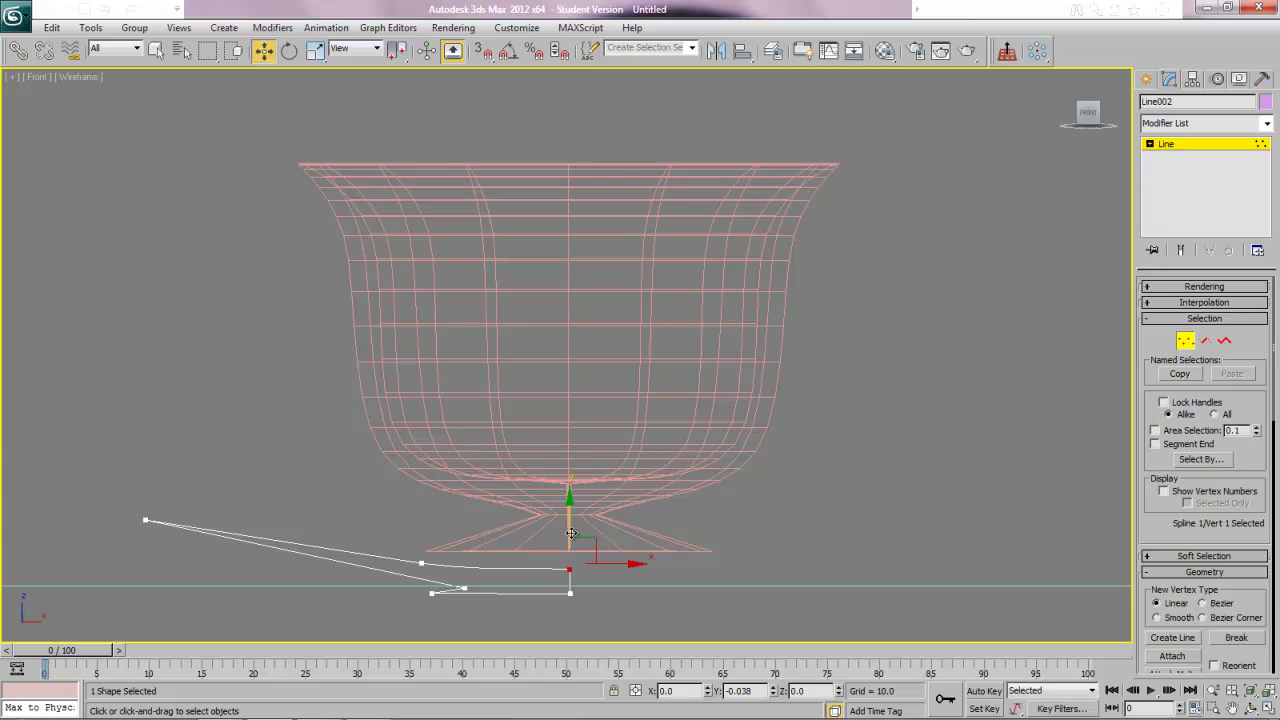
pyautogui.click(617, 607)
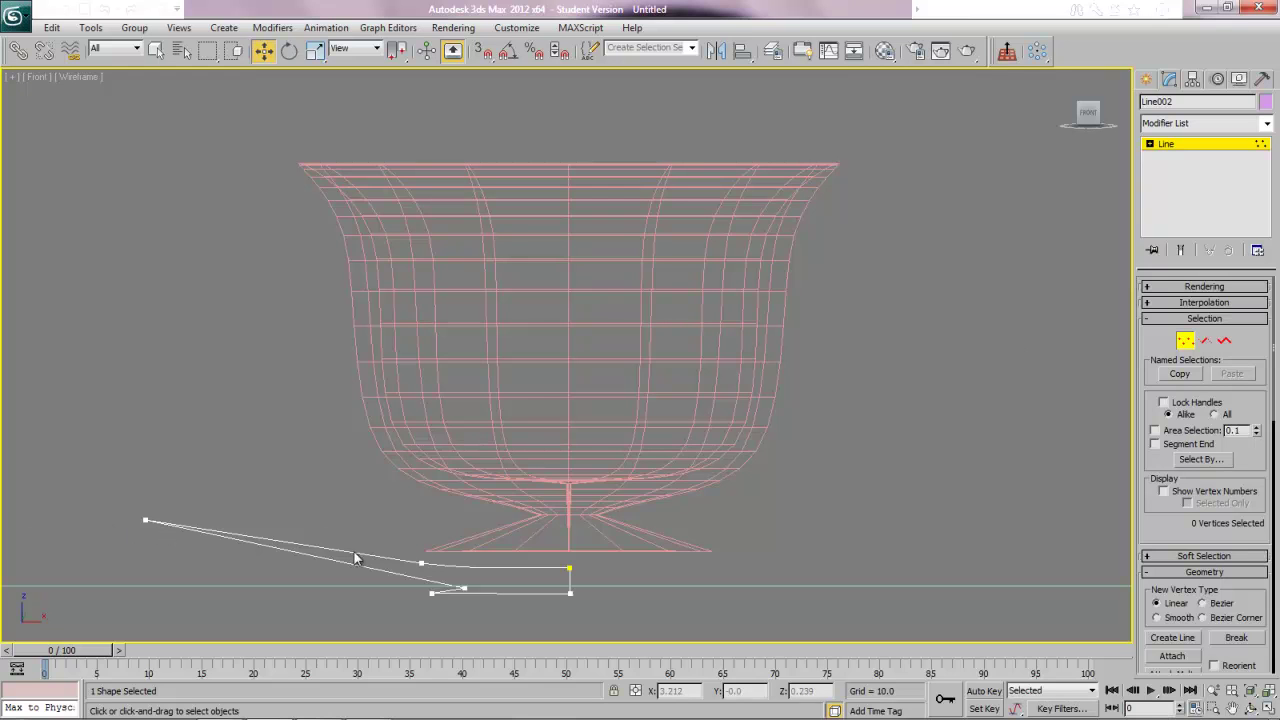
# - Convert the saucer's rim tip vertex to Bezier and adjust its handles to round and thicken the rim
pyautogui.click(144, 521)
pyautogui.rightClick(144, 521)
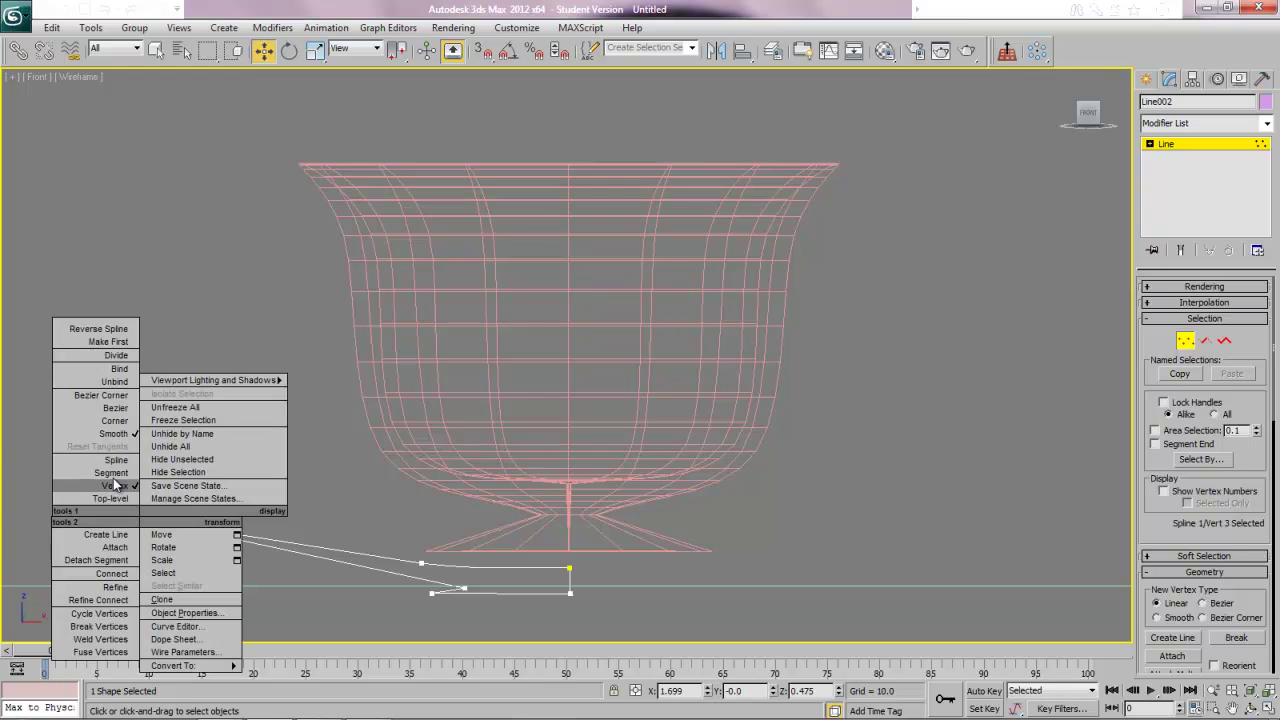
pyautogui.click(112, 409)
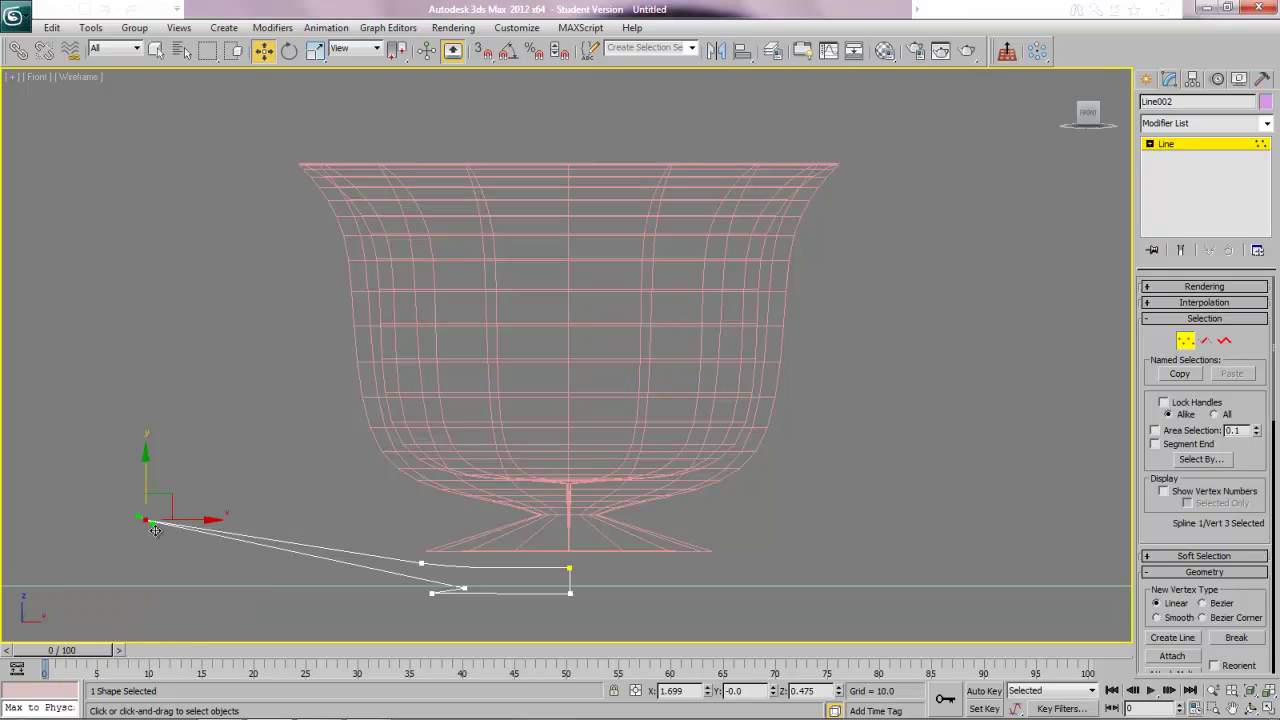
pyautogui.moveTo(155, 527); pyautogui.dragTo(146, 534)
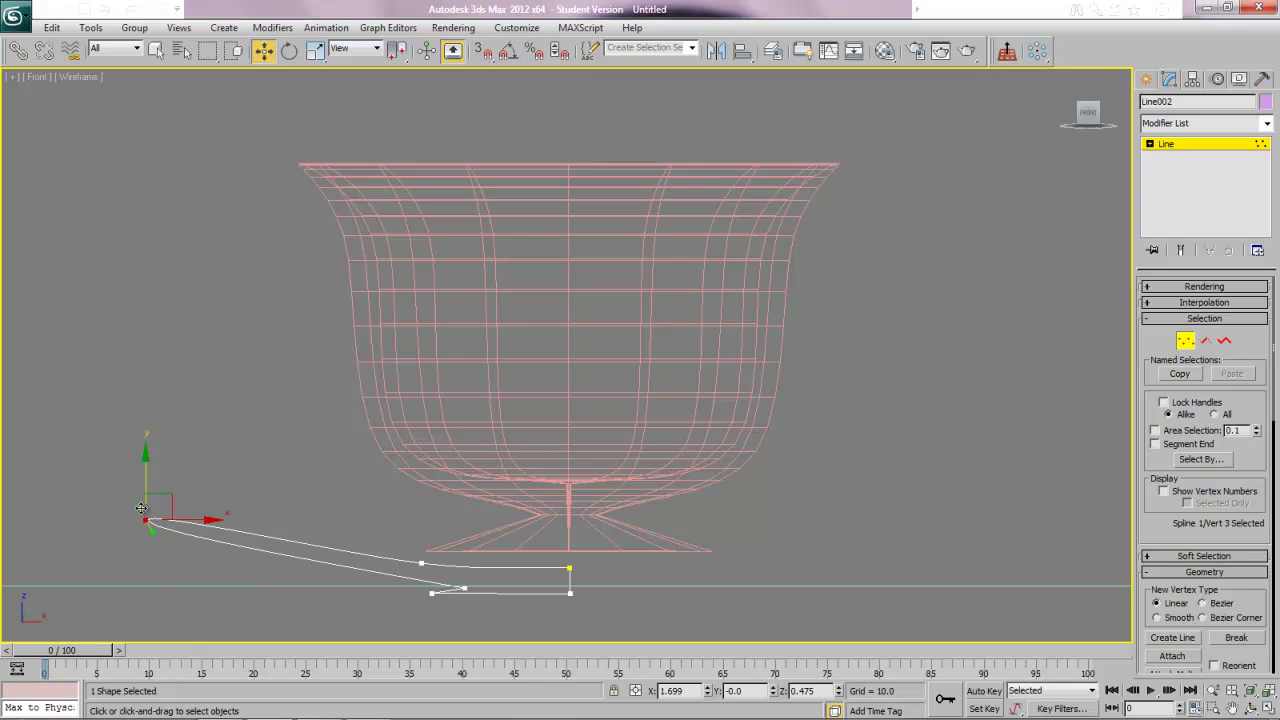
pyautogui.moveTo(137, 510)
pyautogui.mouseDown()
pyautogui.moveTo(150, 507)
pyautogui.moveTo(153, 463)
pyautogui.moveTo(136, 503)
pyautogui.moveTo(152, 513)
pyautogui.mouseUp()
pyautogui.click(220, 508)
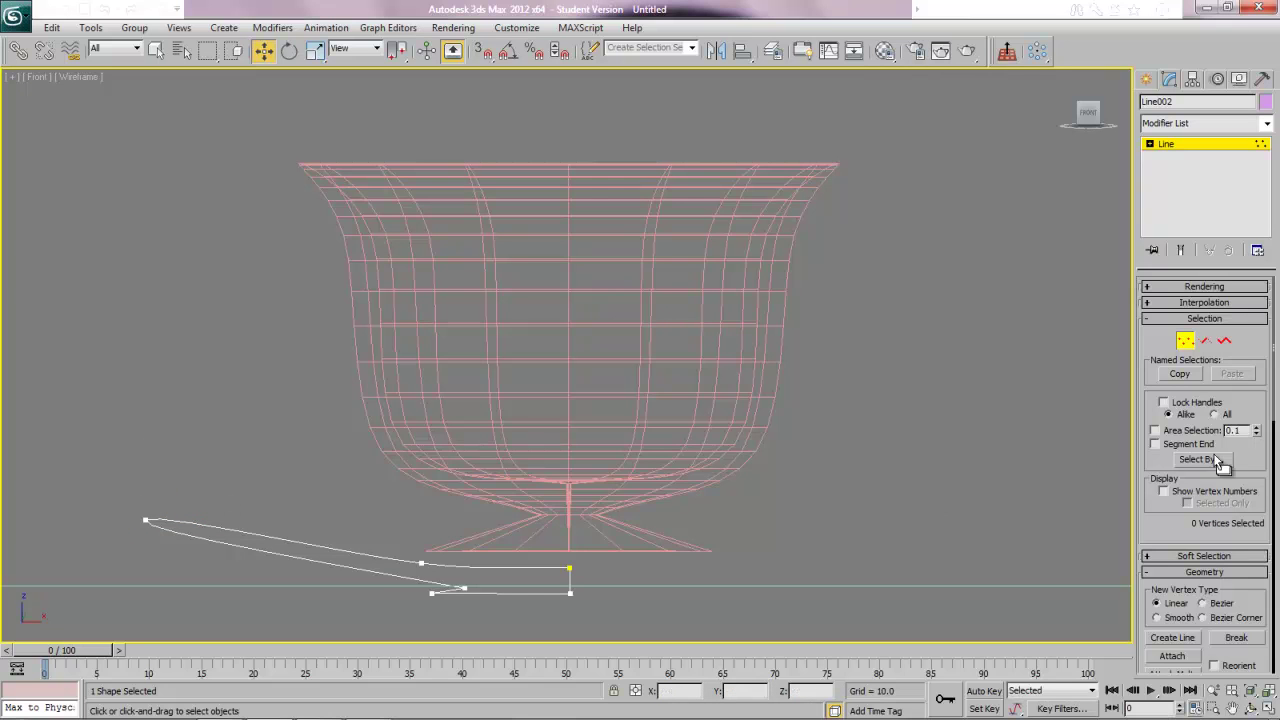
# - Leave vertex editing, apply a Lathe modifier to the saucer profile and align its axis to Max
pyautogui.click(1185, 341)
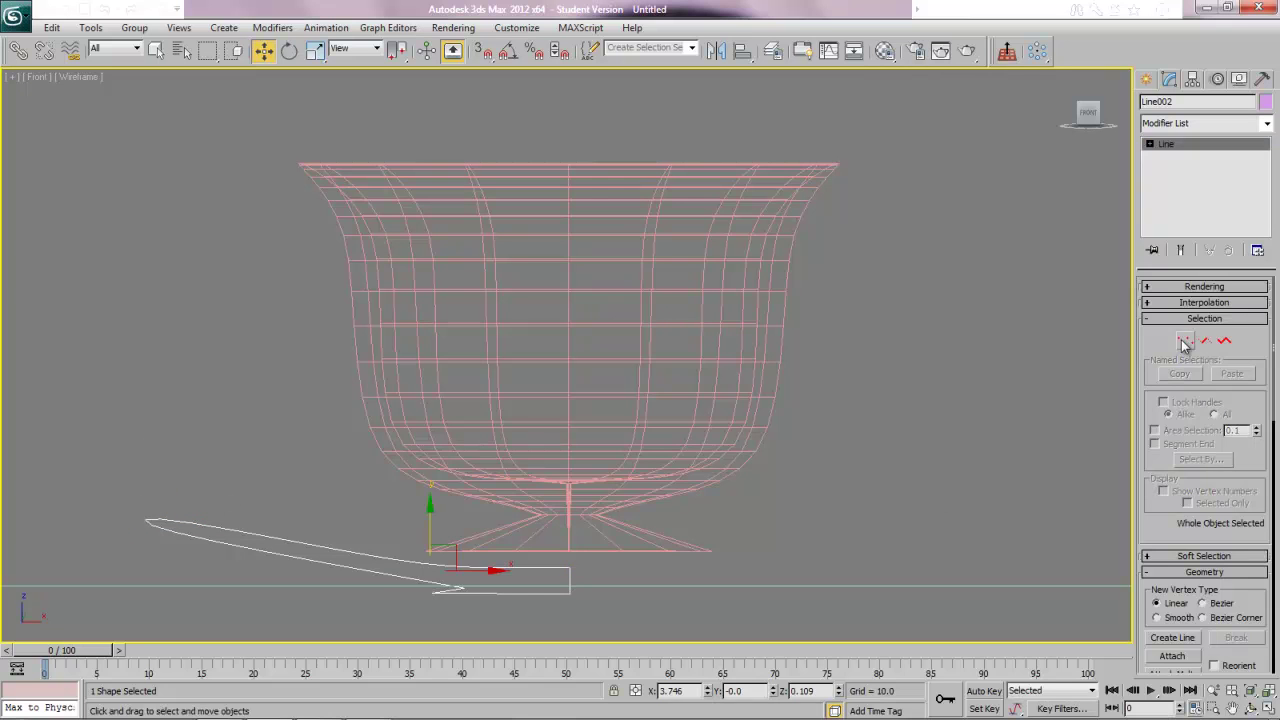
pyautogui.click(1267, 123)
pyautogui.press('l')
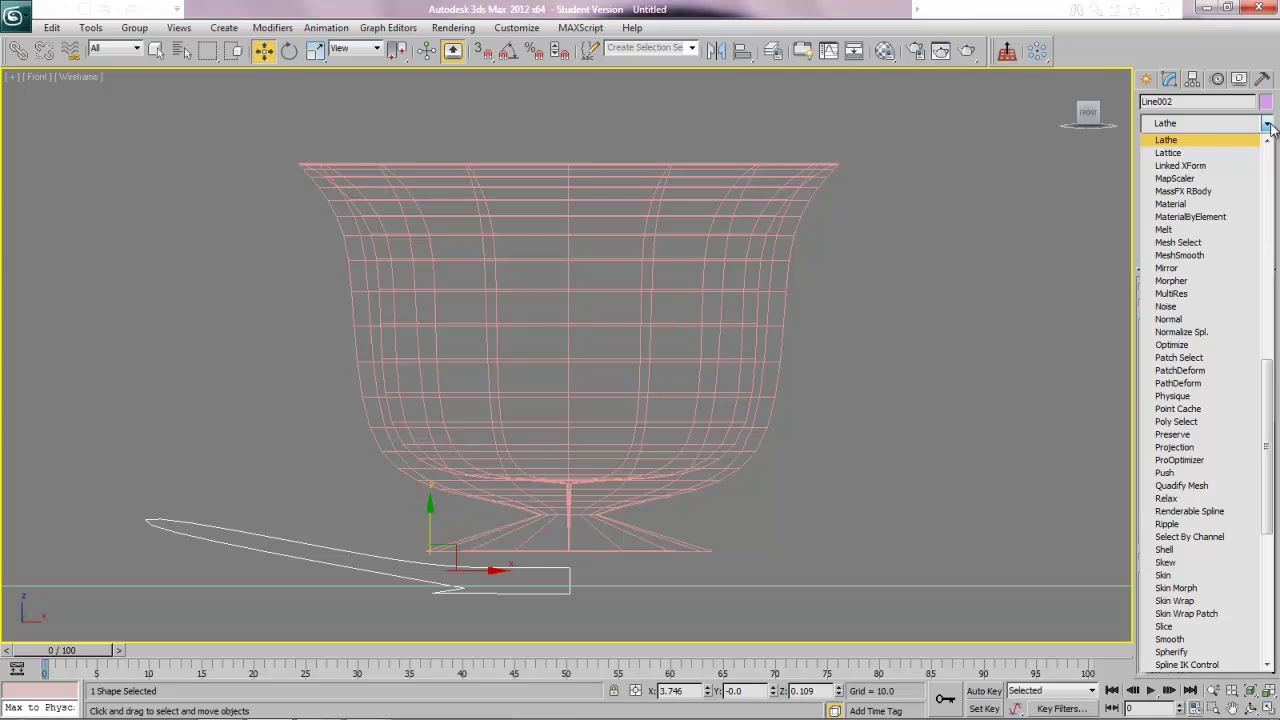
pyautogui.click(1170, 143)
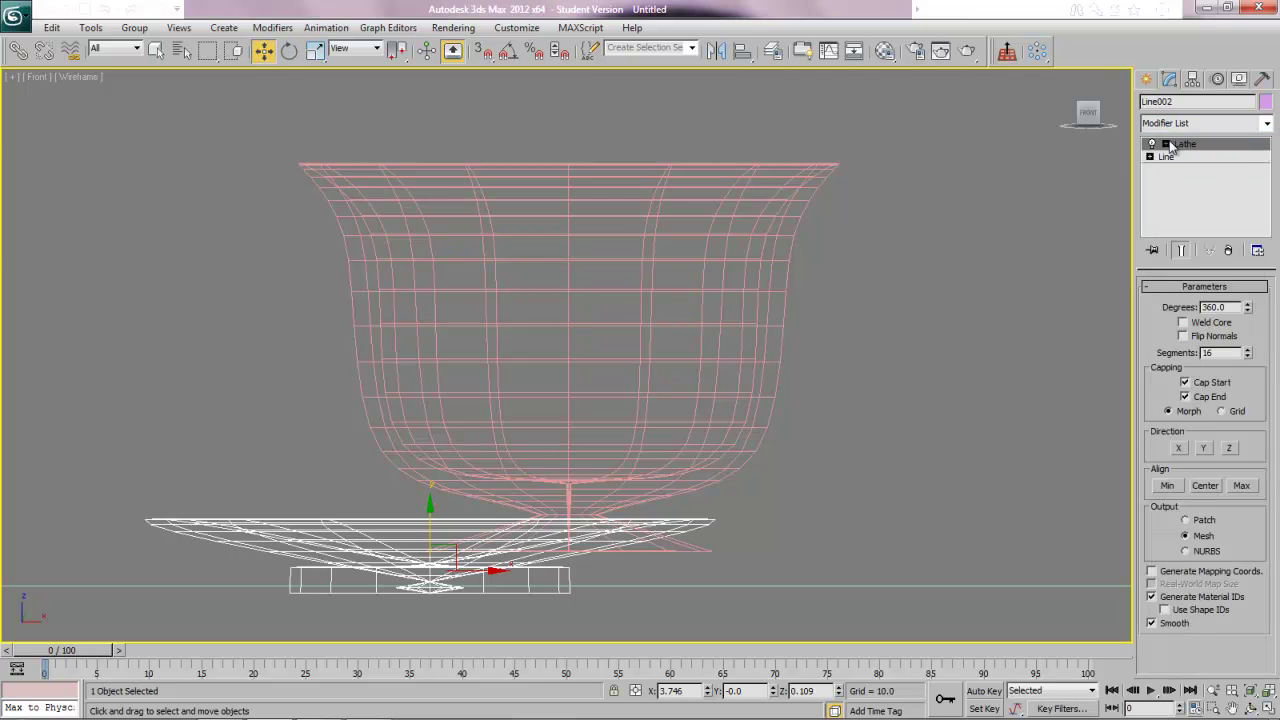
pyautogui.click(1242, 486)
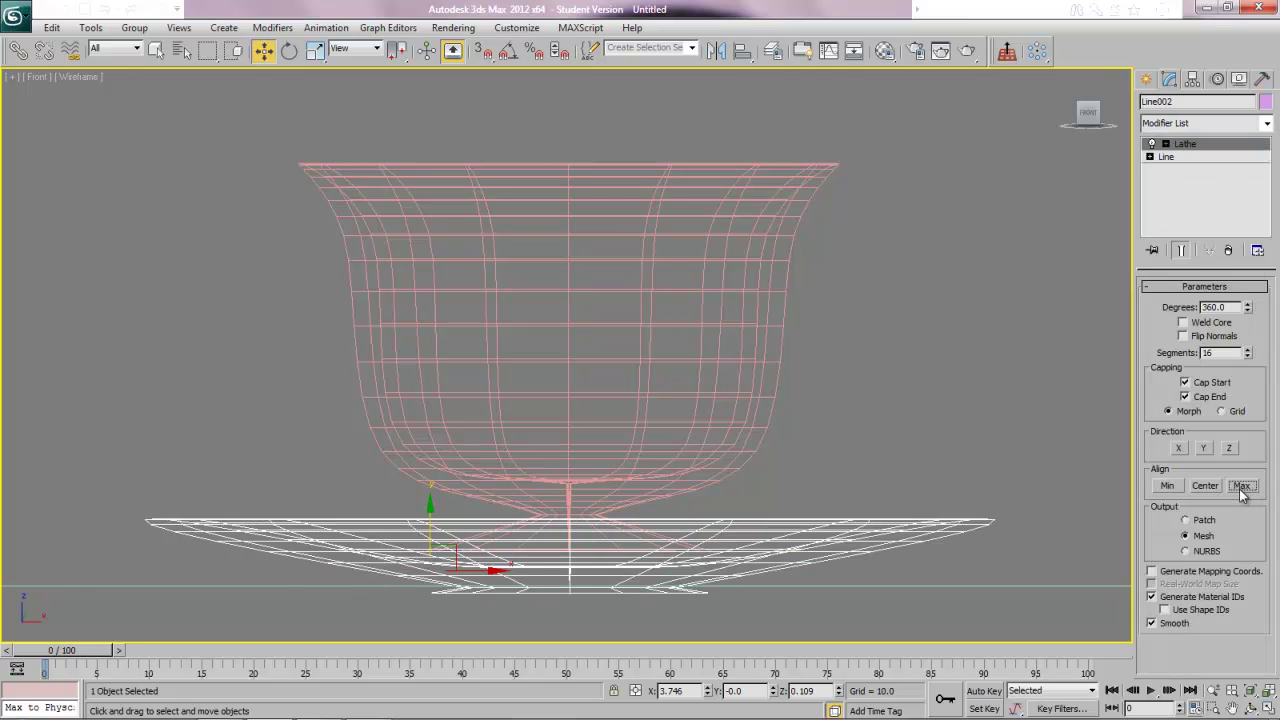
# - Show the full scene in a shaded Perspective view, orbited to look down on the teapot, cup and saucer
pyautogui.press('p')
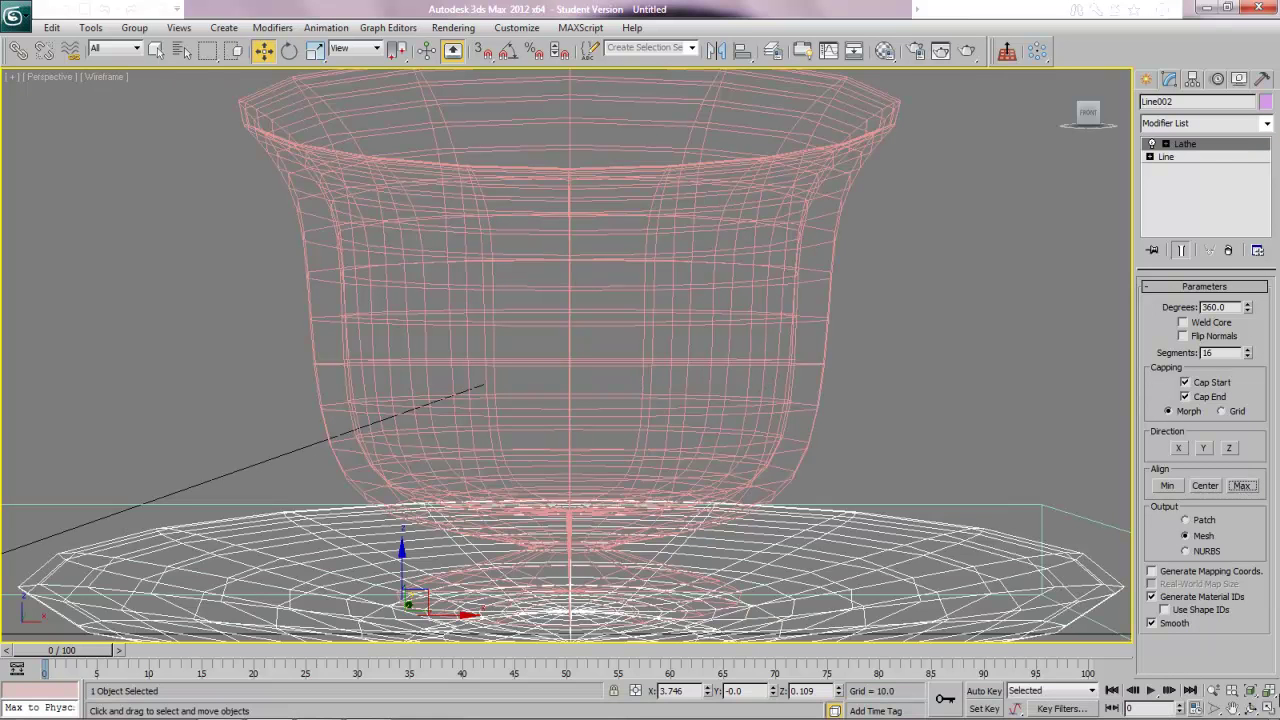
pyautogui.click(1268, 690)
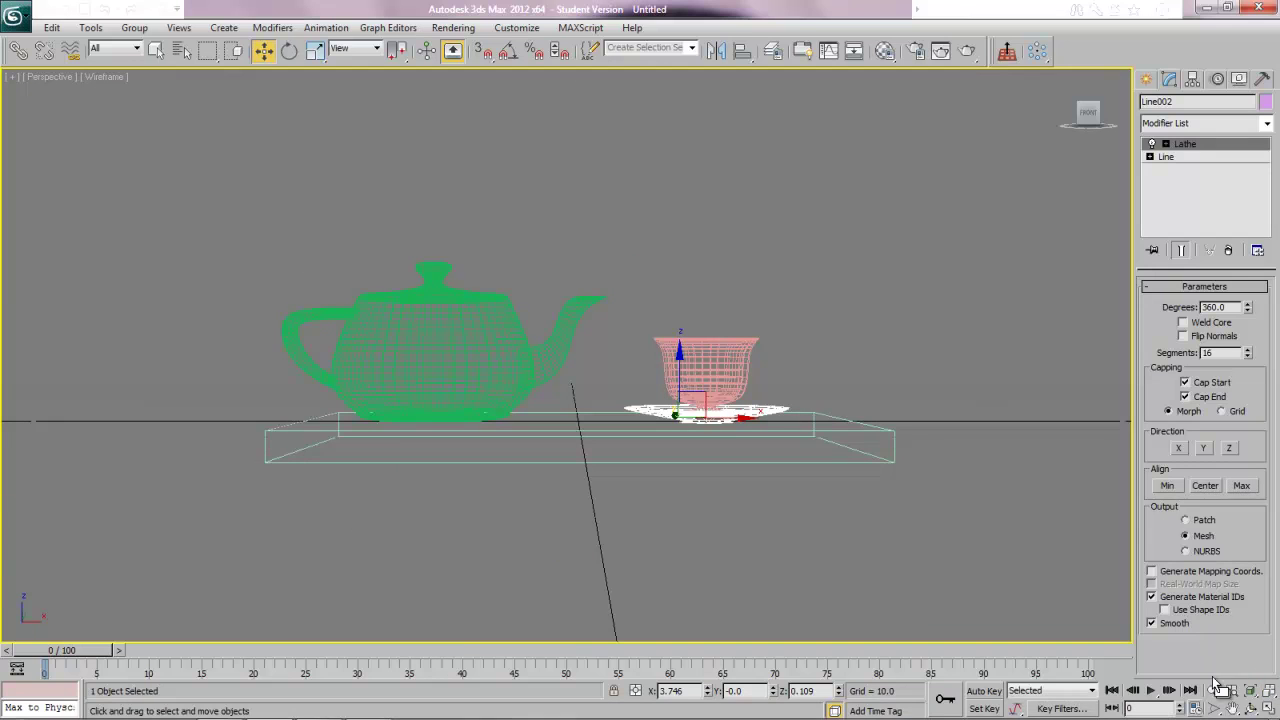
pyautogui.click(1250, 708)
pyautogui.moveTo(512, 290); pyautogui.dragTo(537, 386)
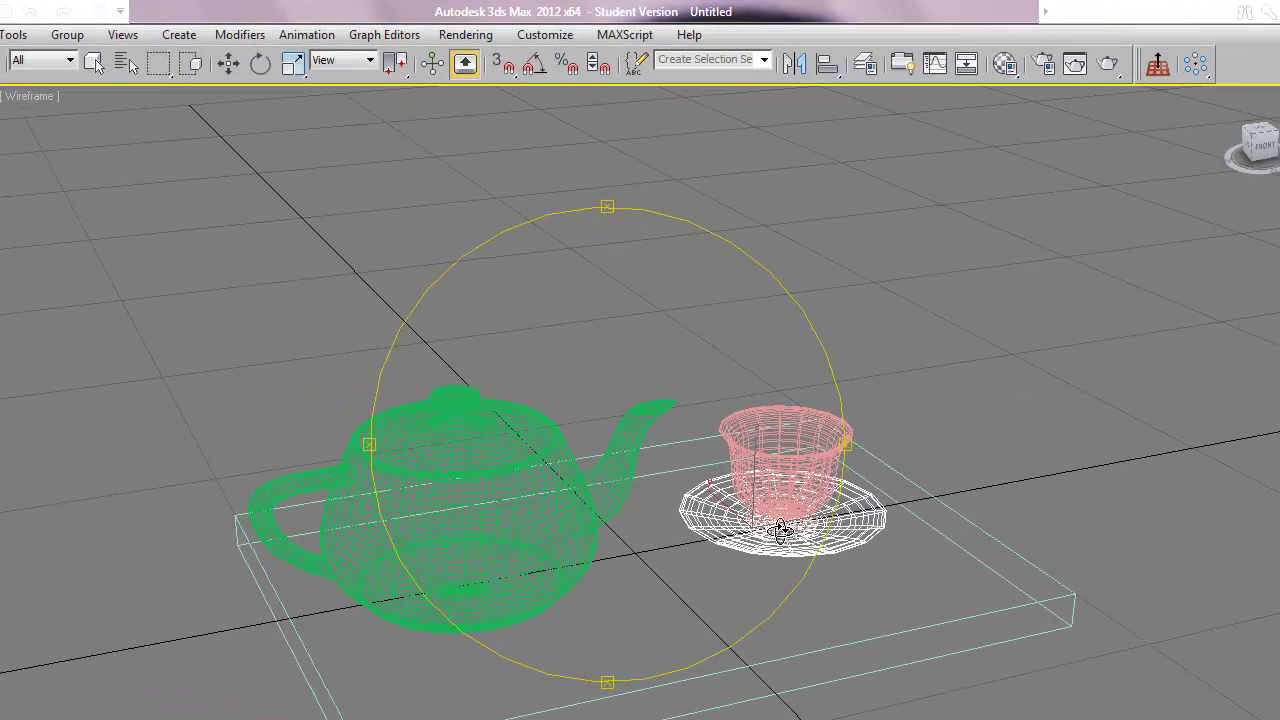
pyautogui.click(40, 98)
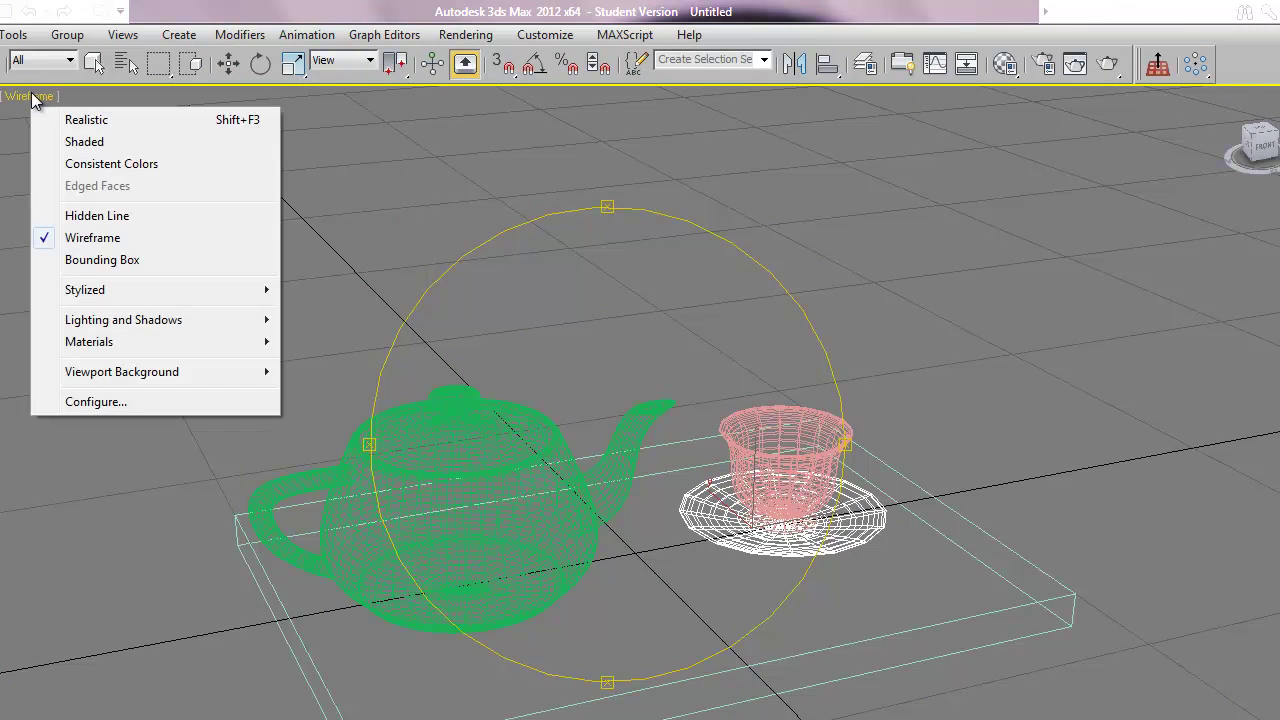
pyautogui.click(63, 142)
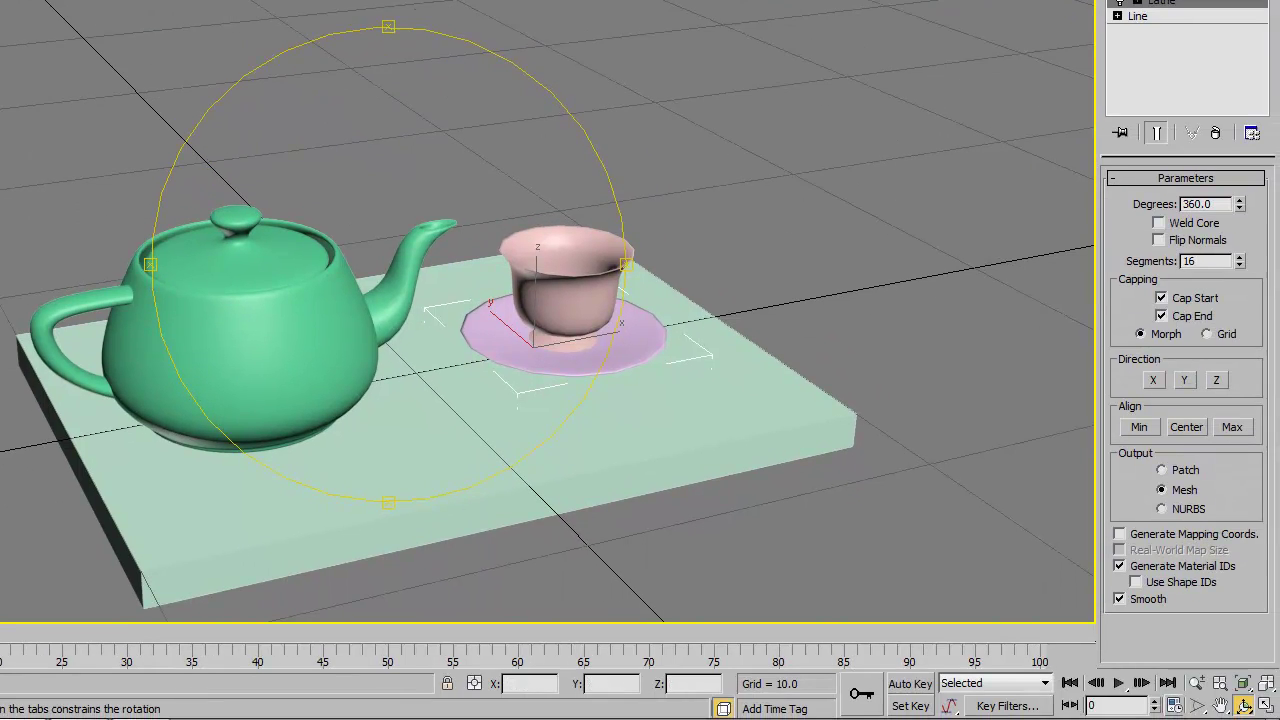
# - Increase the saucer's Lathe segments, set the cup's Lathe segments to 24 and clear the selection
pyautogui.rightClick(541, 274)
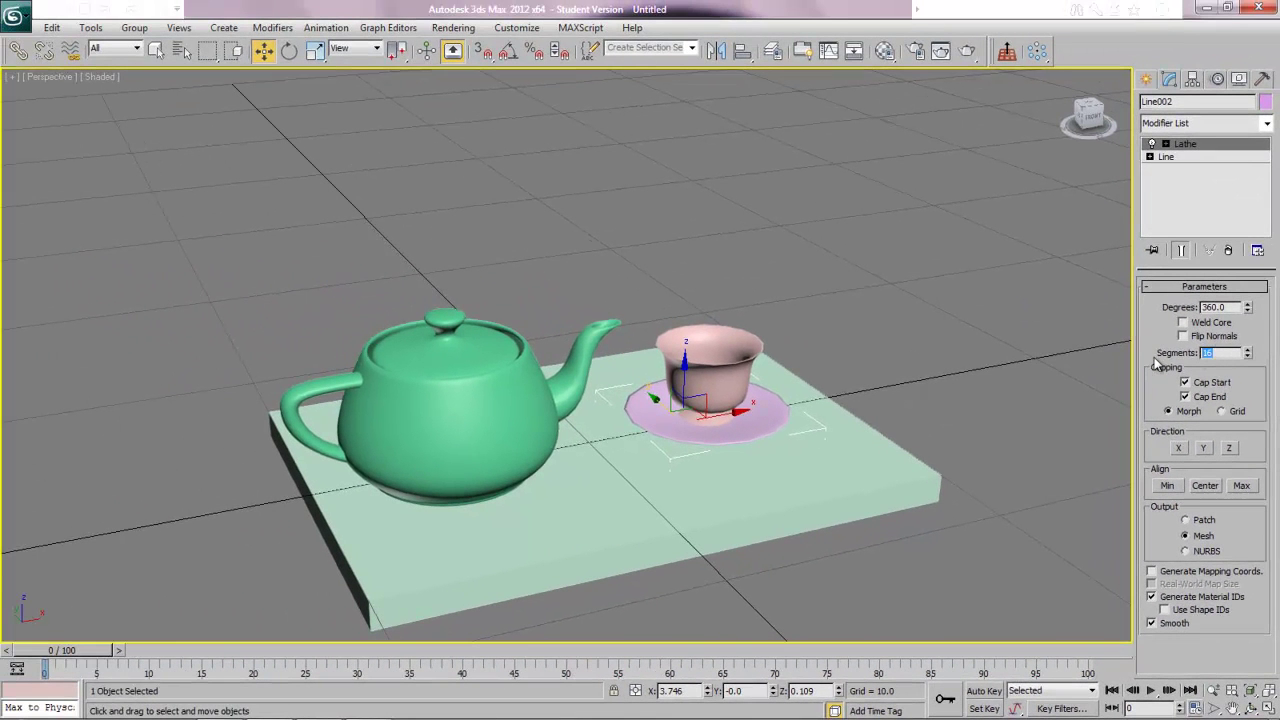
pyautogui.press('Return')
pyautogui.click(734, 374)
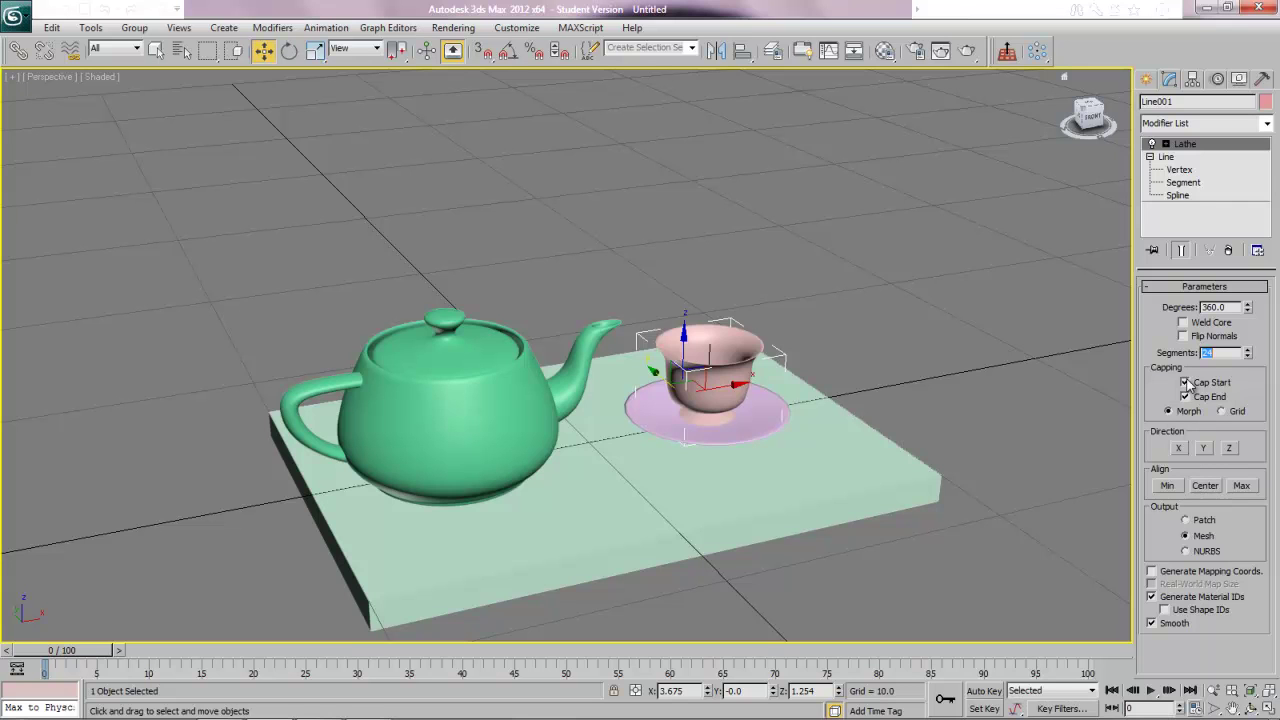
pyautogui.click(936, 388)
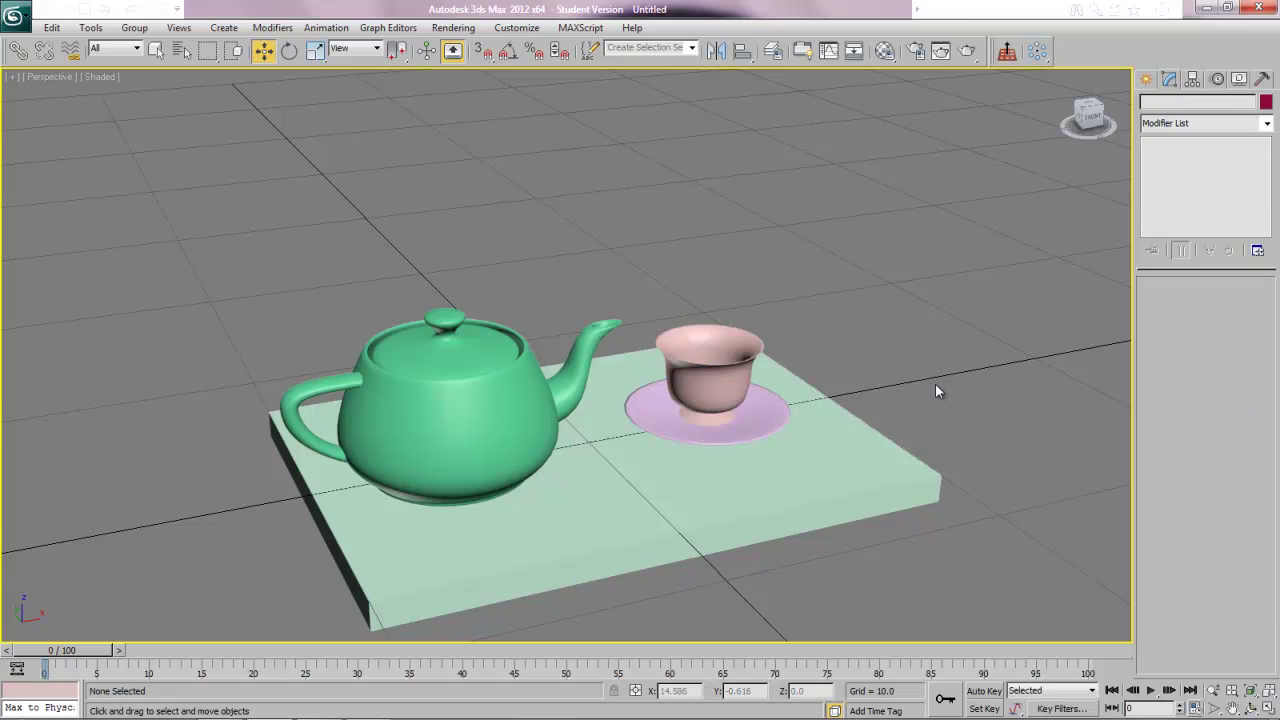
# - Frame the cup close up in the Front view and set that view's shading to Wireframe
pyautogui.press('f')
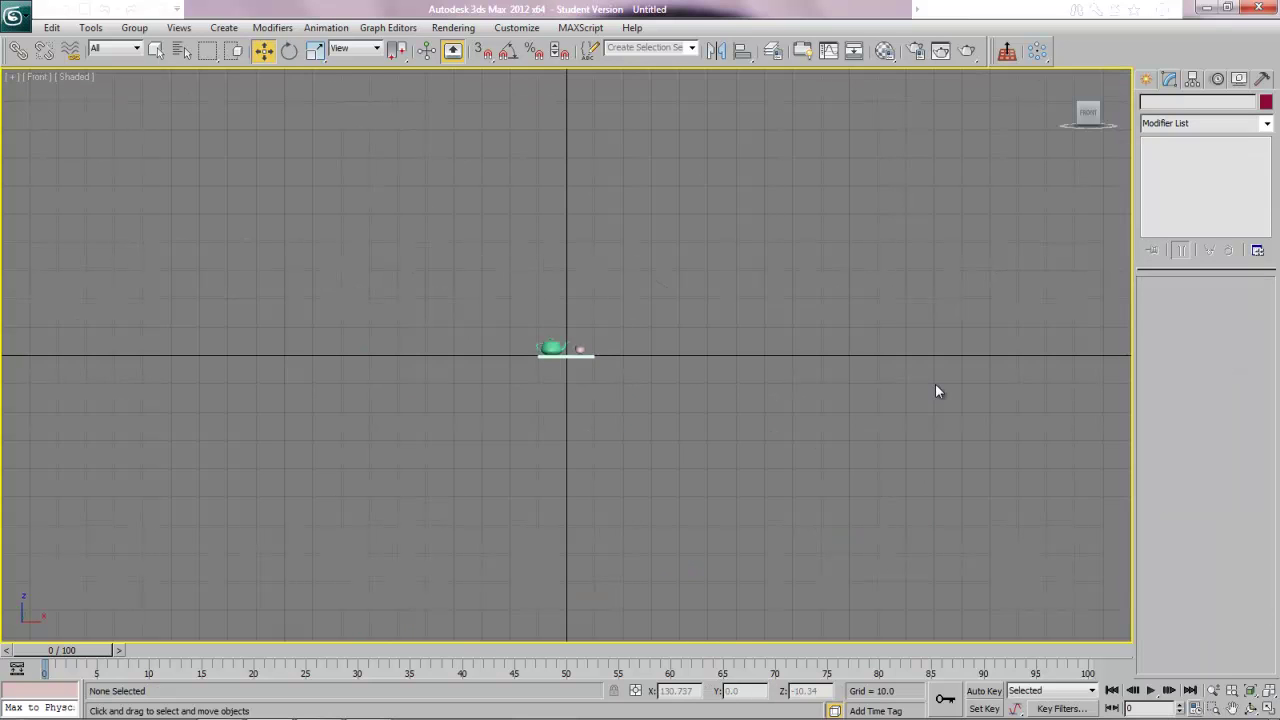
pyautogui.click(1270, 692)
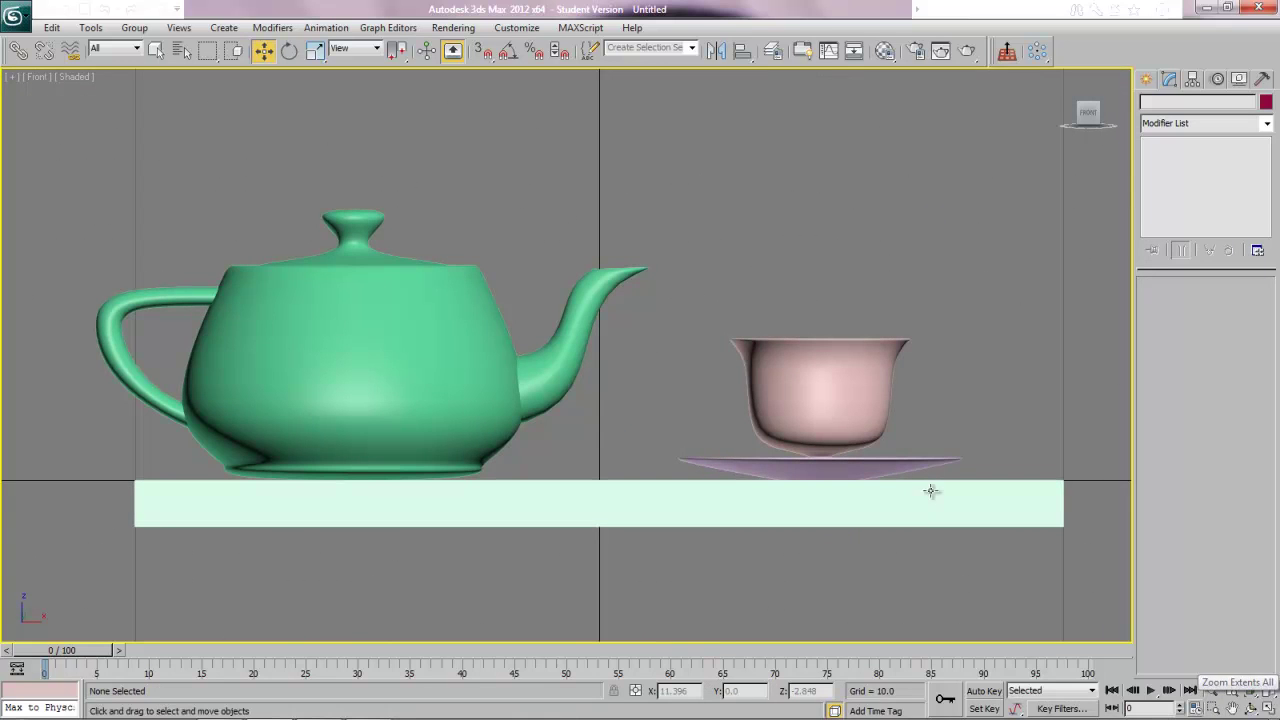
pyautogui.click(786, 390)
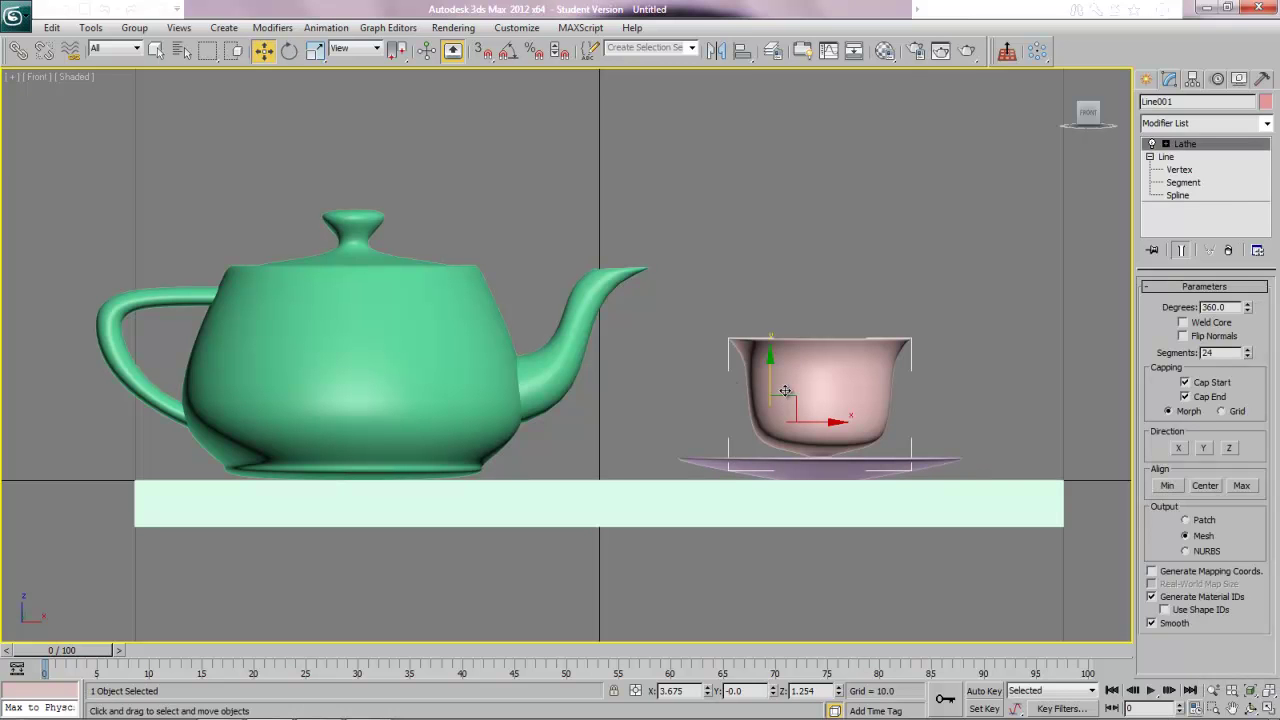
pyautogui.moveTo(1269, 691); pyautogui.dragTo(1270, 673)
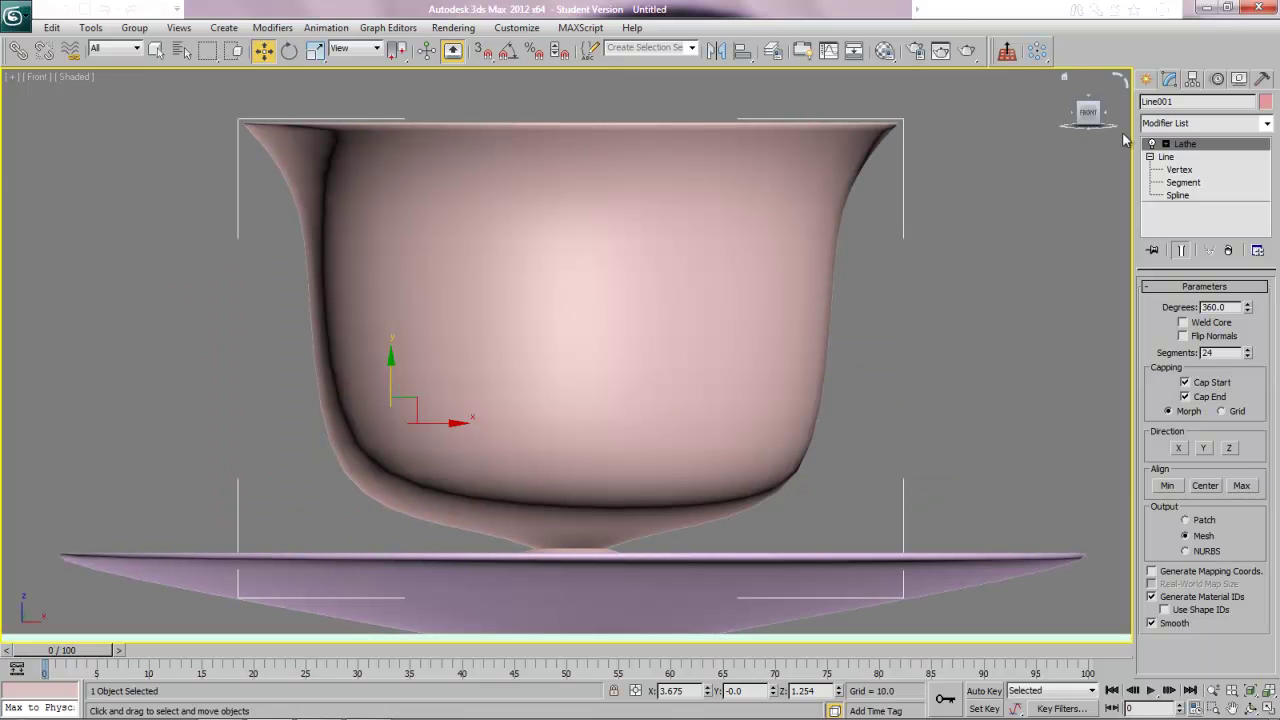
pyautogui.click(1146, 79)
pyautogui.click(1175, 196)
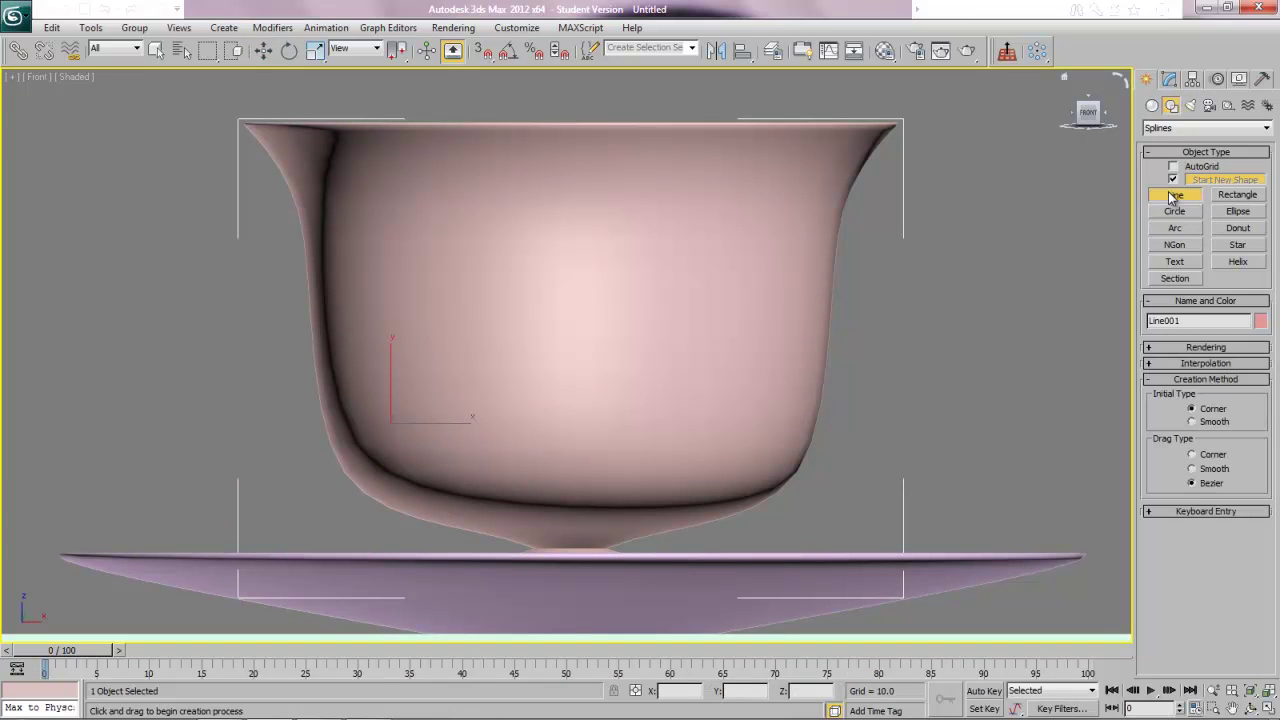
pyautogui.rightClick(68, 82)
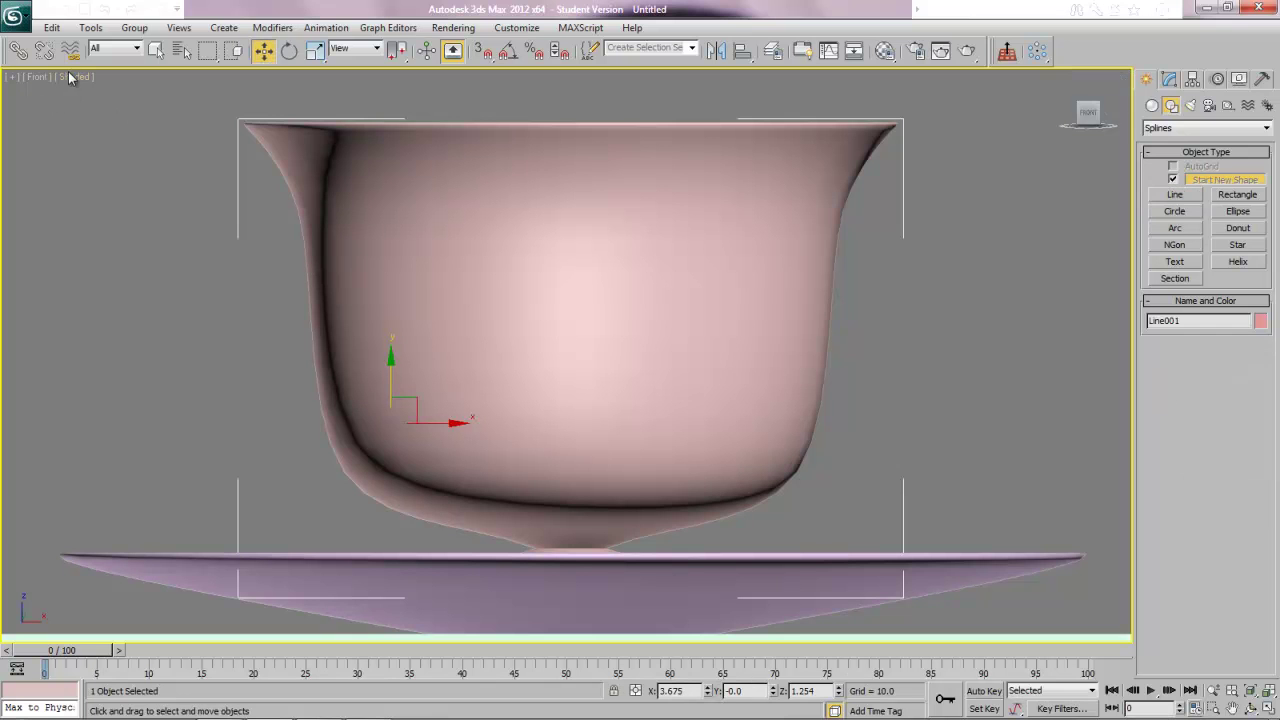
pyautogui.click(76, 78)
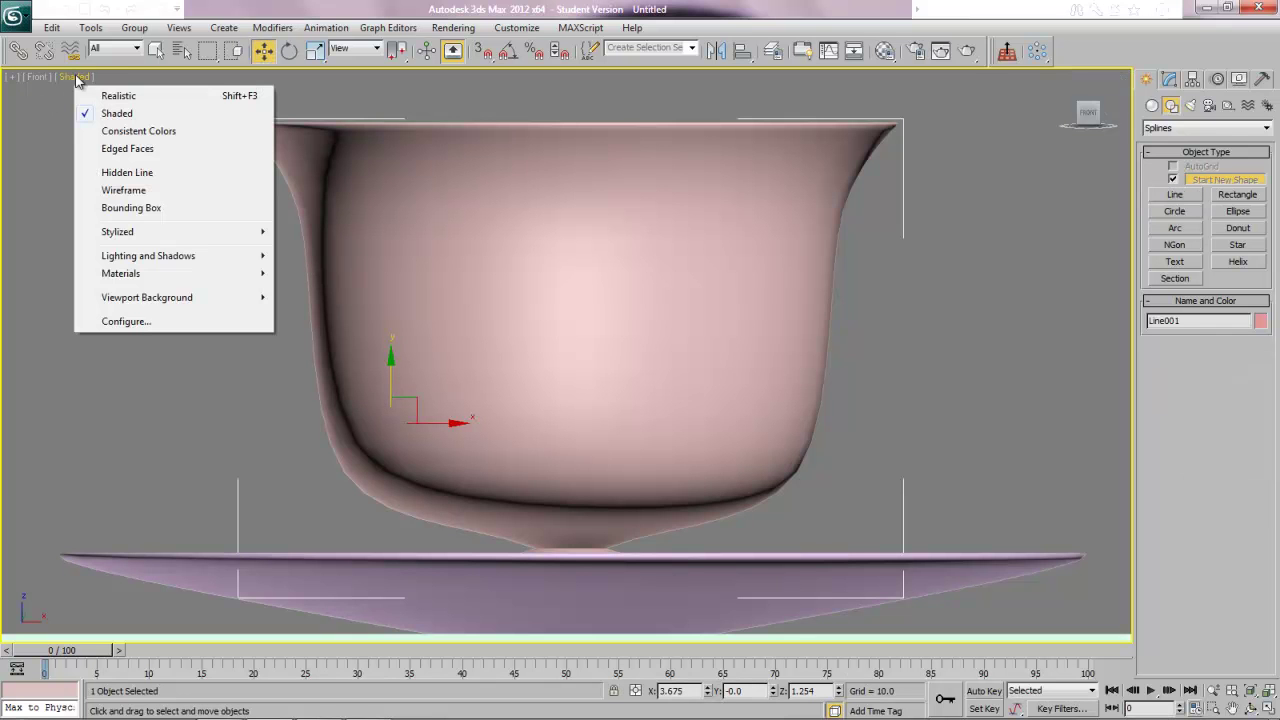
pyautogui.click(106, 192)
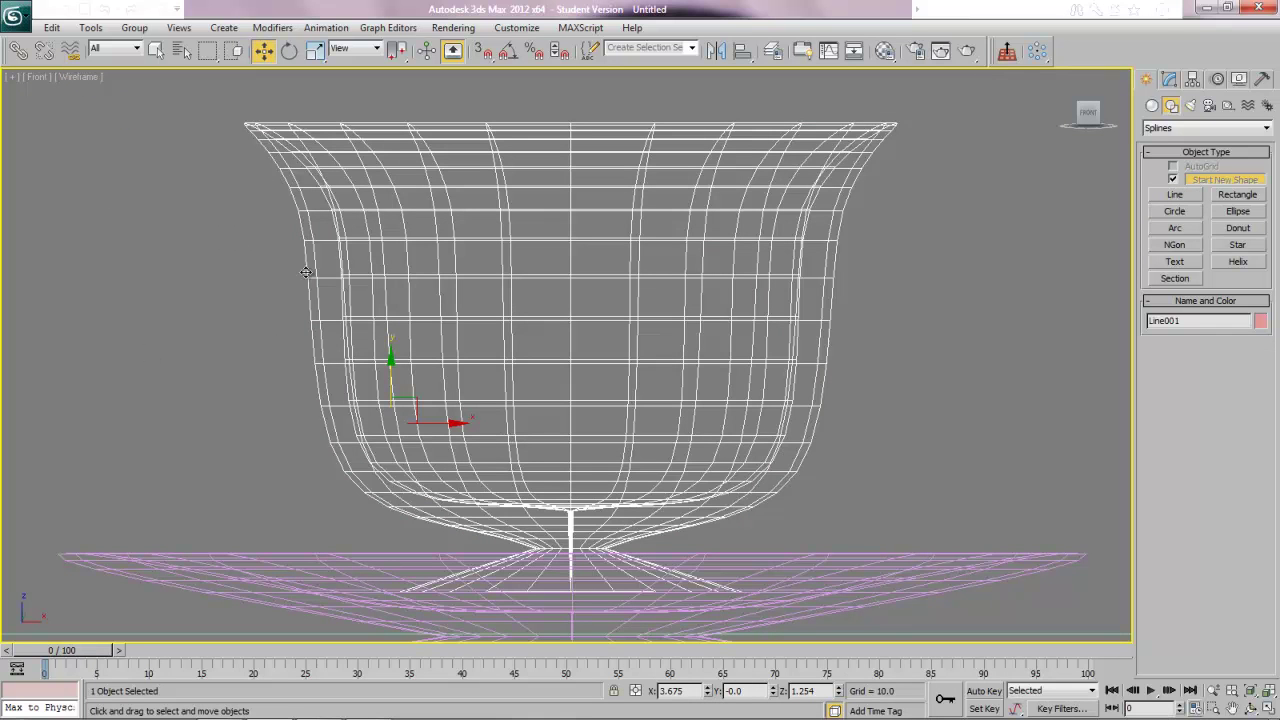
# - Draw an open five-point Line beside the cup as a rough handle, starting at the upper wall and ending at the lower wall
pyautogui.click(1175, 195)
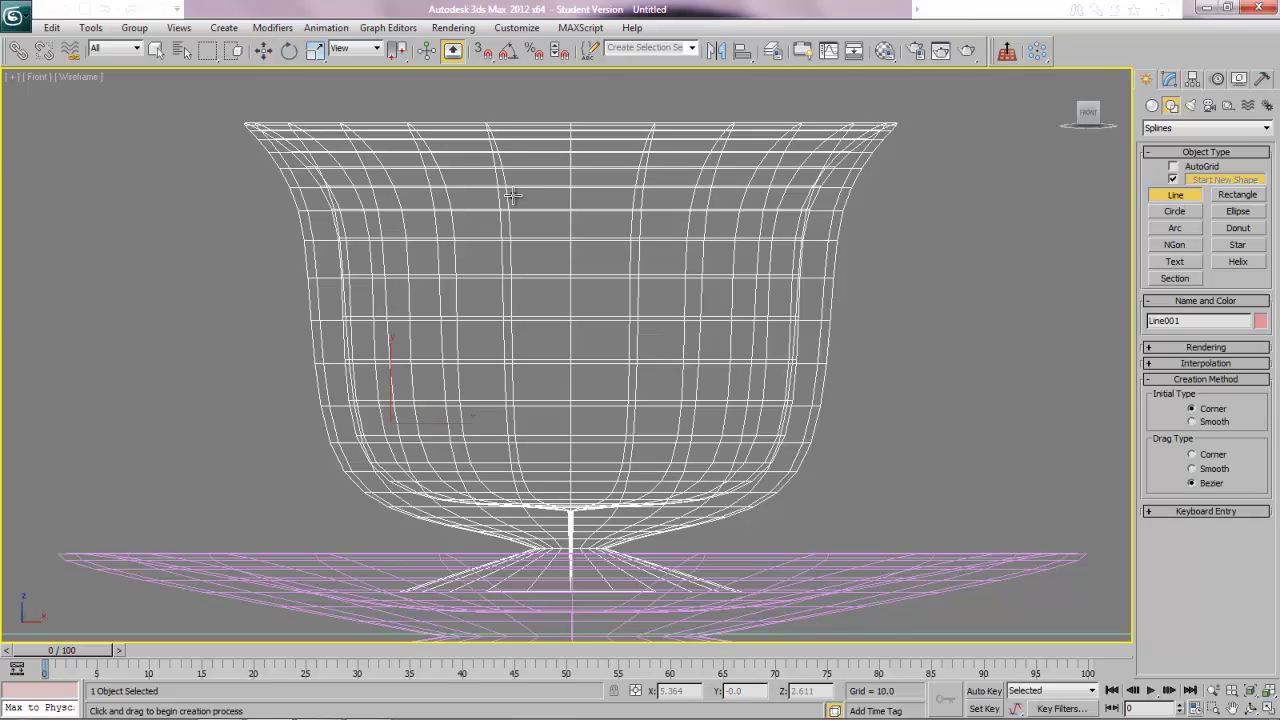
pyautogui.click(325, 254)
pyautogui.click(130, 161)
pyautogui.click(52, 296)
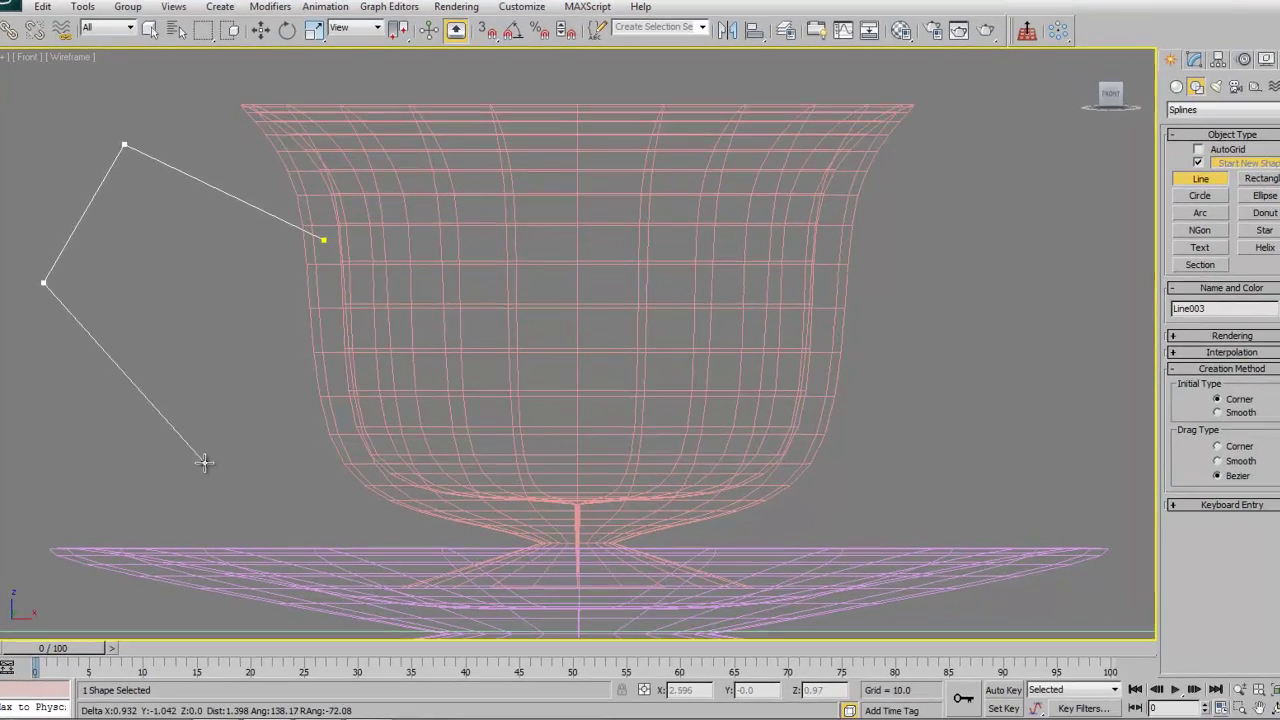
pyautogui.click(243, 474)
pyautogui.click(340, 403)
pyautogui.rightClick(340, 403)
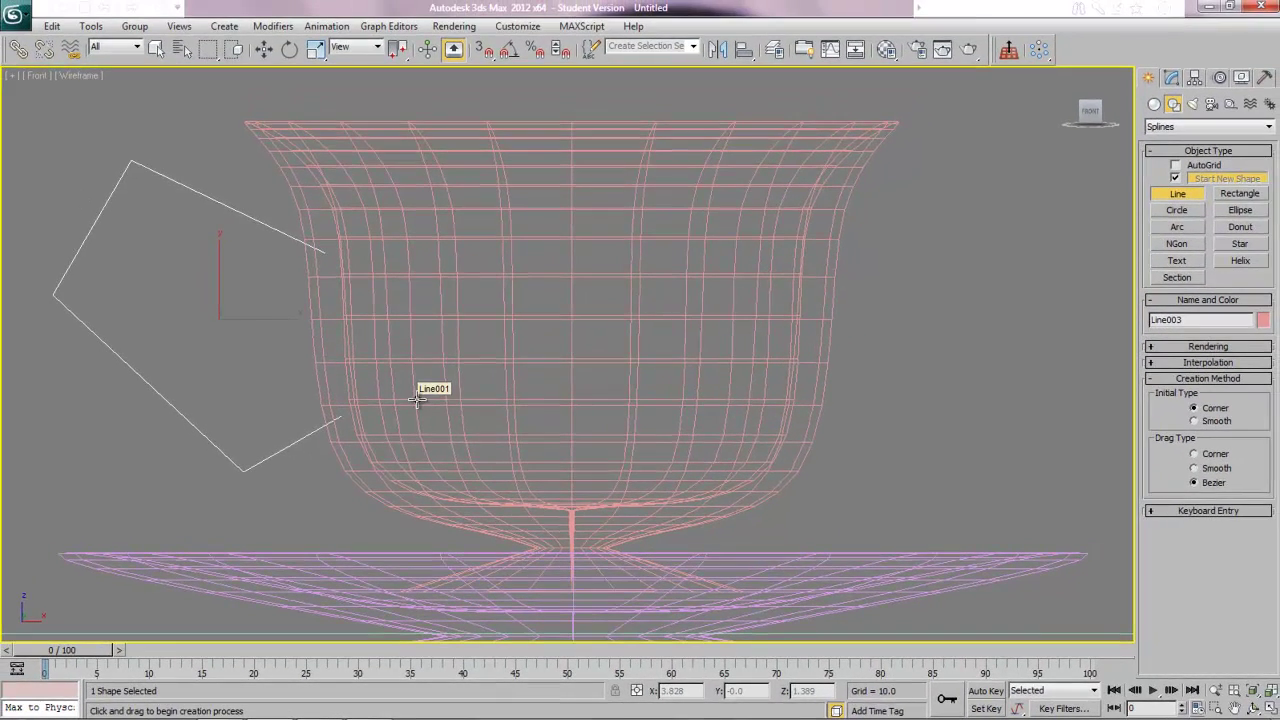
# - Convert the three middle vertices of the handle line to Smooth
pyautogui.click(1172, 77)
pyautogui.click(1151, 143)
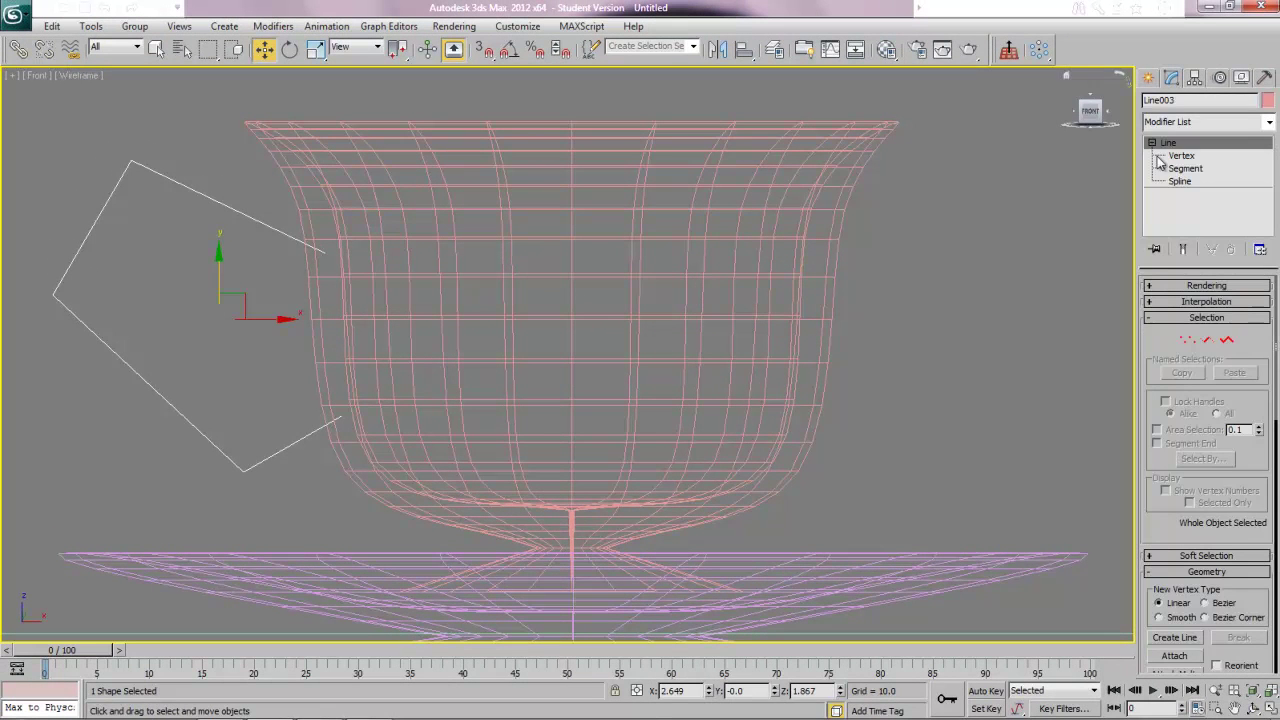
pyautogui.click(1181, 155)
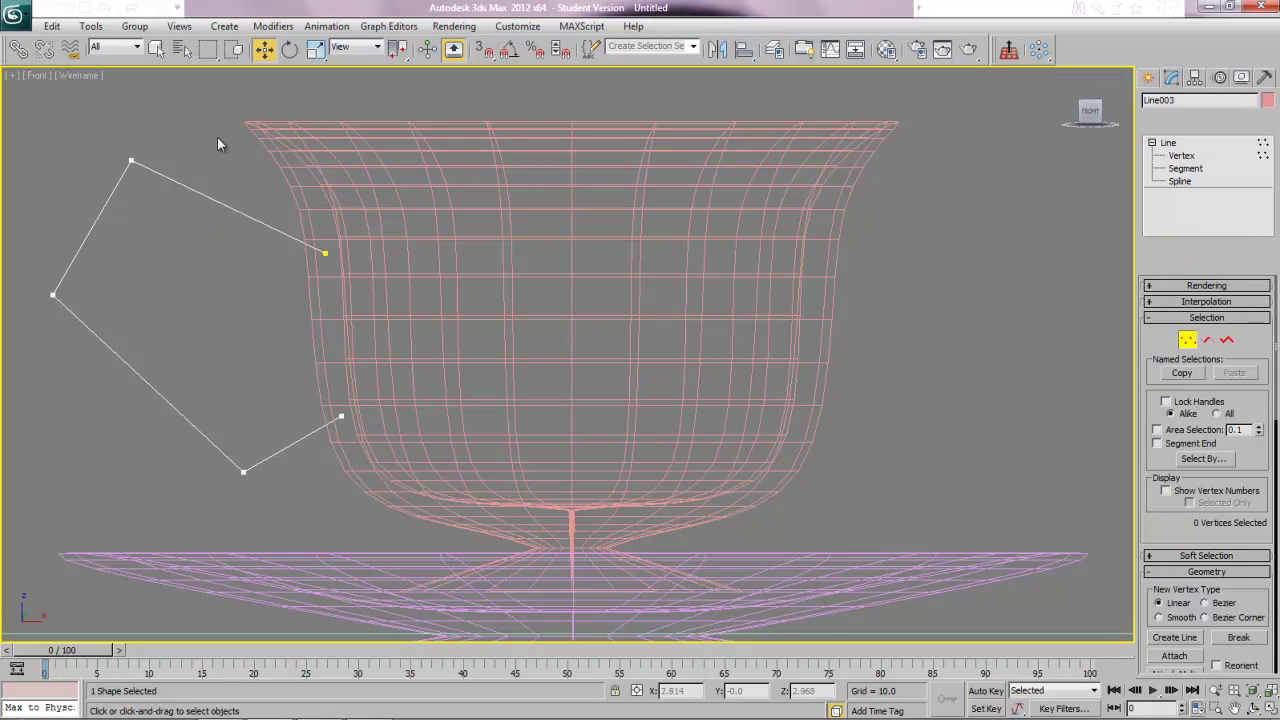
pyautogui.click(132, 161)
pyautogui.rightClick(135, 166)
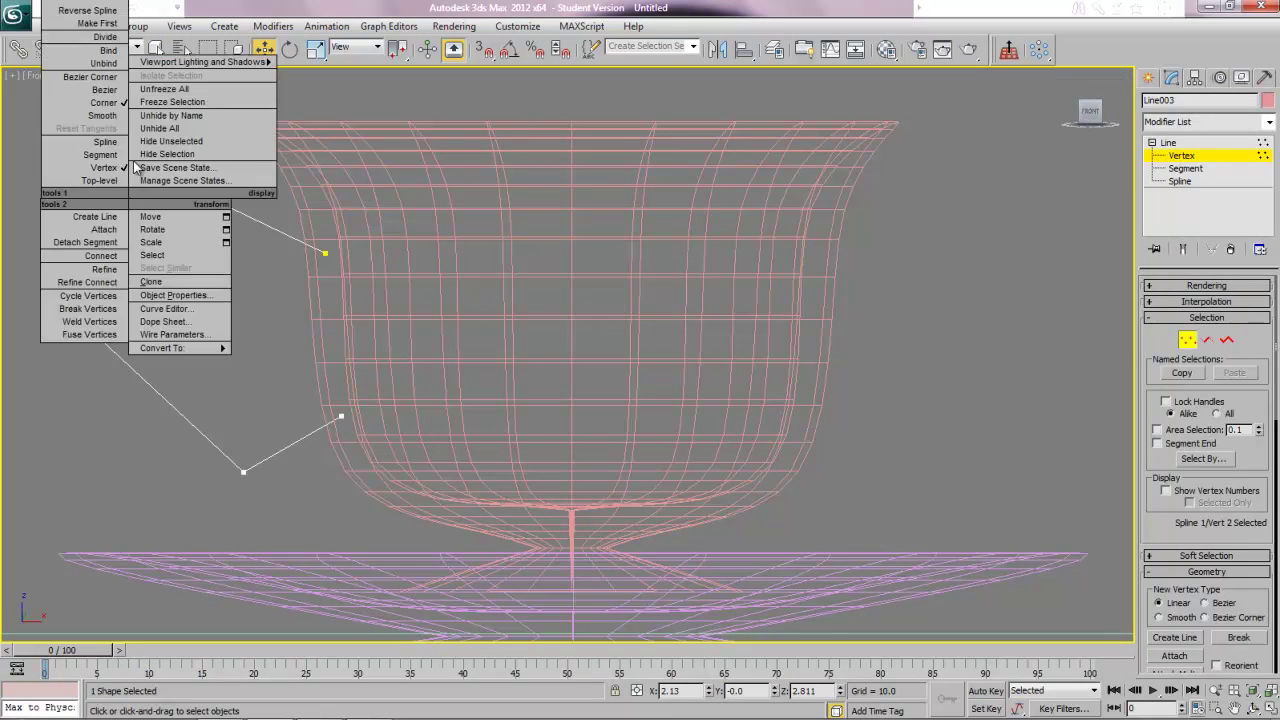
pyautogui.click(104, 91)
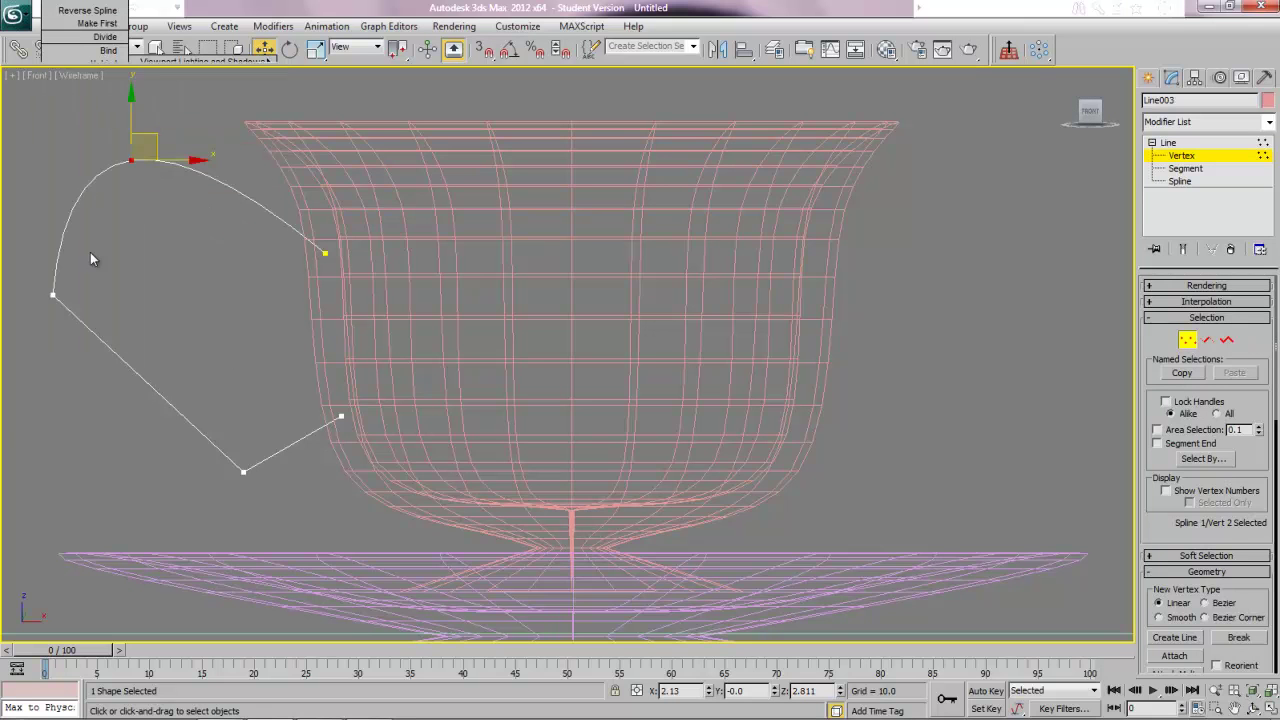
pyautogui.click(53, 295)
pyautogui.rightClick(53, 295)
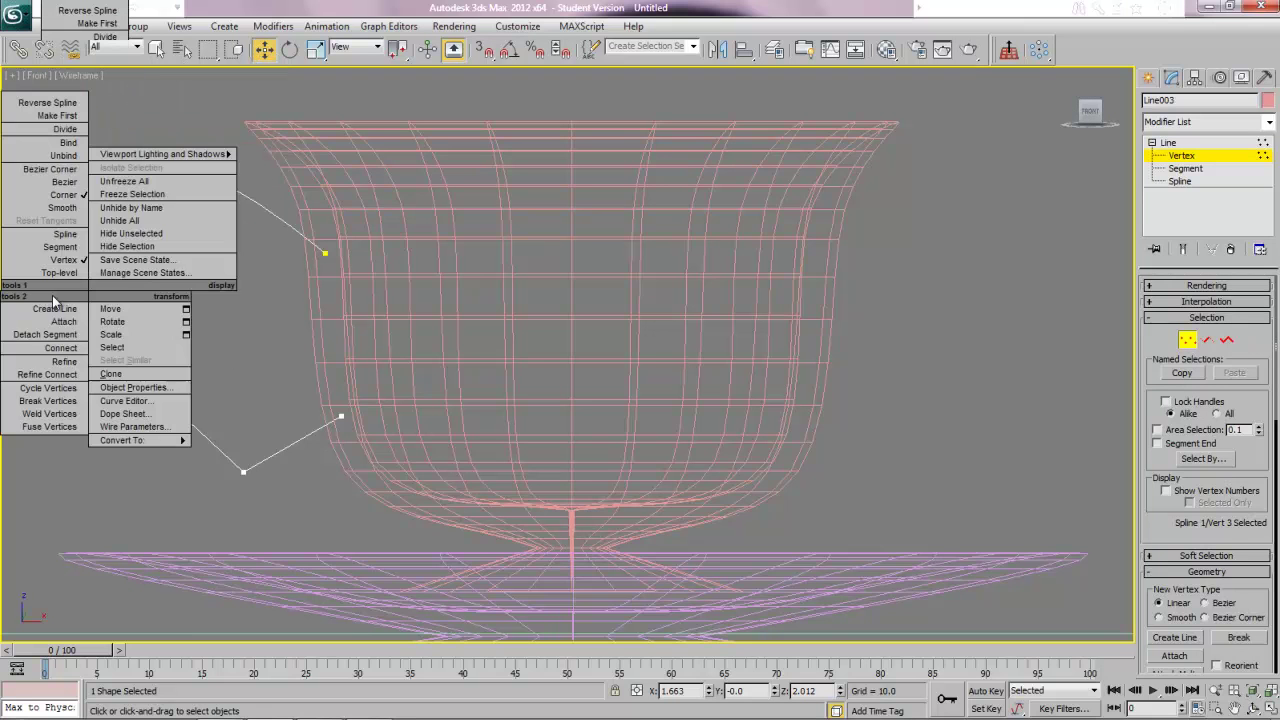
pyautogui.click(62, 205)
pyautogui.click(243, 473)
pyautogui.rightClick(243, 473)
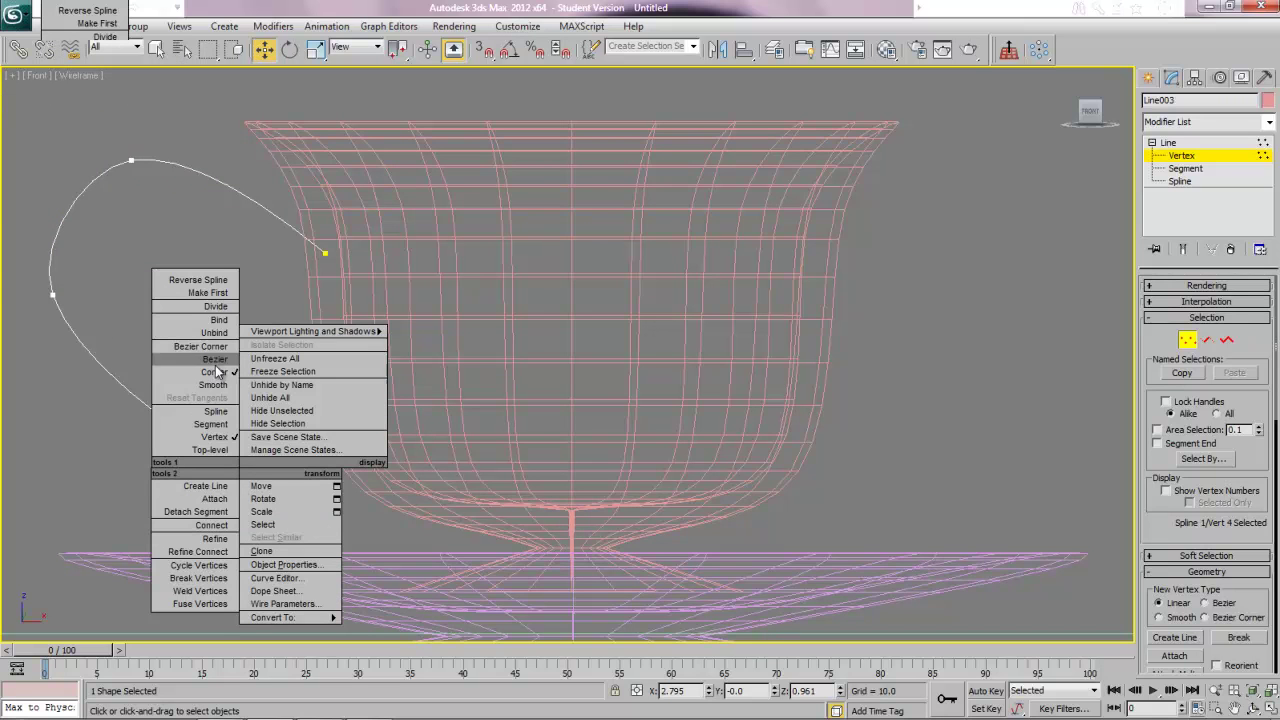
pyautogui.click(221, 398)
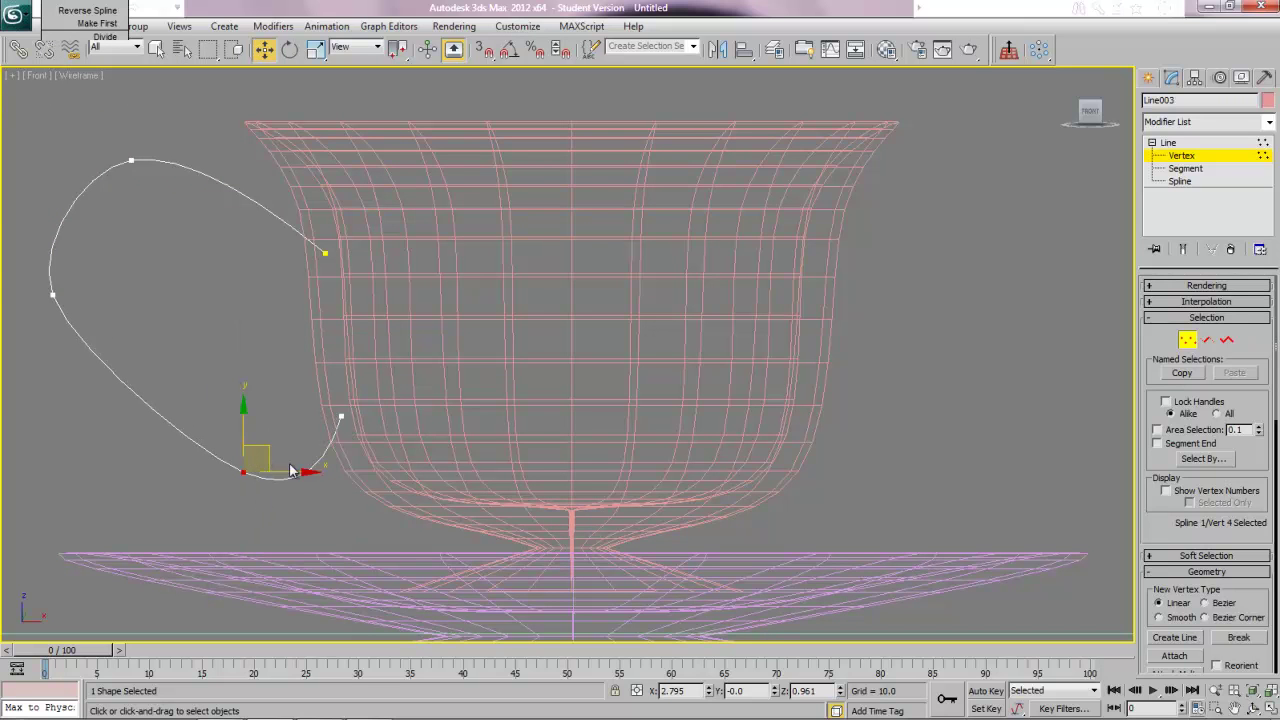
# - Reposition the handle line's lower, end and upper vertices into a rounded handle curve meeting the cup's lower wall, and leave vertex editing
pyautogui.moveTo(300, 470)
pyautogui.mouseDown()
pyautogui.moveTo(252, 468)
pyautogui.moveTo(322, 463)
pyautogui.mouseUp()
pyautogui.click(342, 418)
pyautogui.moveTo(338, 374); pyautogui.dragTo(355, 423)
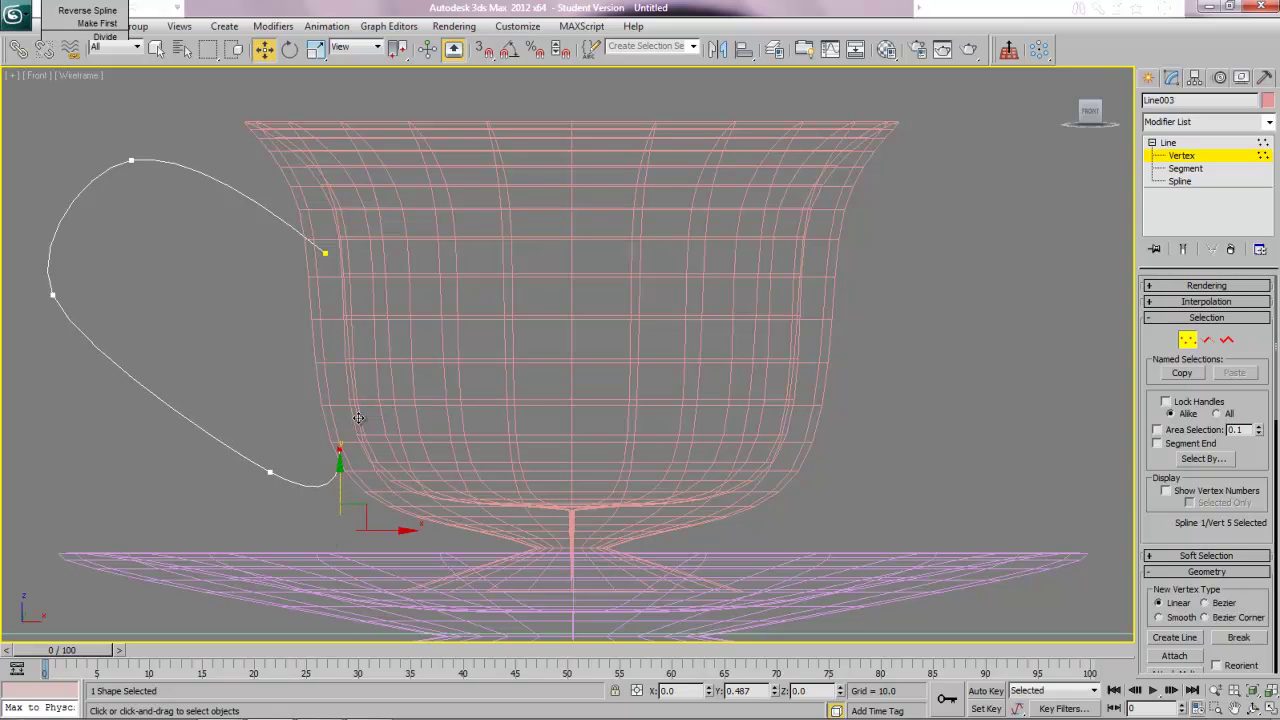
pyautogui.click(270, 472)
pyautogui.moveTo(267, 447); pyautogui.dragTo(276, 343)
pyautogui.click(340, 451)
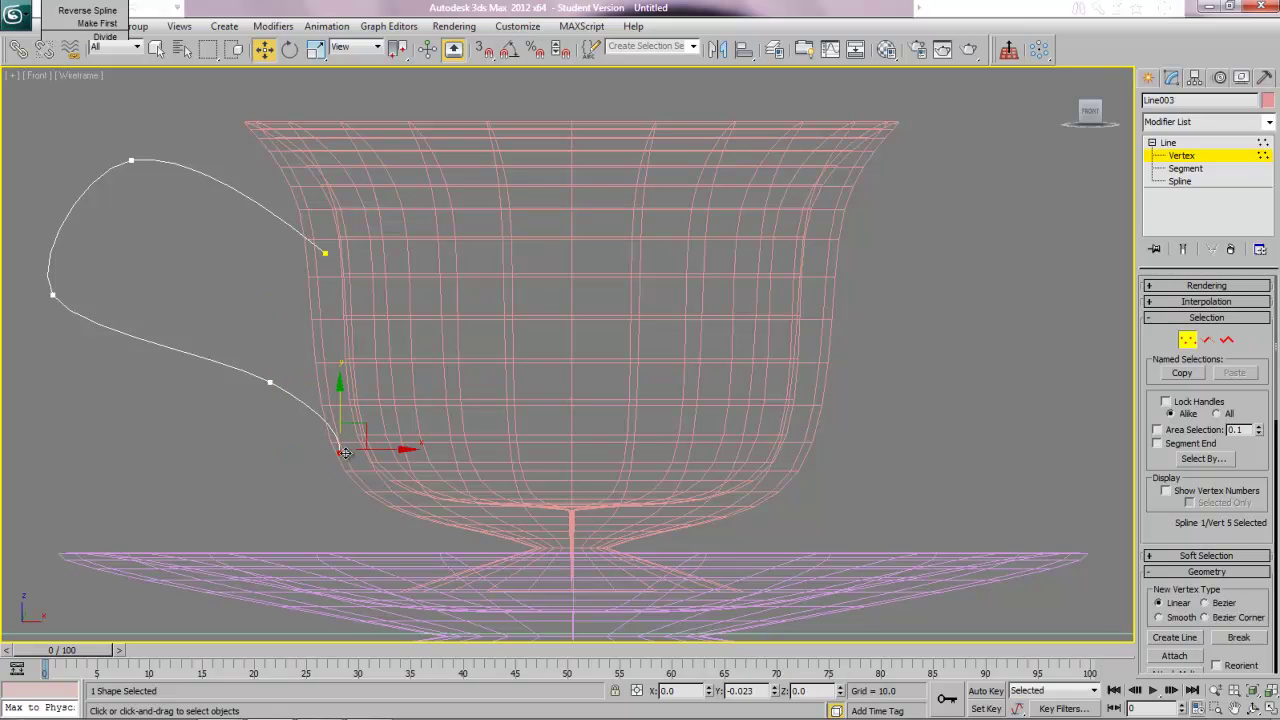
pyautogui.click(270, 381)
pyautogui.moveTo(270, 358); pyautogui.dragTo(208, 382)
pyautogui.click(134, 158)
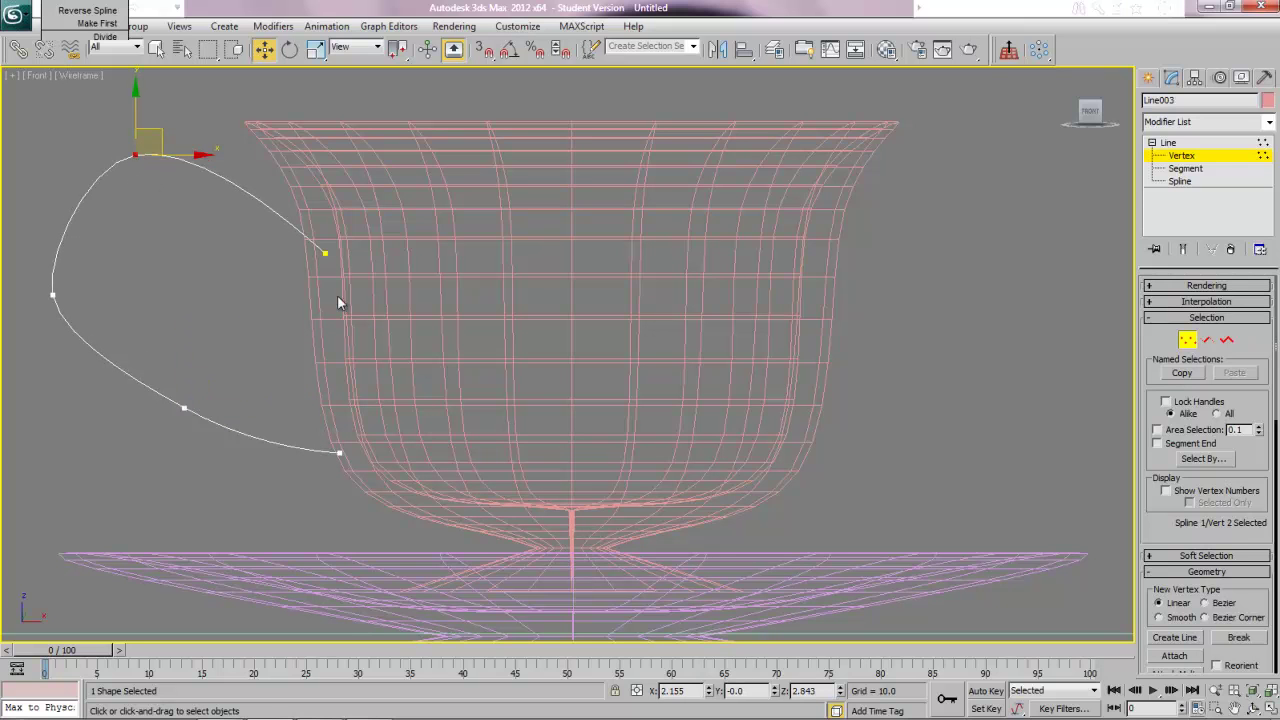
pyautogui.click(1190, 156)
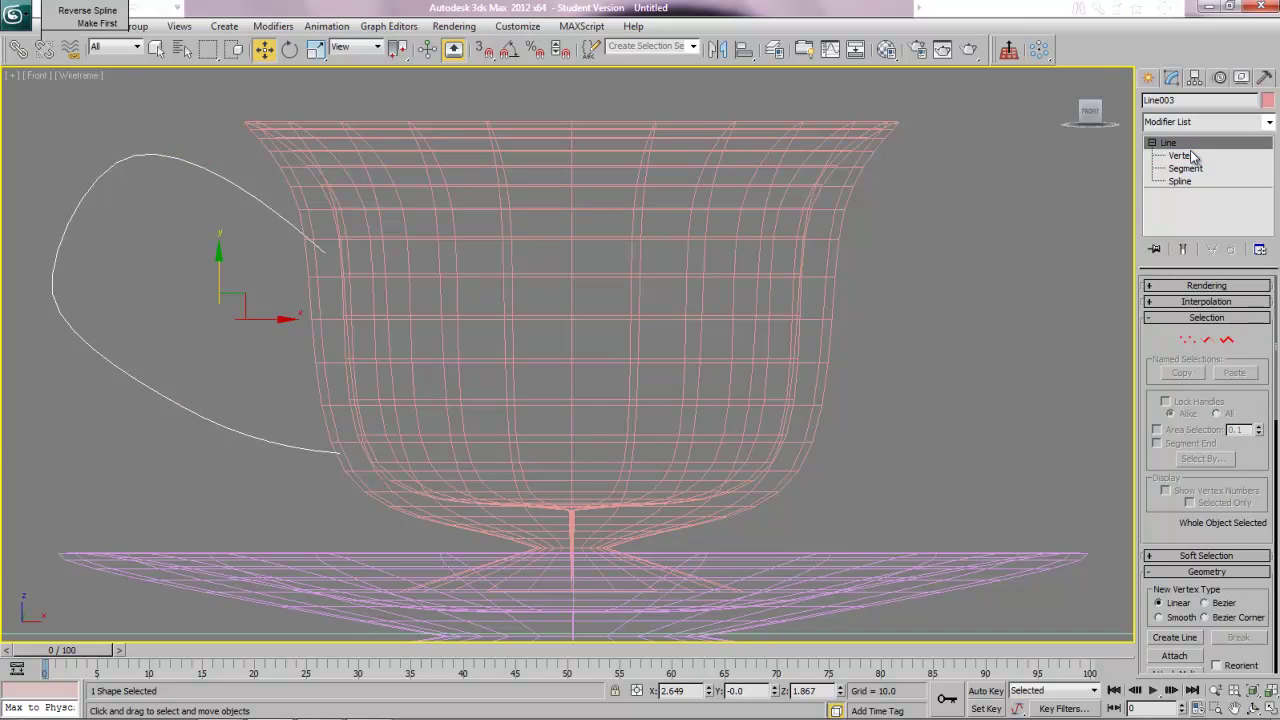
# - Draw a small circle with a radius of about 0.1 inside the handle curve
pyautogui.click(1151, 80)
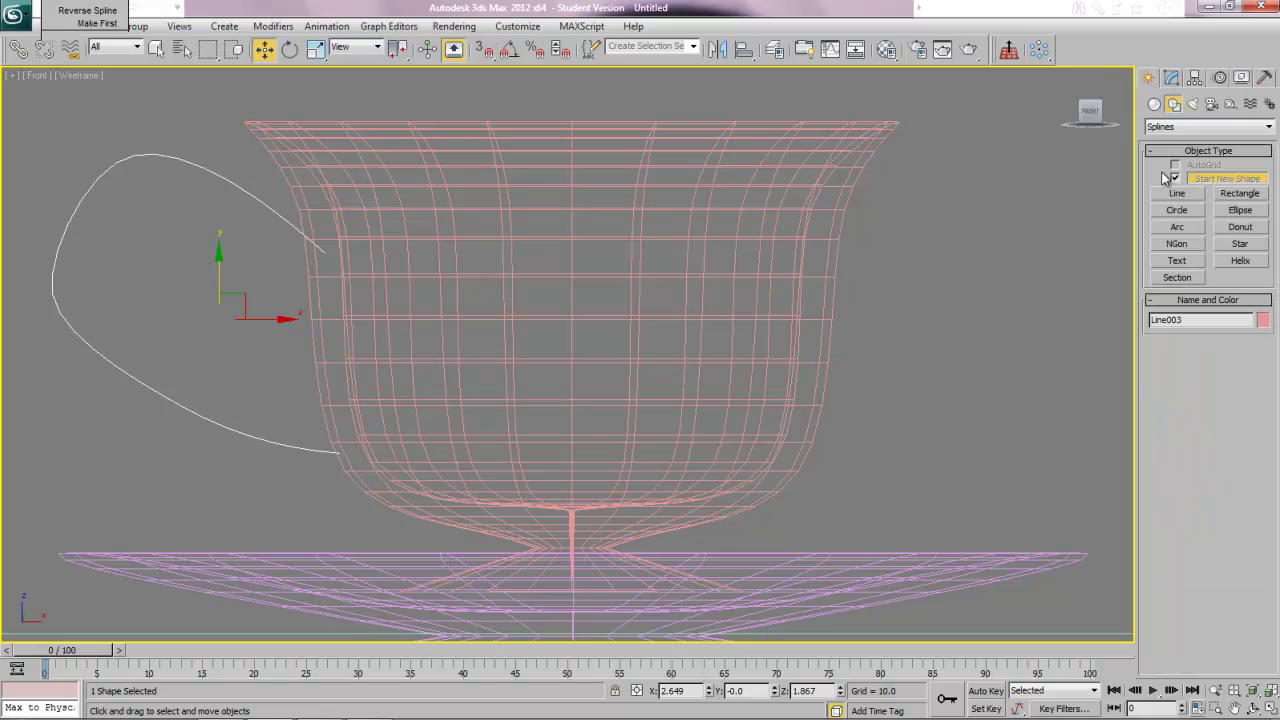
pyautogui.click(1175, 212)
pyautogui.moveTo(169, 270); pyautogui.dragTo(175, 280)
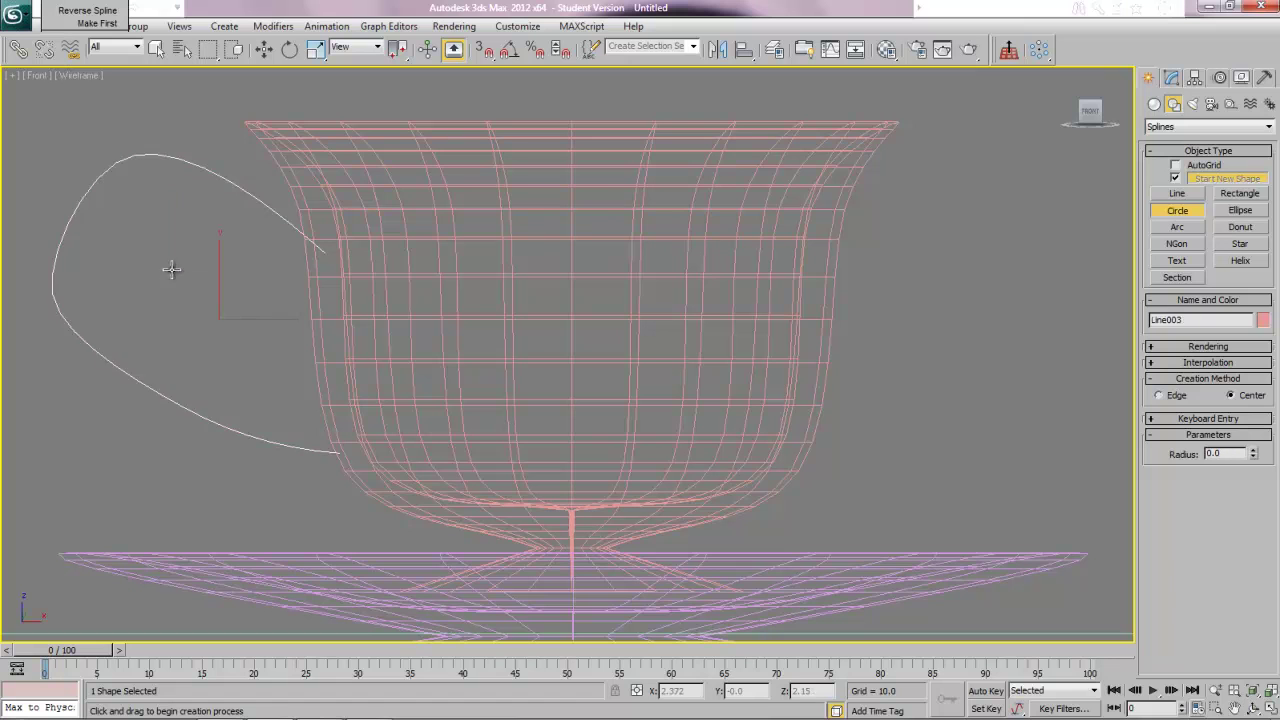
pyautogui.click(178, 281)
pyautogui.moveTo(178, 281); pyautogui.dragTo(179, 299)
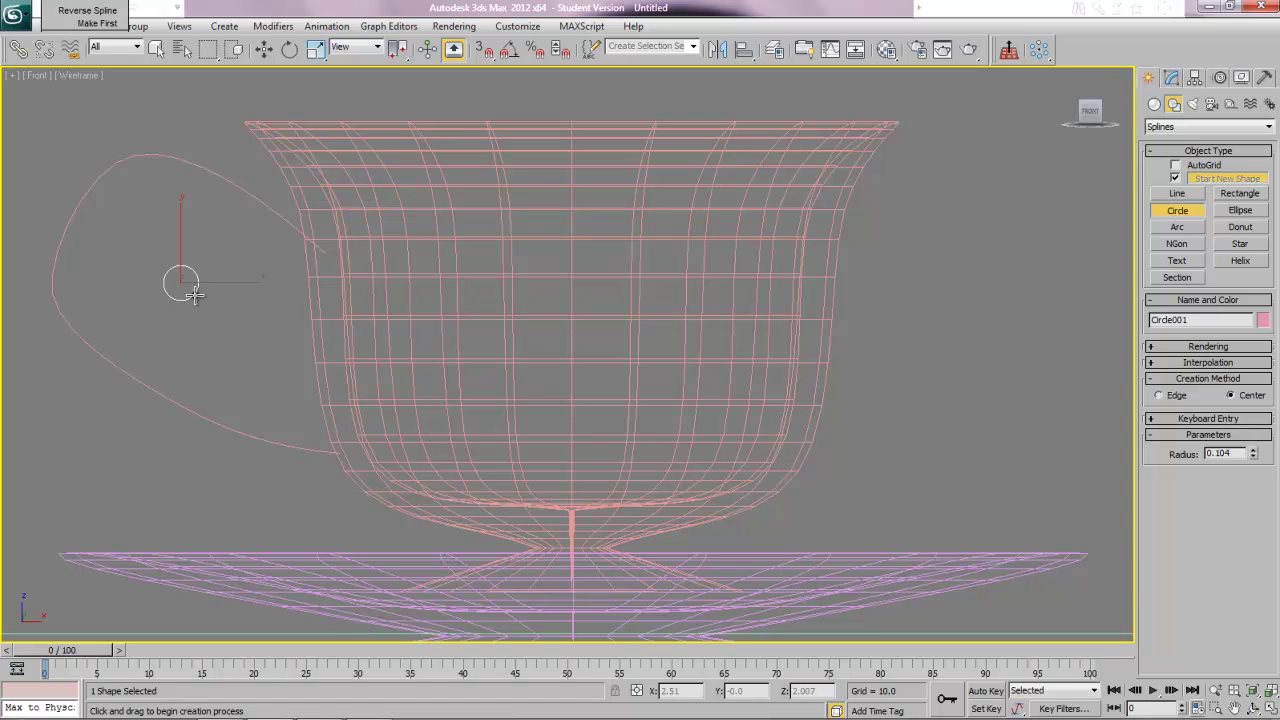
# - Convert the small circle to an Editable Spline
pyautogui.press('w')
pyautogui.rightClick(193, 293)
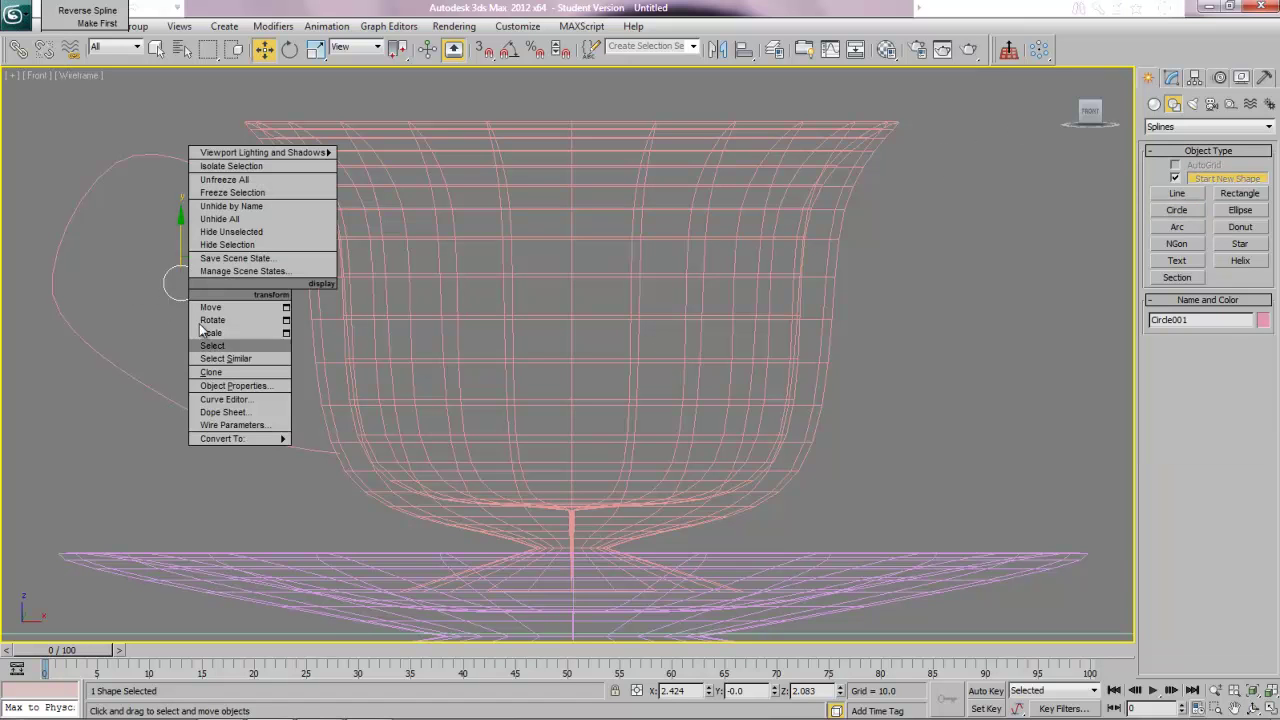
pyautogui.moveTo(210, 440)
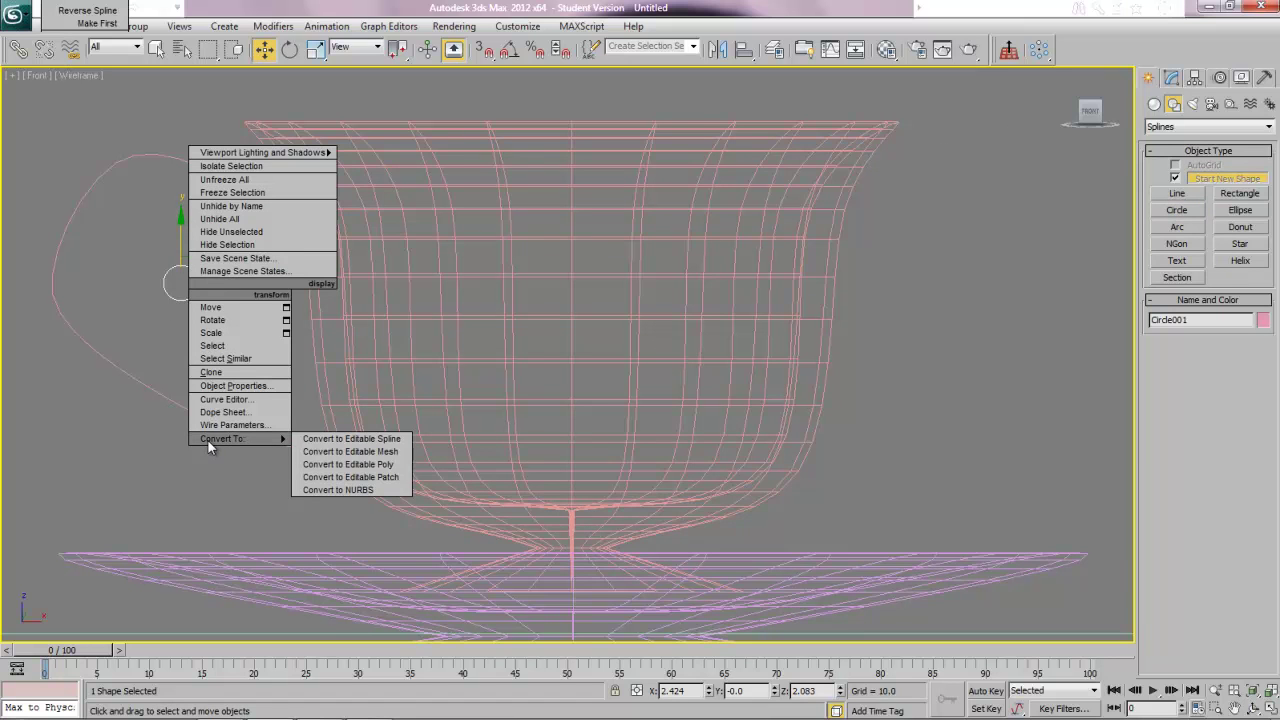
pyautogui.click(340, 439)
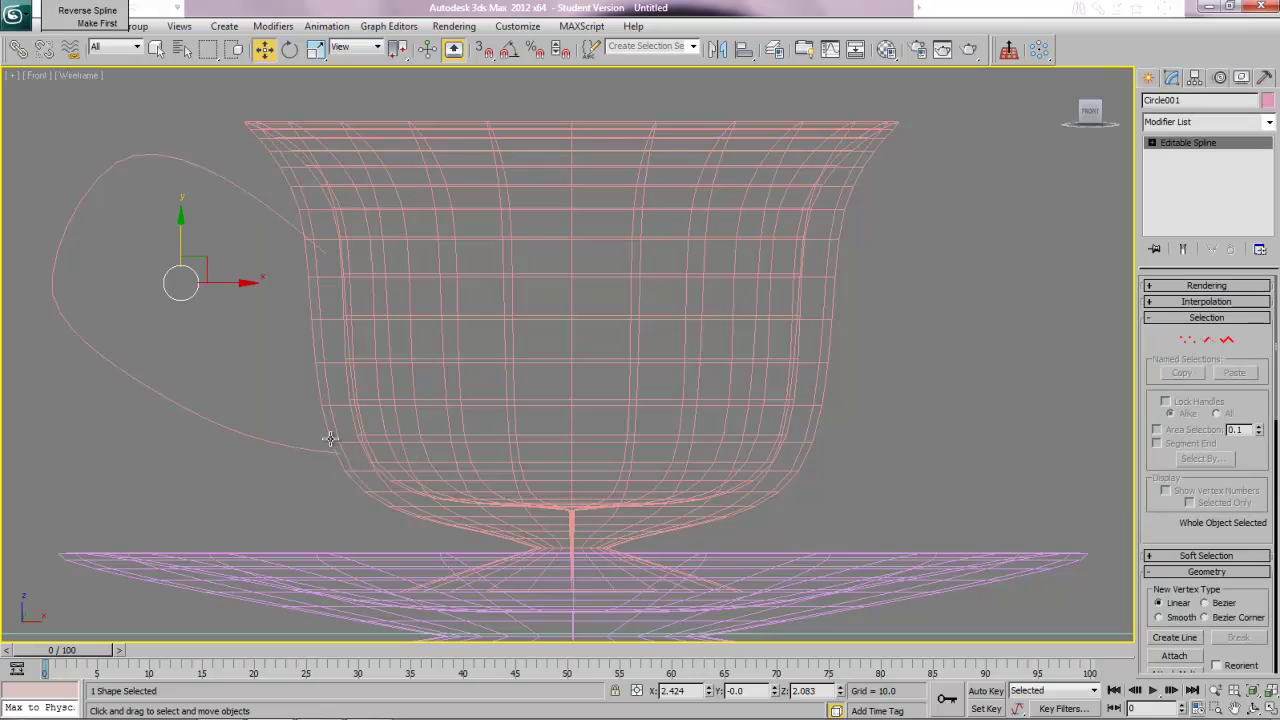
# - Move the circle's upper and lower vertices inward to flatten it into a rounded oblong profile, and leave vertex editing
pyautogui.click(1188, 341)
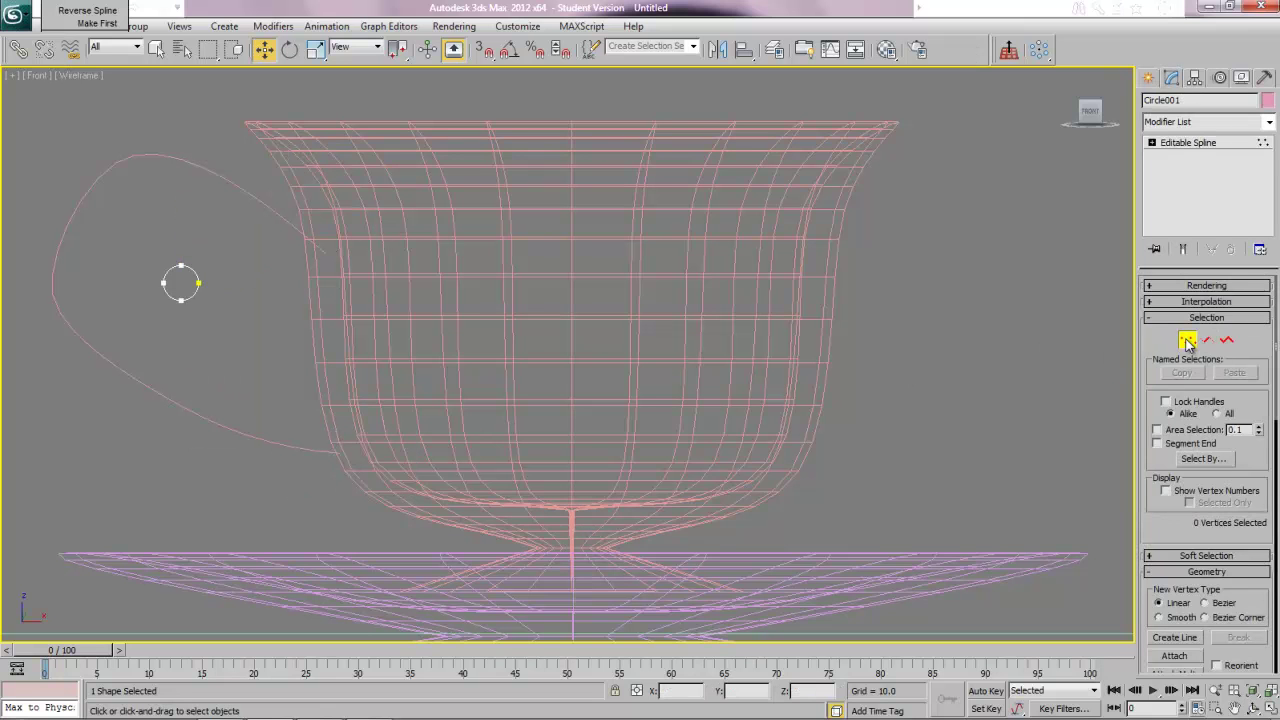
pyautogui.click(181, 268)
pyautogui.moveTo(182, 238)
pyautogui.mouseDown()
pyautogui.moveTo(181, 305)
pyautogui.moveTo(184, 261)
pyautogui.mouseUp()
pyautogui.click(181, 300)
pyautogui.click(185, 335)
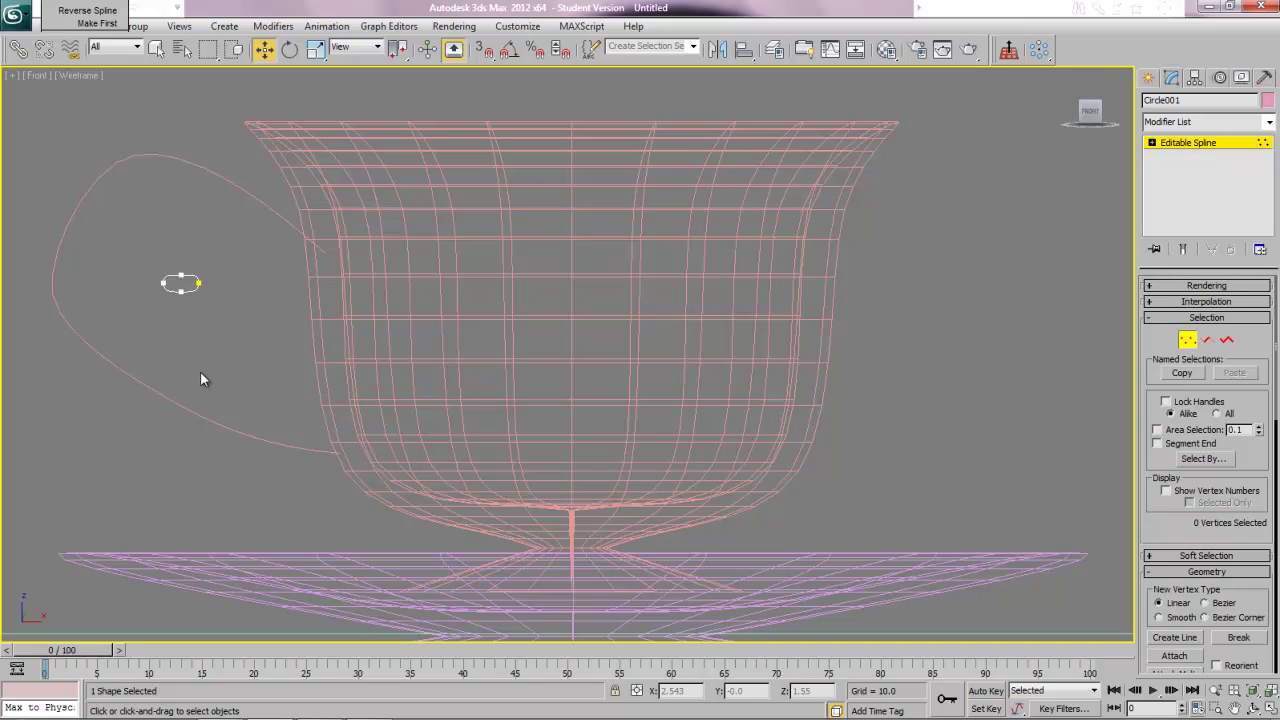
pyautogui.click(1184, 143)
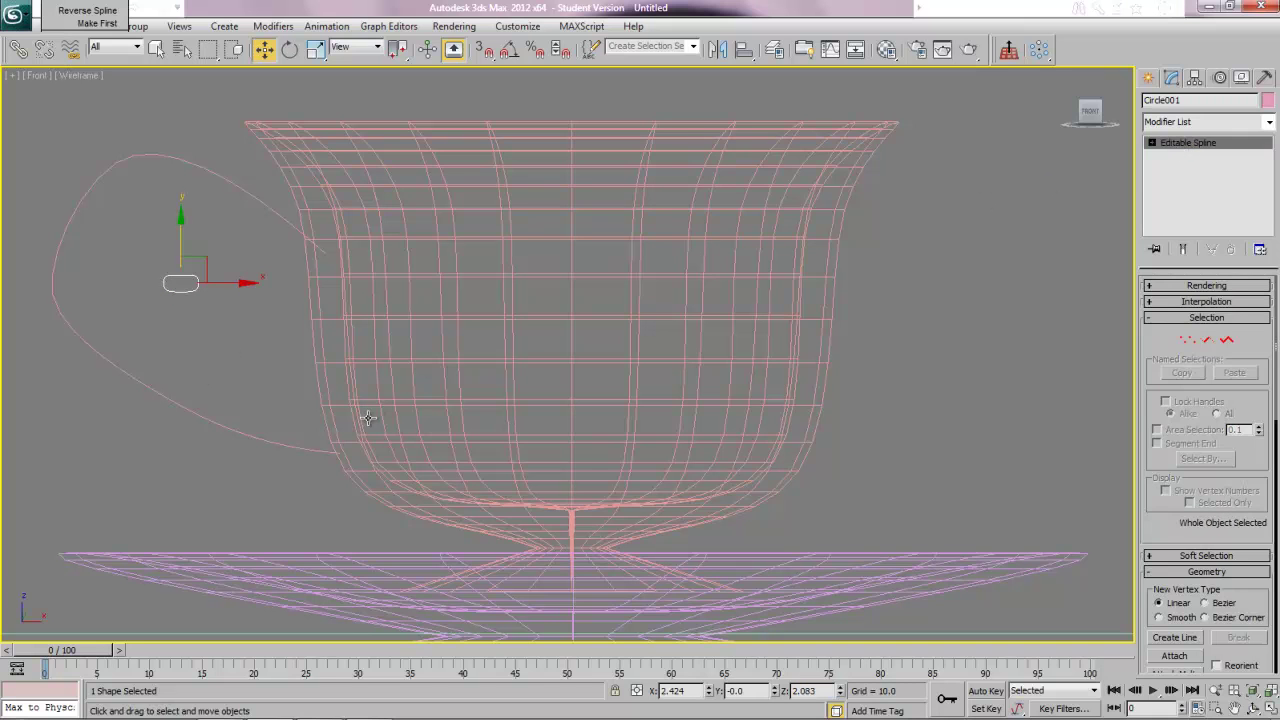
# - Loft the flattened oblong shape along the handle line to create a solid cup handle
pyautogui.click(233, 183)
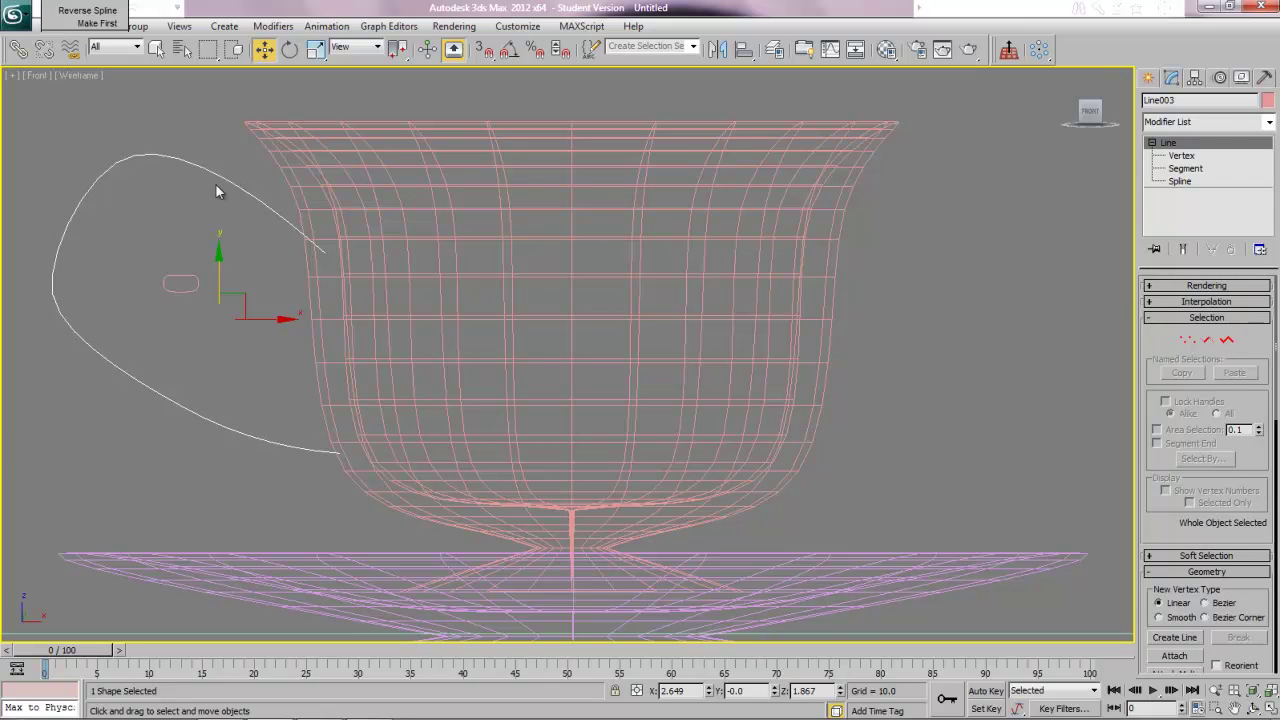
pyautogui.click(1149, 78)
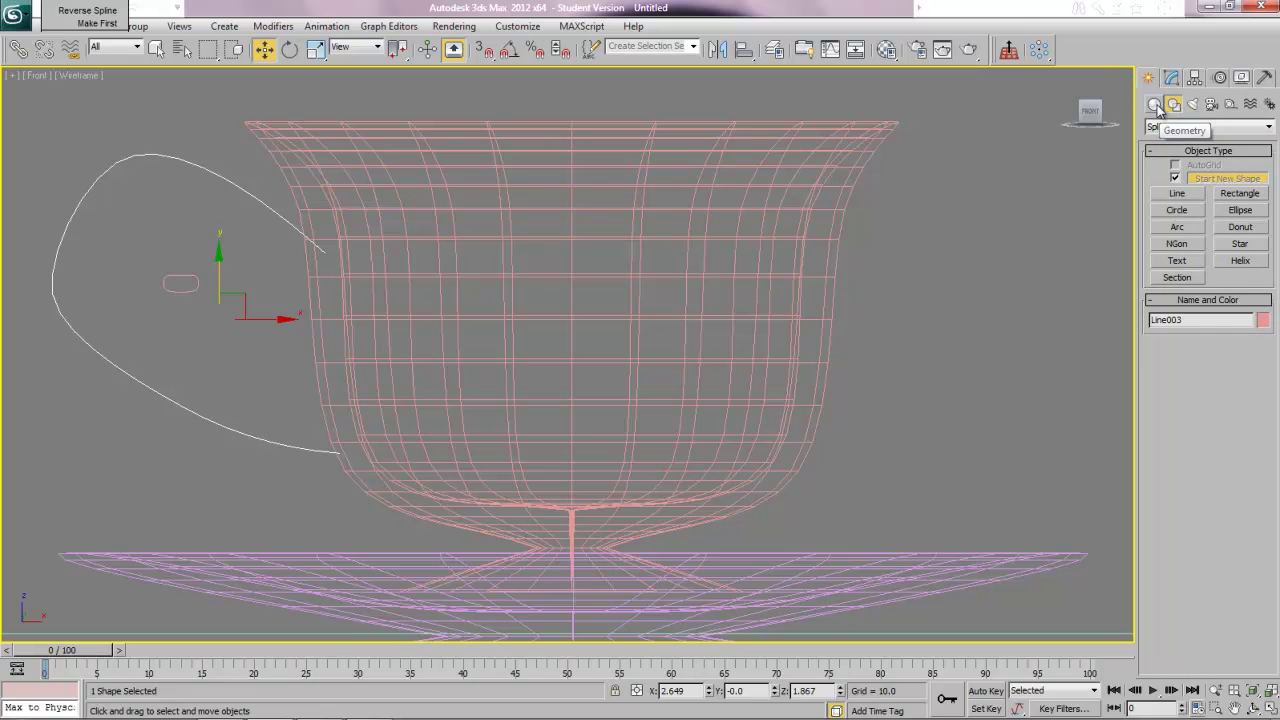
pyautogui.click(1155, 105)
pyautogui.click(1168, 128)
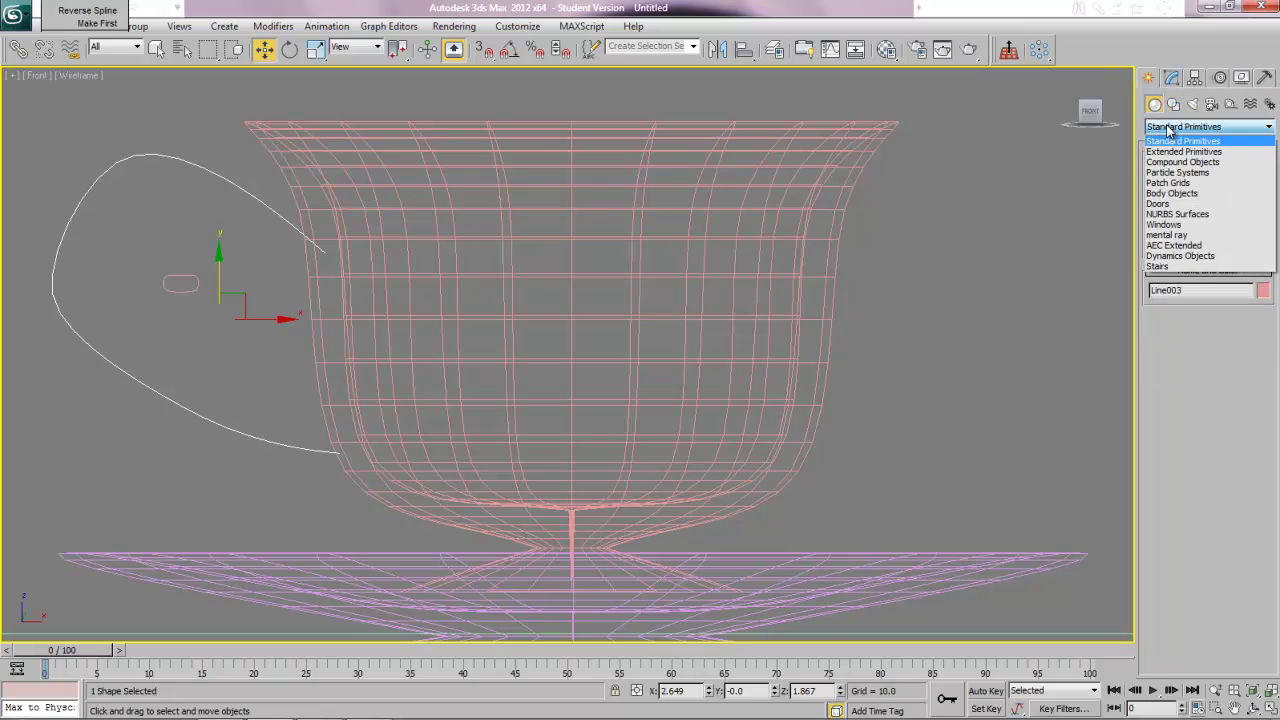
pyautogui.click(1168, 163)
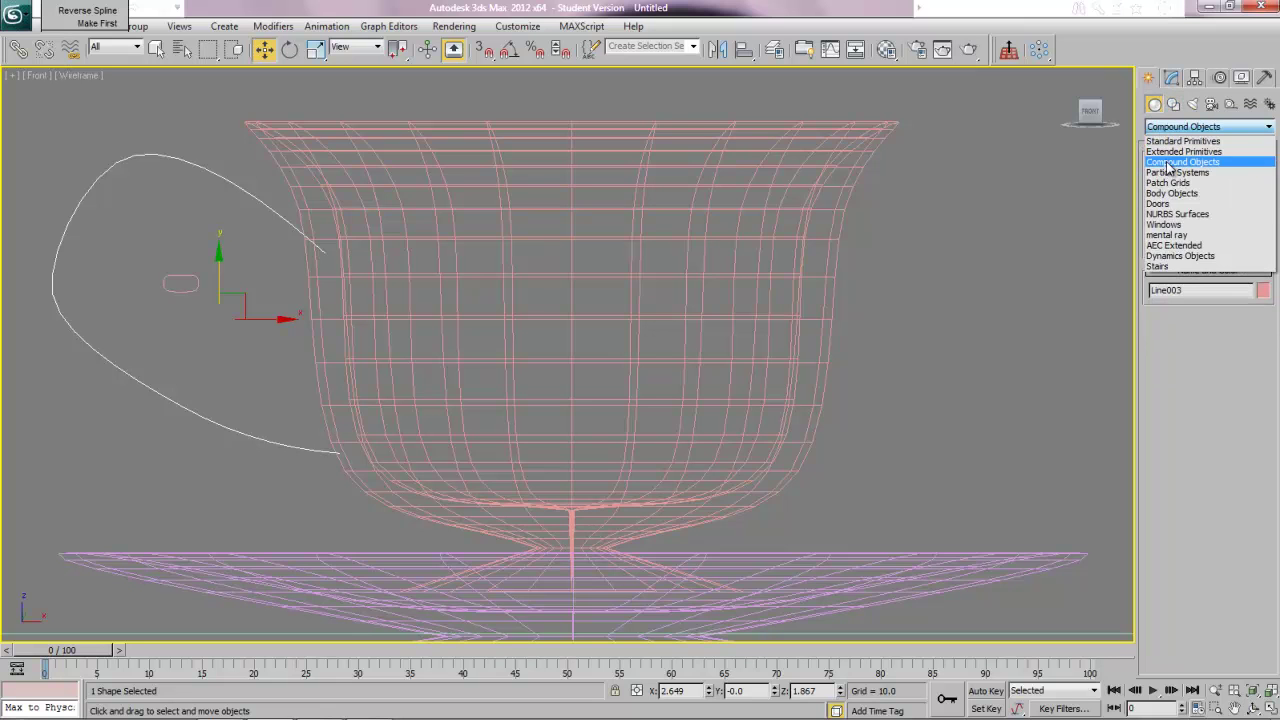
pyautogui.click(1176, 248)
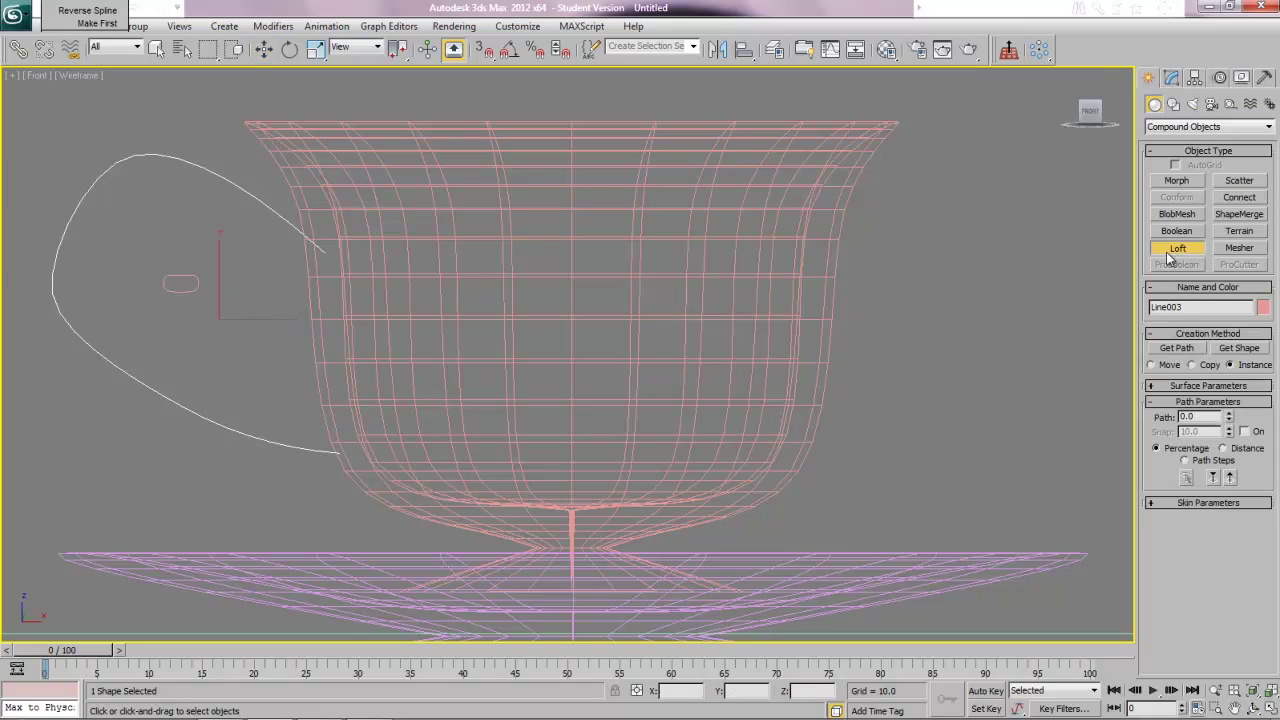
pyautogui.click(1243, 350)
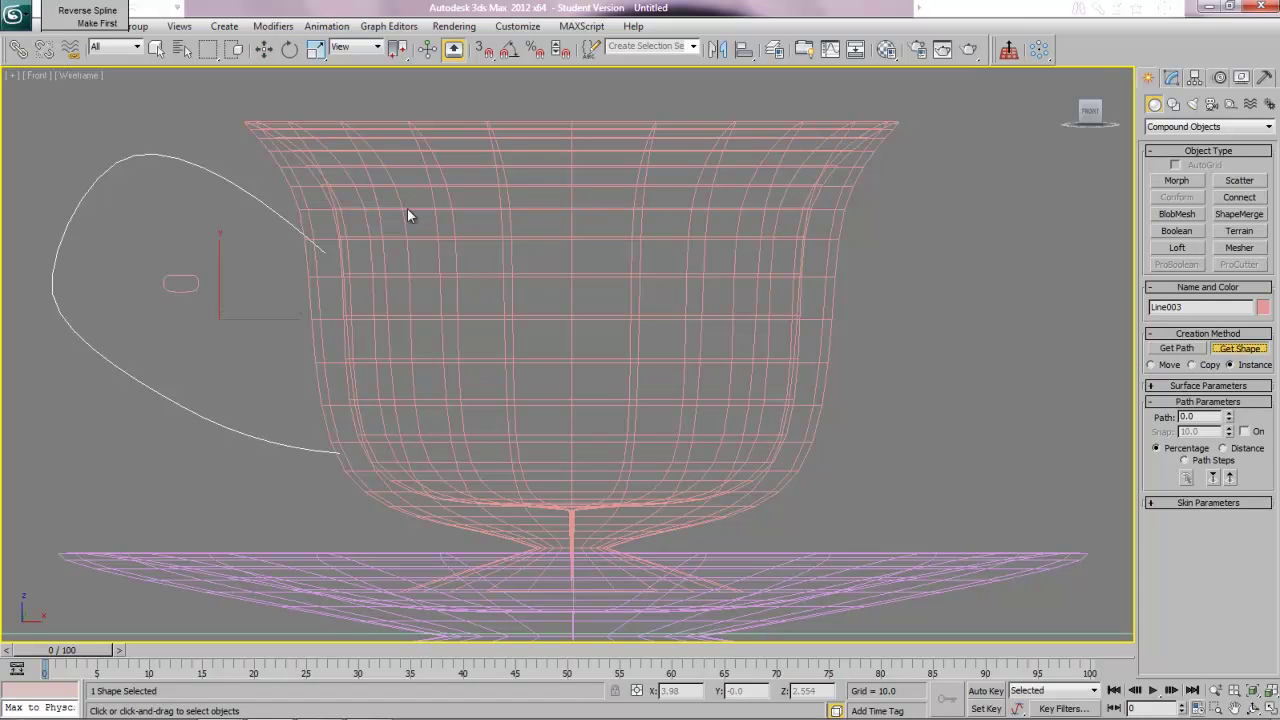
pyautogui.click(179, 271)
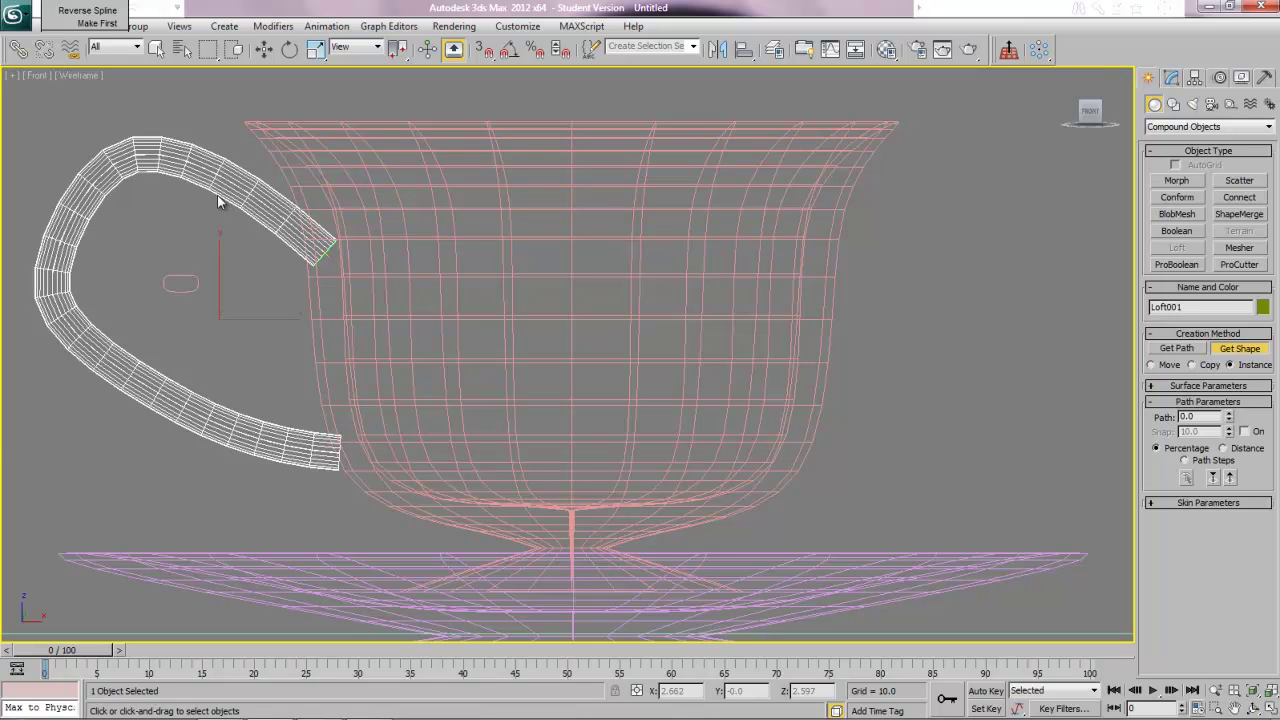
# - Display the front view as Shaded and tilt it to show the cup and handle from slightly above
pyautogui.click(78, 77)
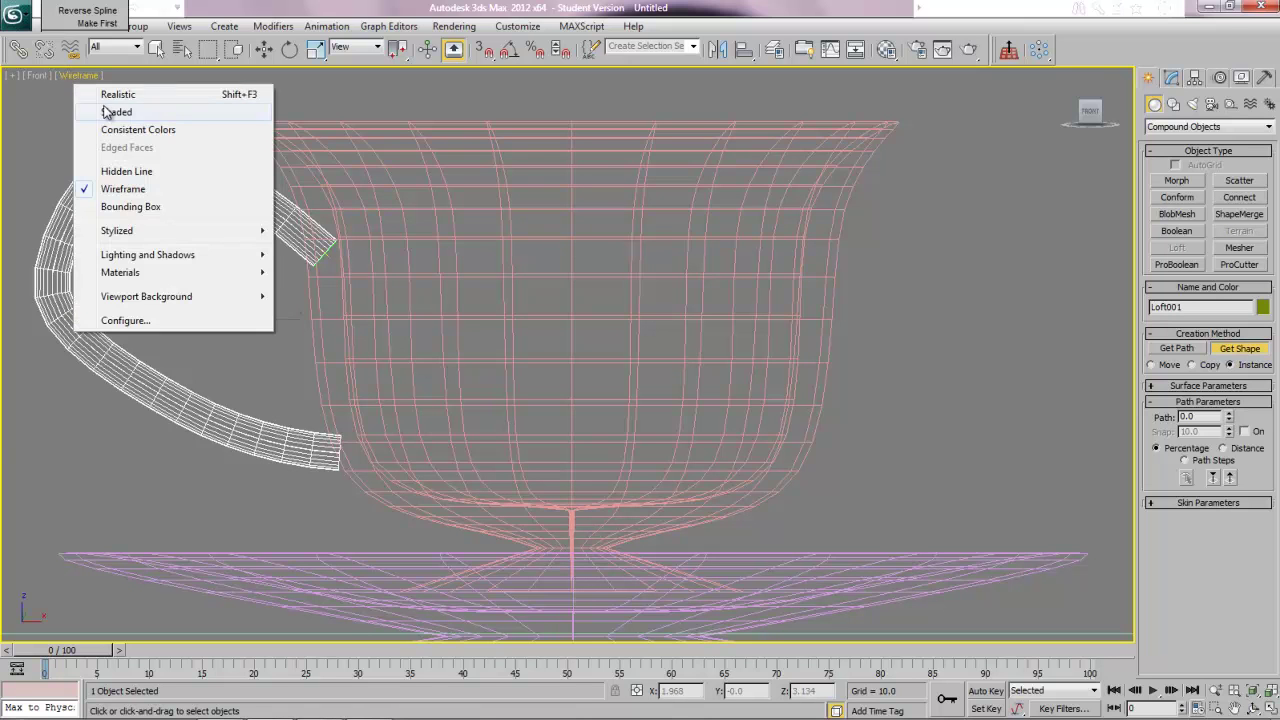
pyautogui.click(107, 115)
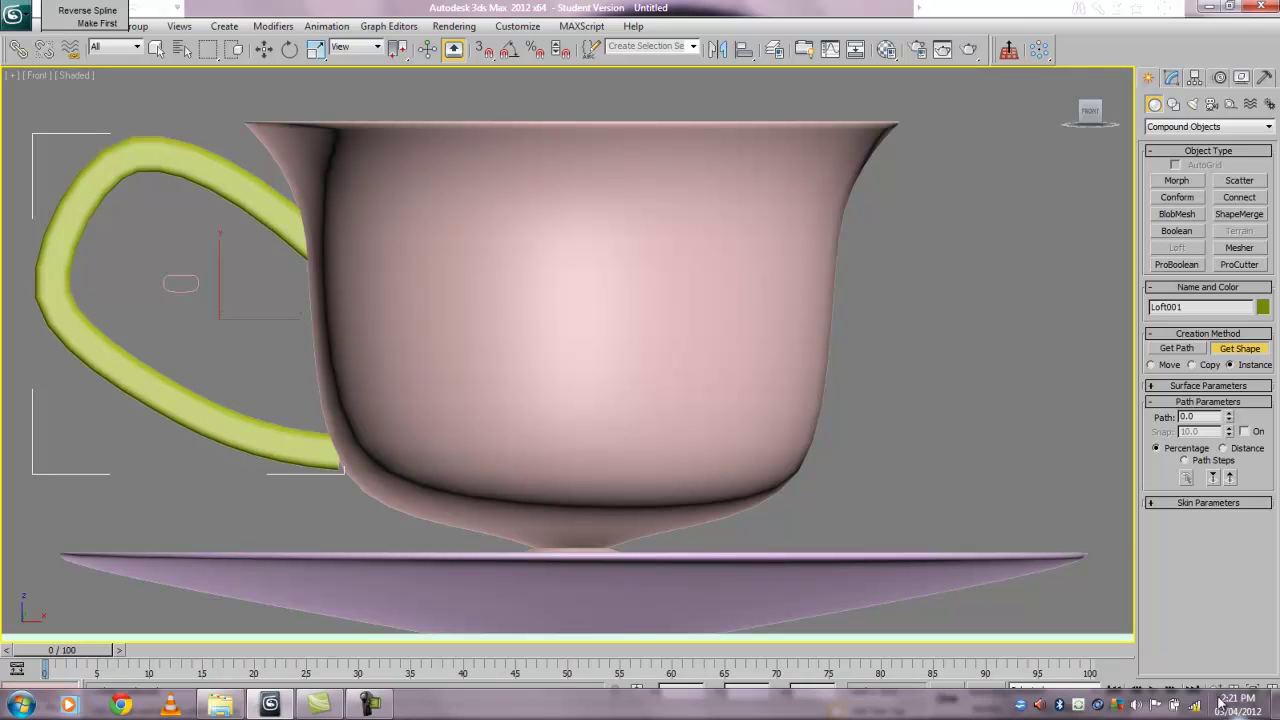
pyautogui.click(1253, 707)
pyautogui.moveTo(414, 357); pyautogui.dragTo(260, 312)
pyautogui.moveTo(563, 317); pyautogui.dragTo(569, 350)
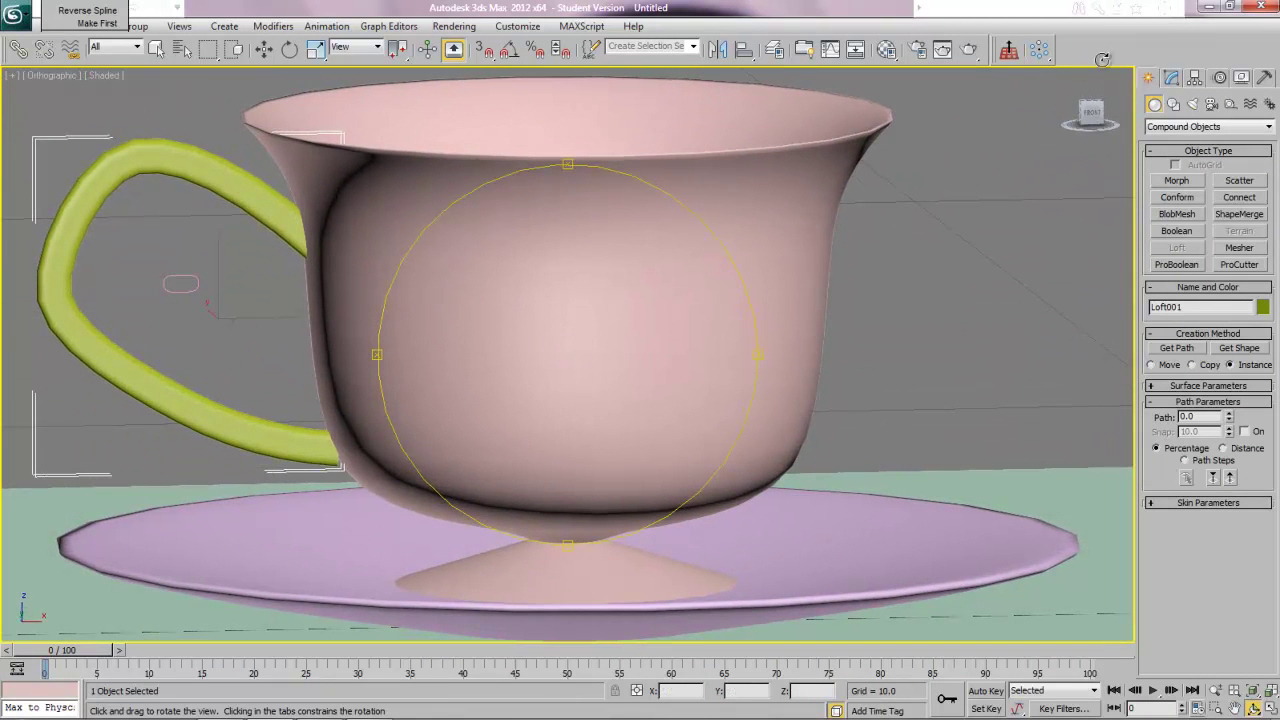
pyautogui.press('w')
# - Apply a Twist deformation to the handle loft and set its start control point to 90
pyautogui.click(1171, 77)
pyautogui.click(1152, 143)
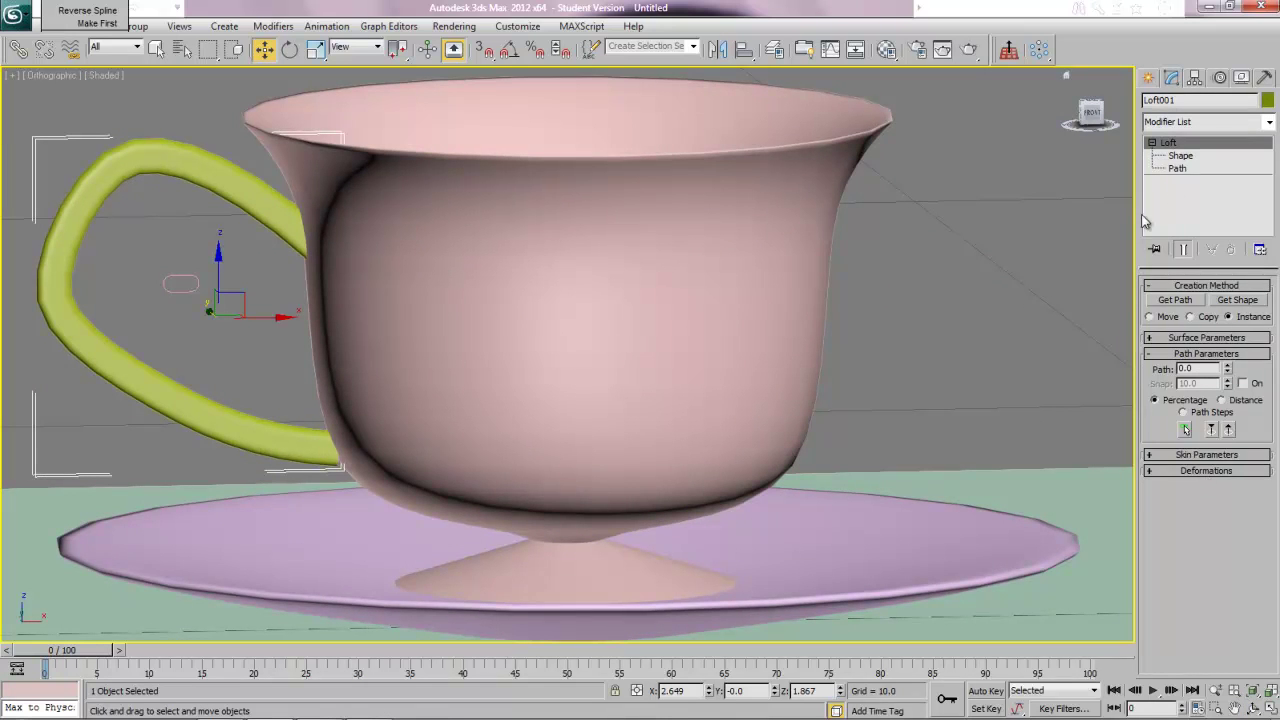
pyautogui.click(1178, 157)
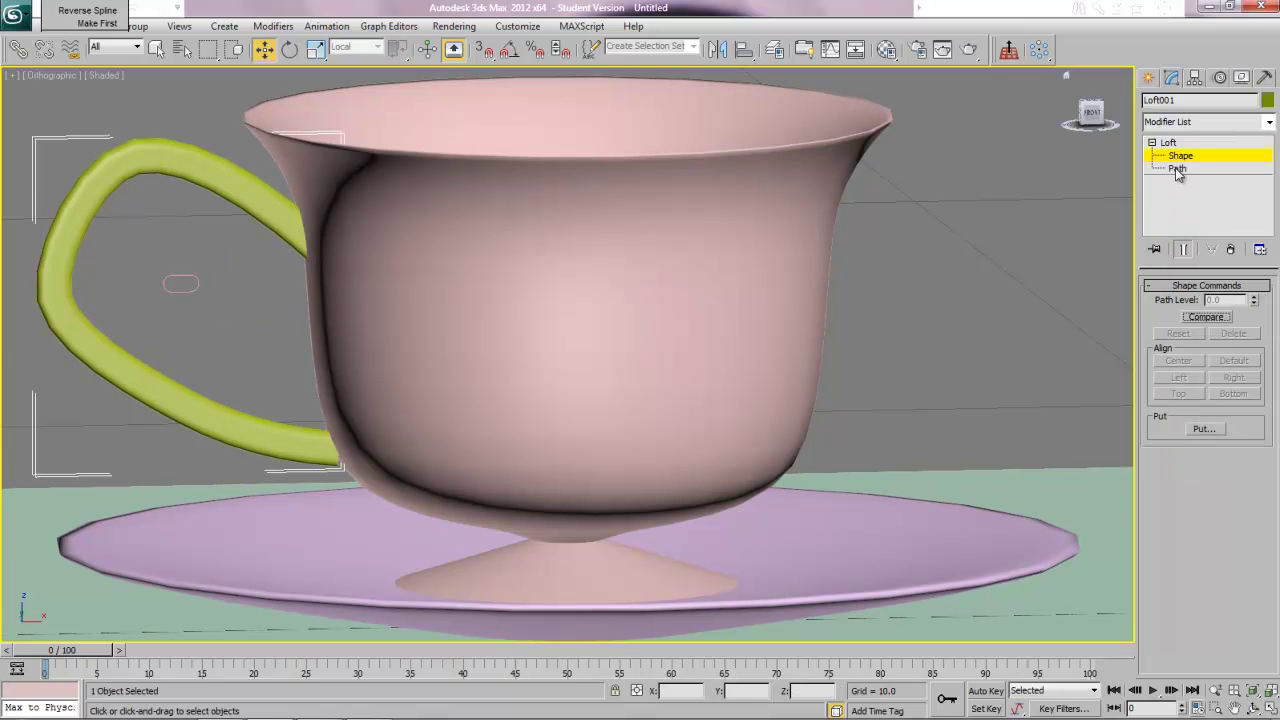
pyautogui.click(1168, 142)
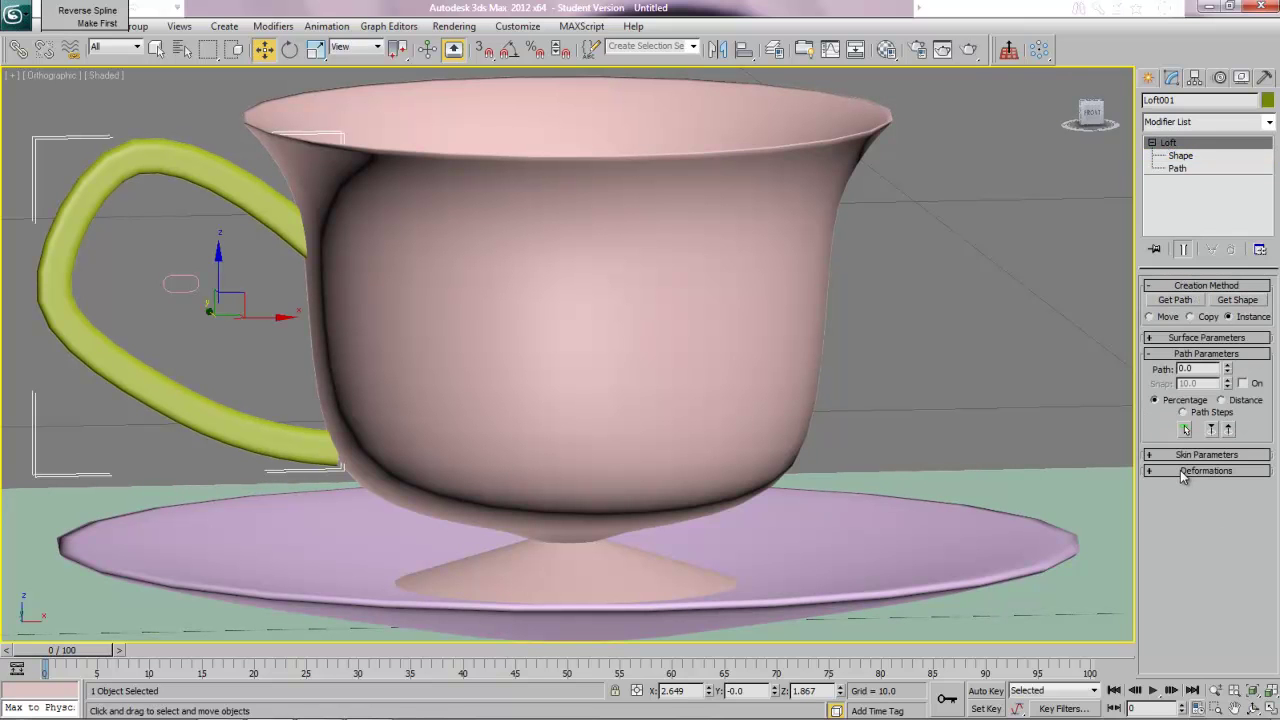
pyautogui.click(1188, 474)
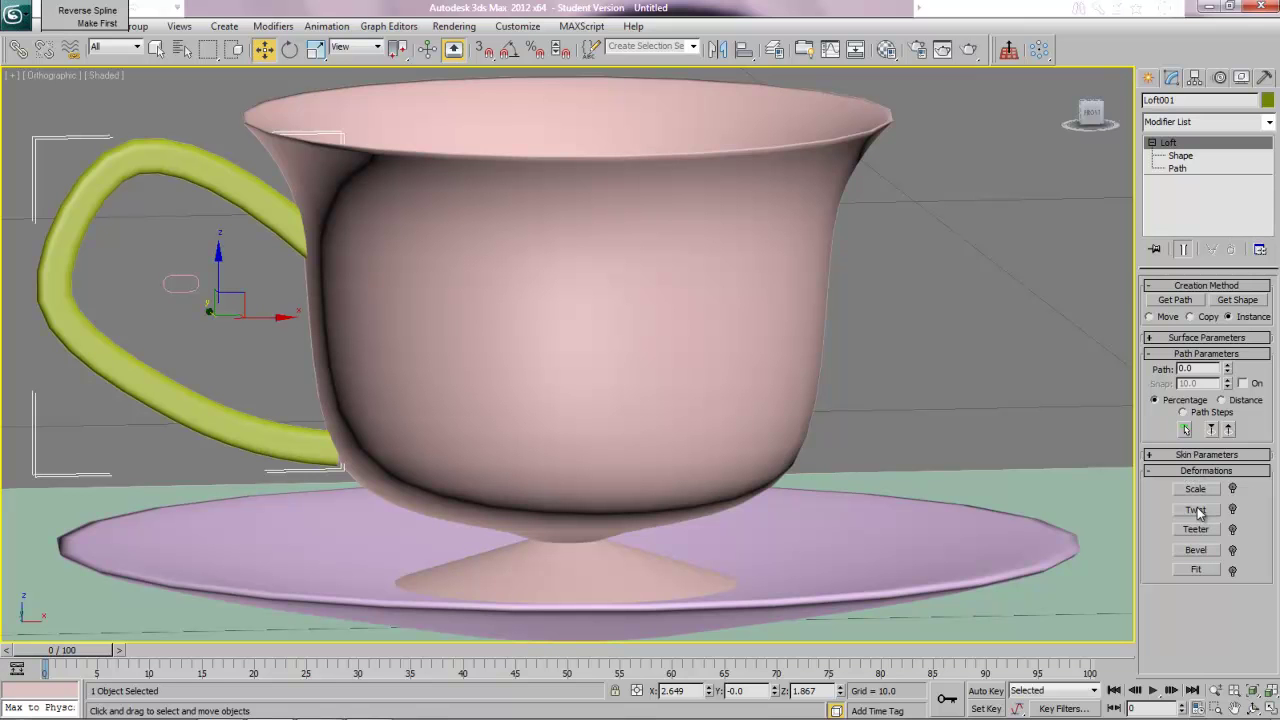
pyautogui.click(1196, 510)
pyautogui.moveTo(320, 96); pyautogui.dragTo(900, 302)
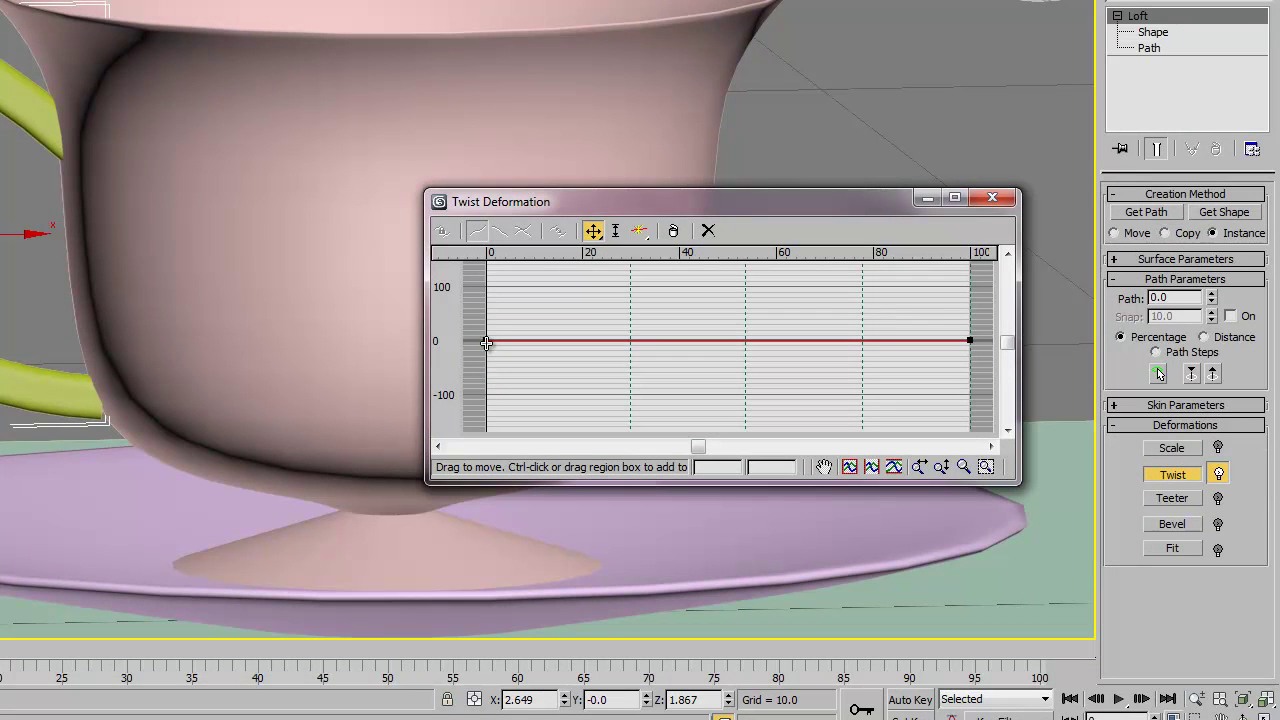
pyautogui.moveTo(486, 340); pyautogui.dragTo(484, 295)
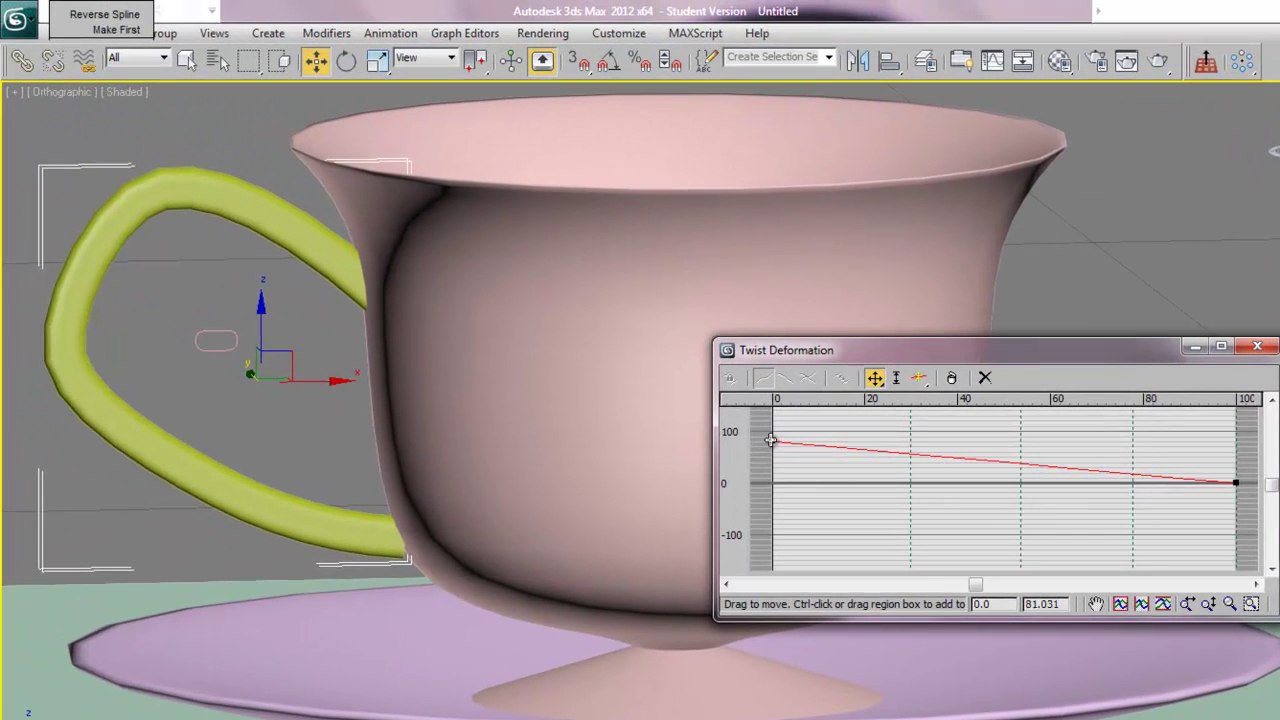
pyautogui.moveTo(770, 440); pyautogui.dragTo(771, 437)
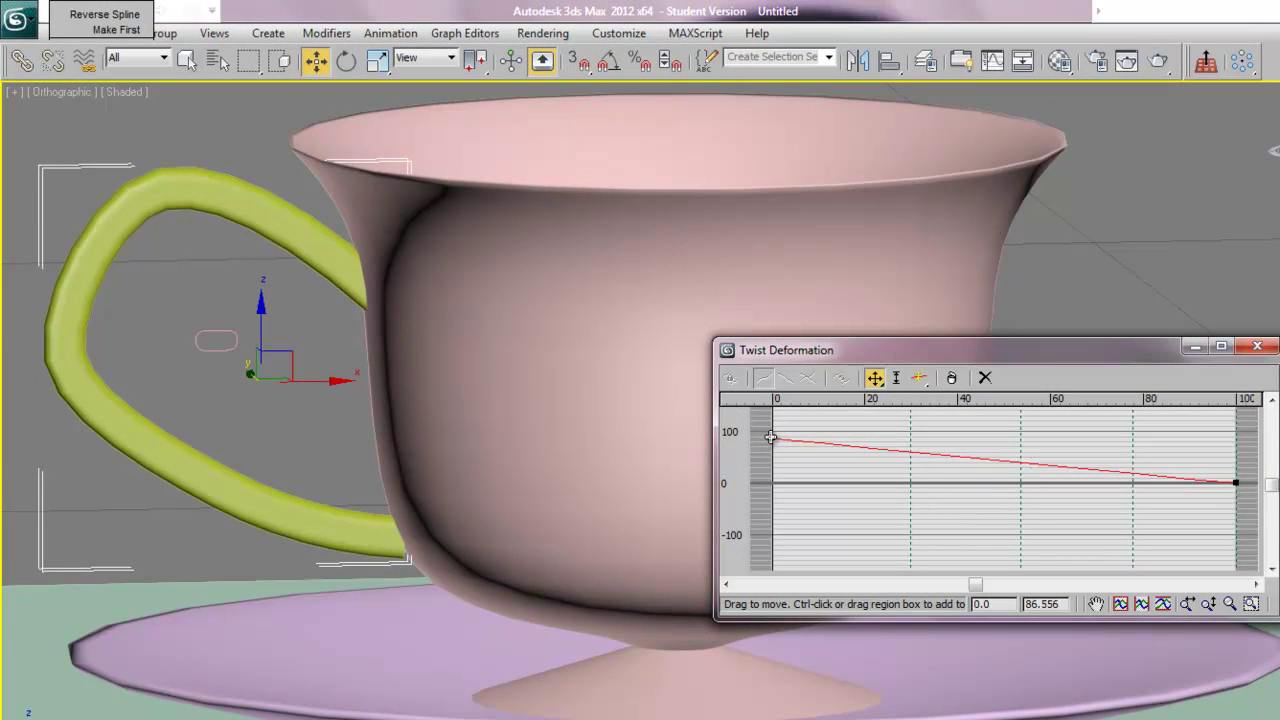
pyautogui.doubleClick(1064, 604)
pyautogui.write('90')
pyautogui.press('Return')
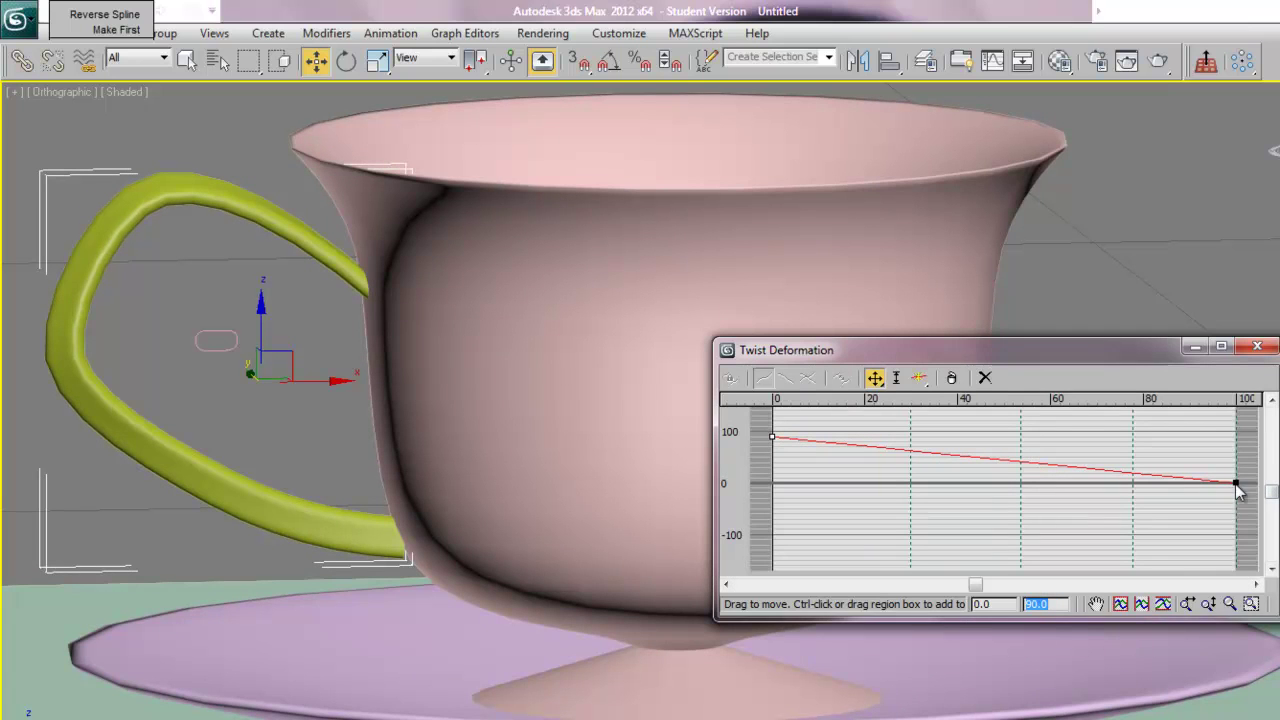
# - Set the twist curve's end control point to 90 as well, and close the deformation graph
pyautogui.click(1236, 483)
pyautogui.write('90')
pyautogui.press('Return')
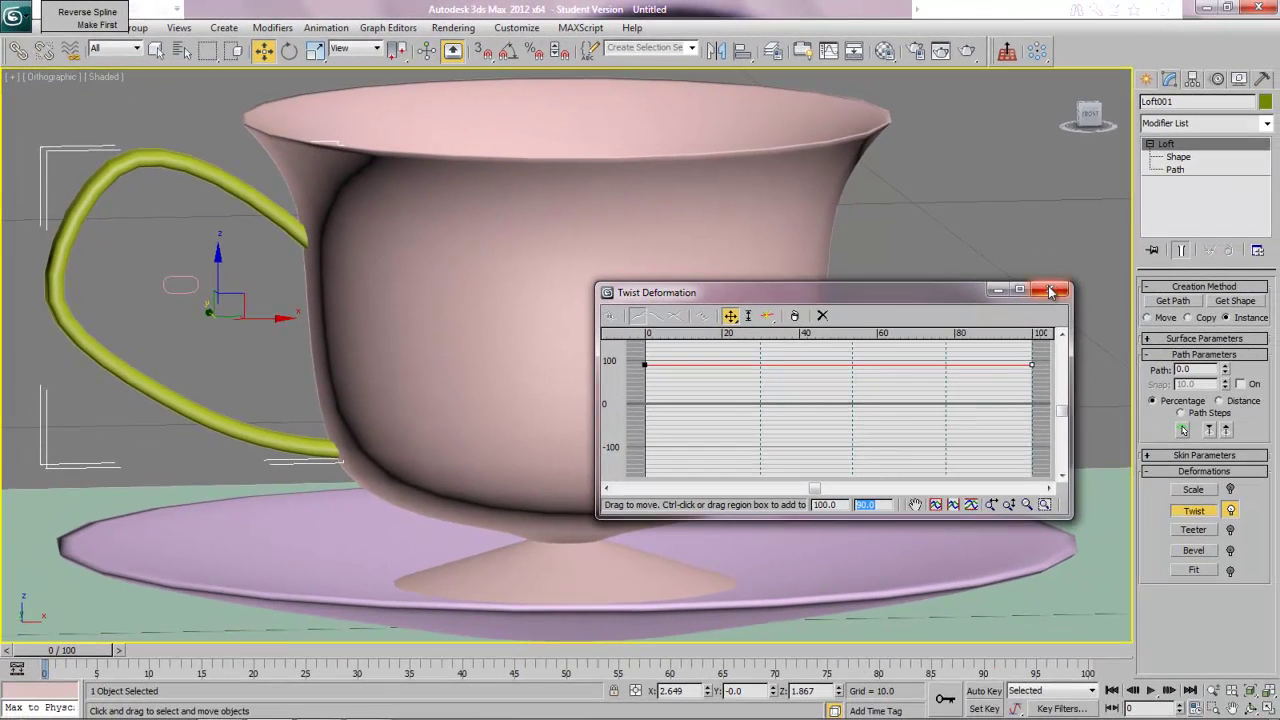
pyautogui.click(1245, 343)
# - Turn on Flip Normals for the cup's Lathe modifier
pyautogui.click(1250, 707)
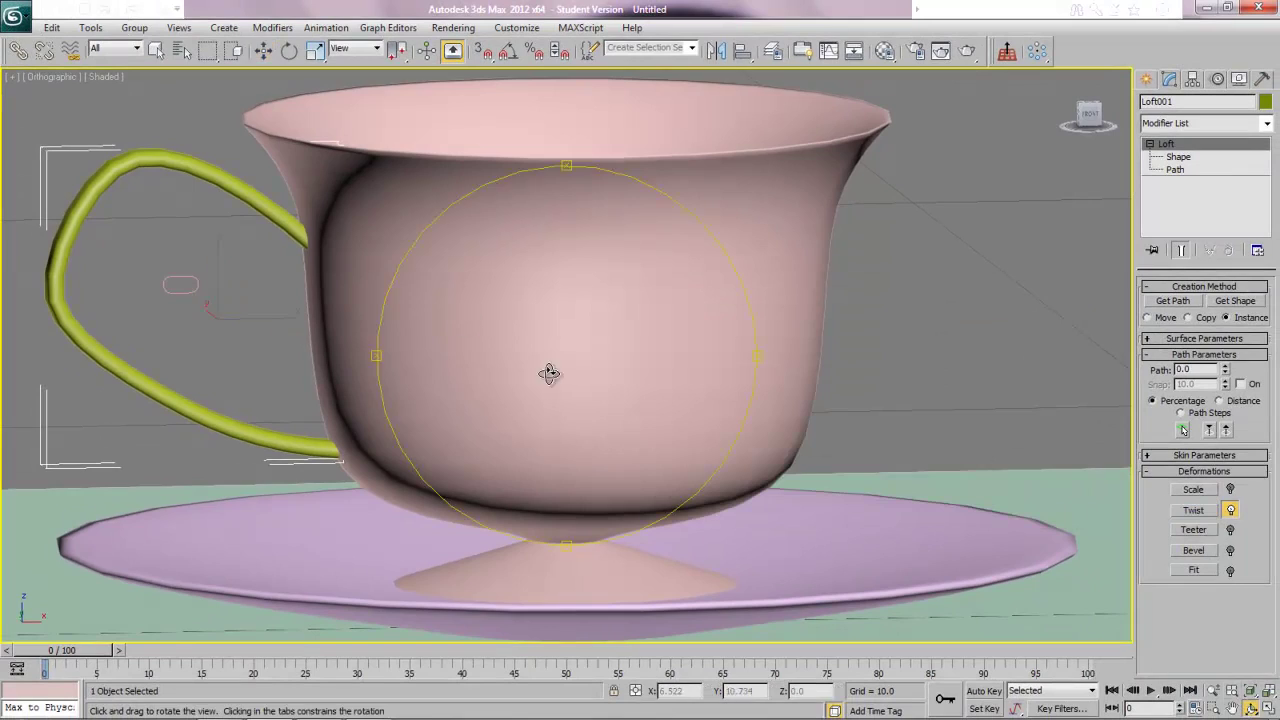
pyautogui.moveTo(450, 358)
pyautogui.mouseDown()
pyautogui.moveTo(557, 357)
pyautogui.moveTo(457, 354)
pyautogui.moveTo(431, 331)
pyautogui.moveTo(397, 374)
pyautogui.moveTo(474, 366)
pyautogui.moveTo(417, 368)
pyautogui.moveTo(420, 343)
pyautogui.moveTo(451, 354)
pyautogui.moveTo(418, 362)
pyautogui.moveTo(451, 386)
pyautogui.moveTo(455, 371)
pyautogui.mouseUp()
pyautogui.press('w')
pyautogui.click(340, 180)
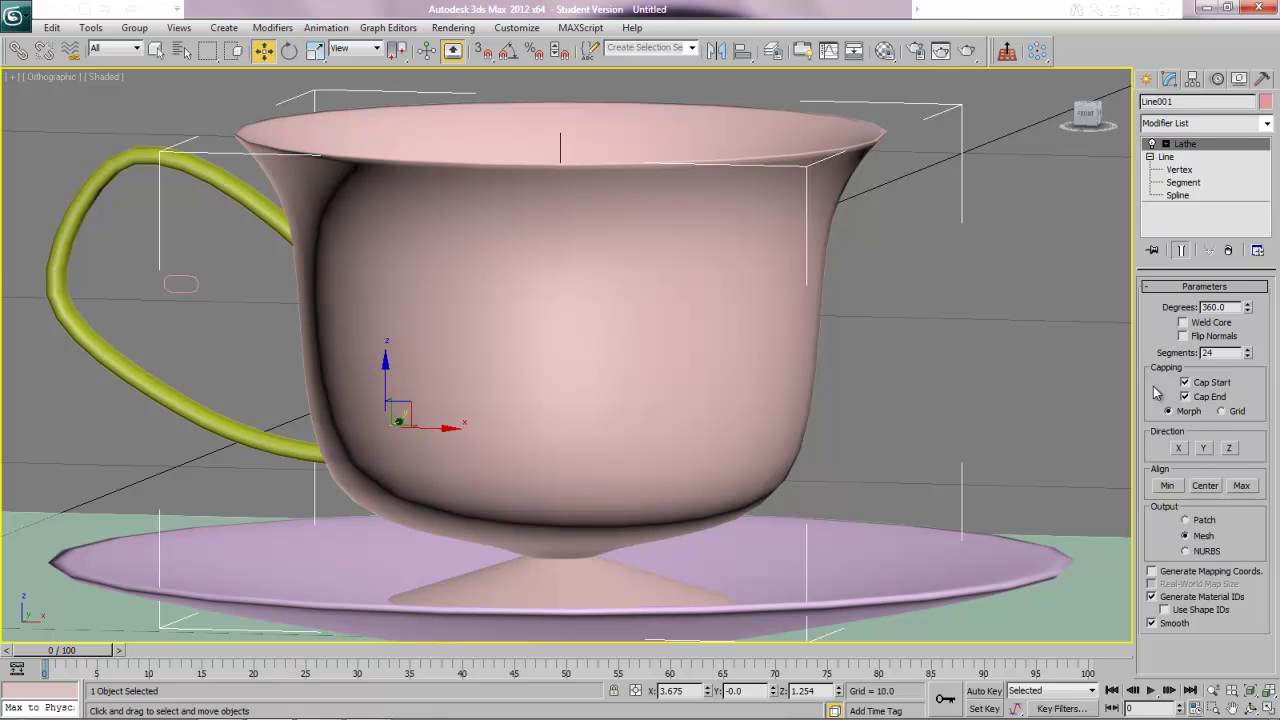
pyautogui.click(1183, 336)
pyautogui.click(1250, 707)
pyautogui.moveTo(471, 360); pyautogui.dragTo(503, 371)
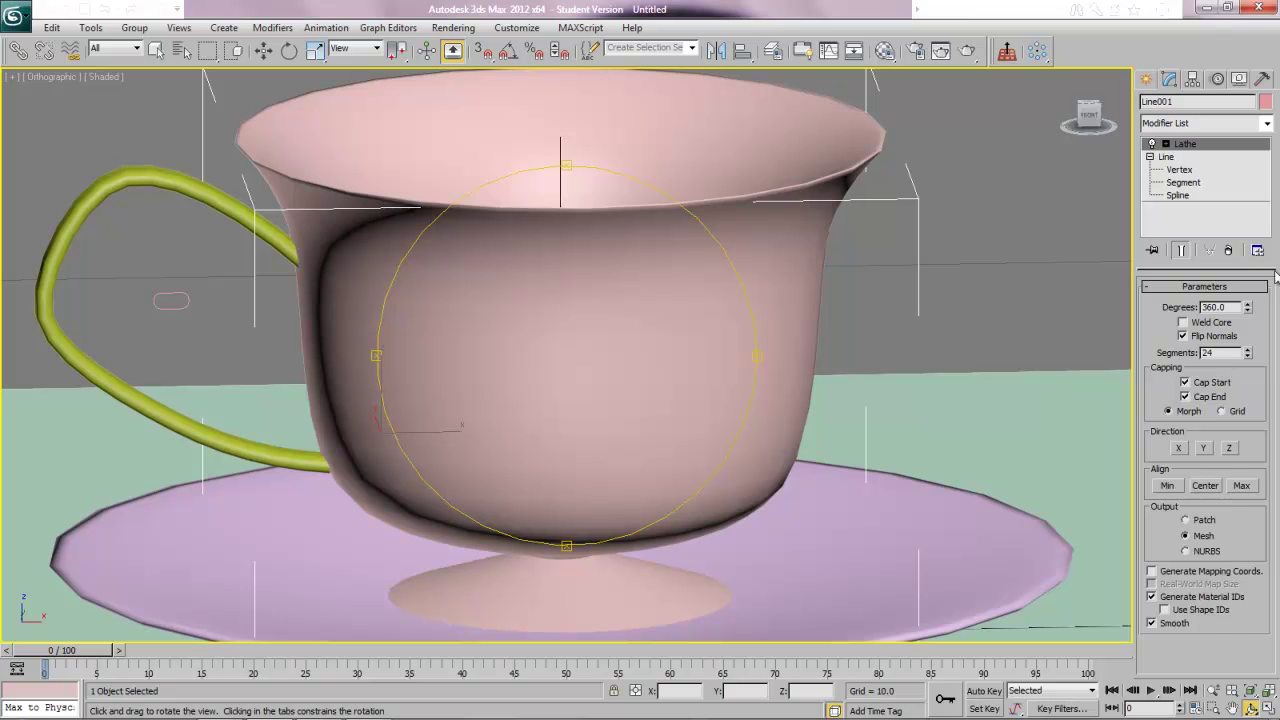
pyautogui.click(1268, 691)
pyautogui.moveTo(1268, 693); pyautogui.dragTo(1268, 668)
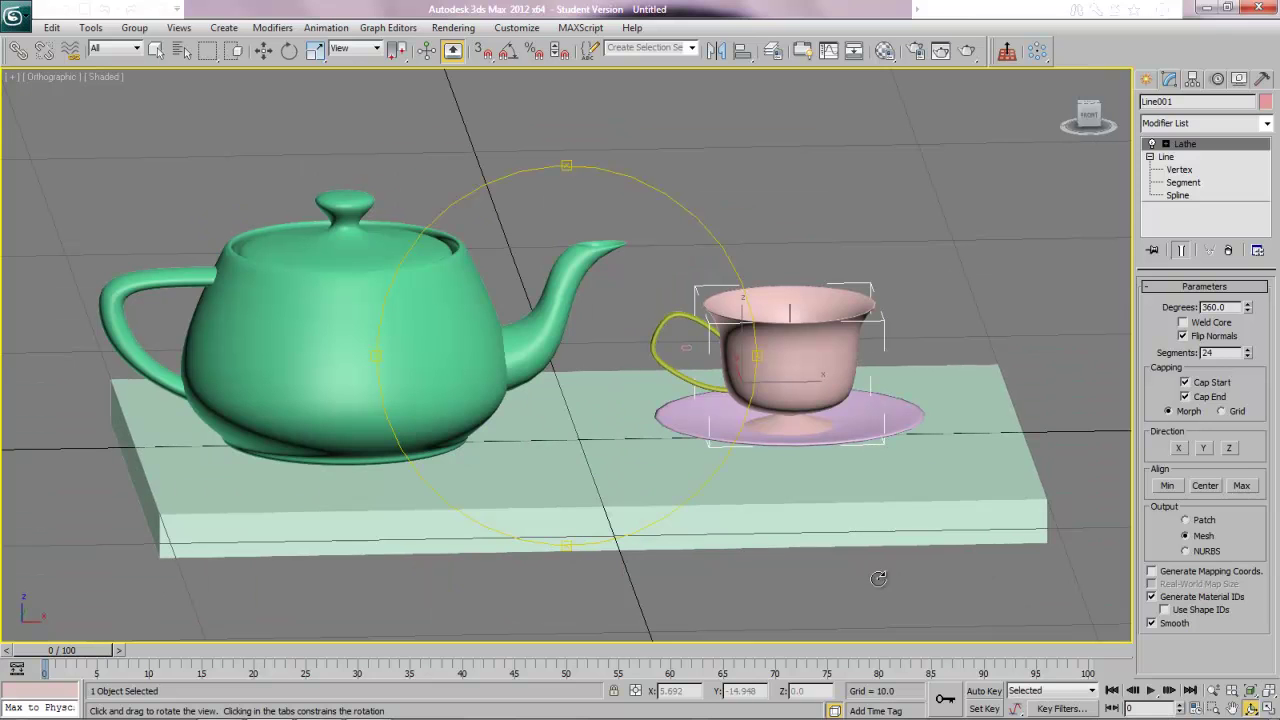